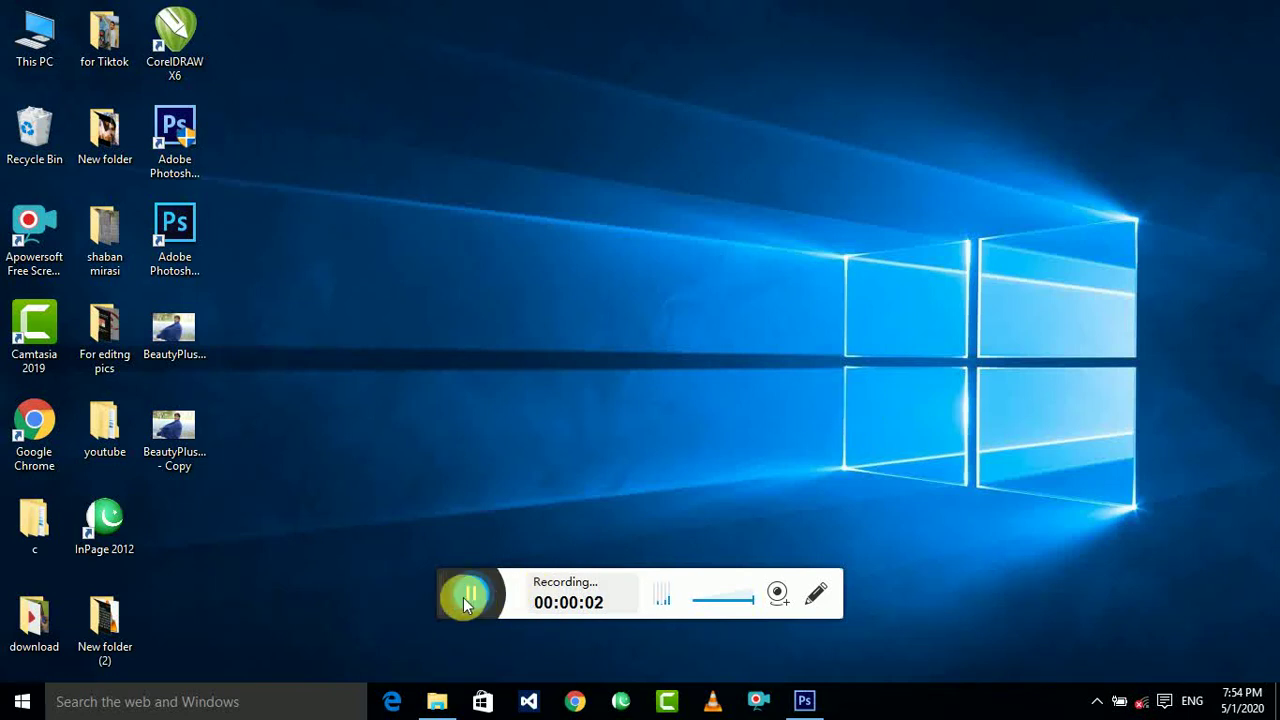
- Restore the Photoshop window from the taskbar so it fills the screen
left_click_drag(454, 598, 1252, 653)
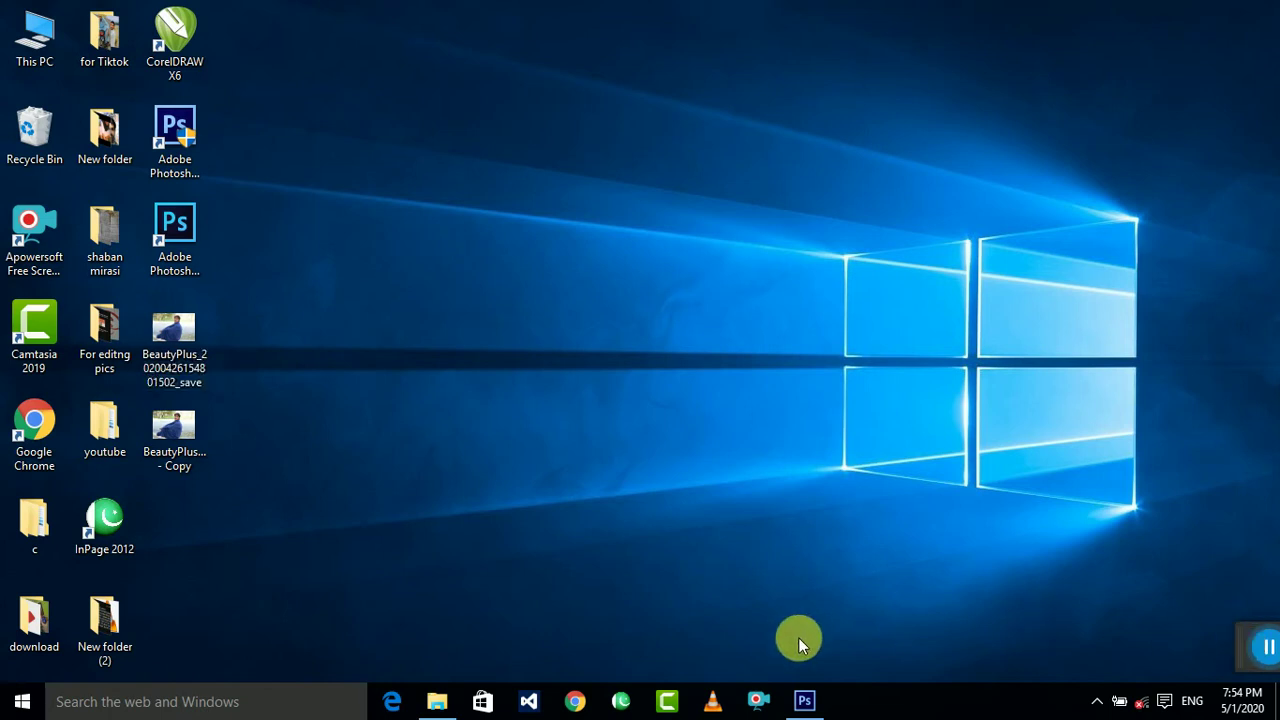
left_click(804, 700)
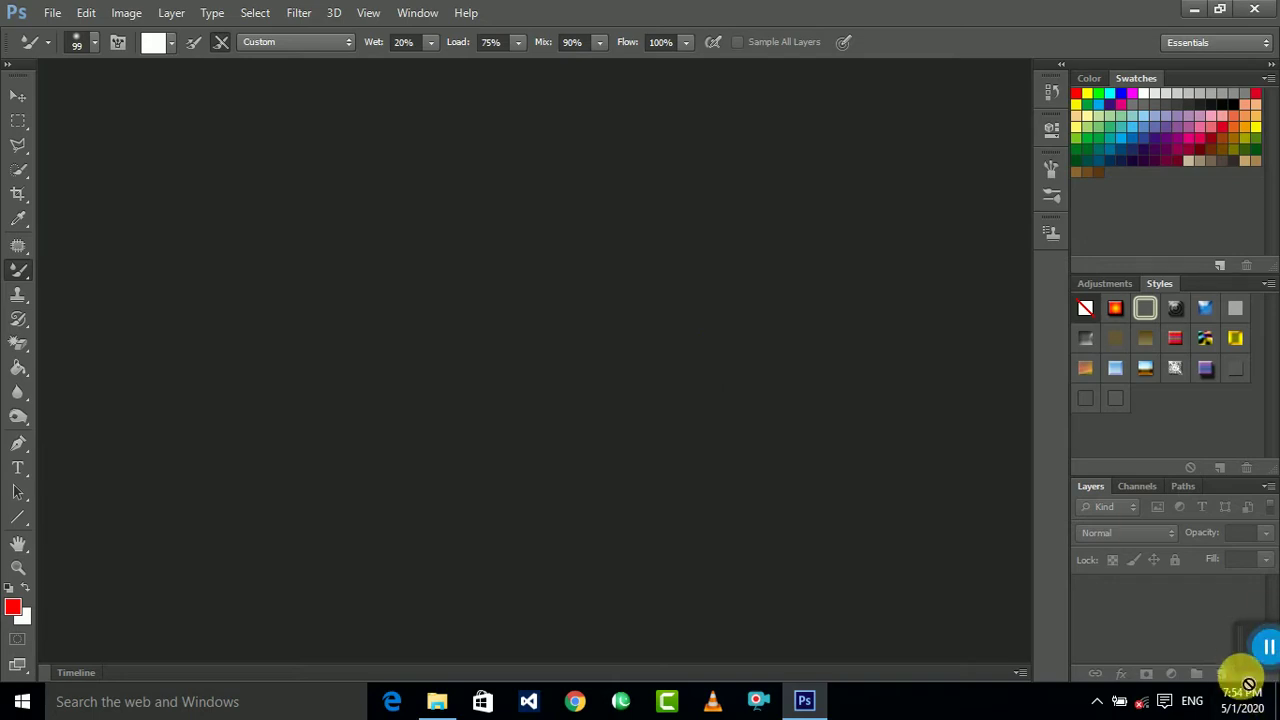
mouse_move(1262, 646)
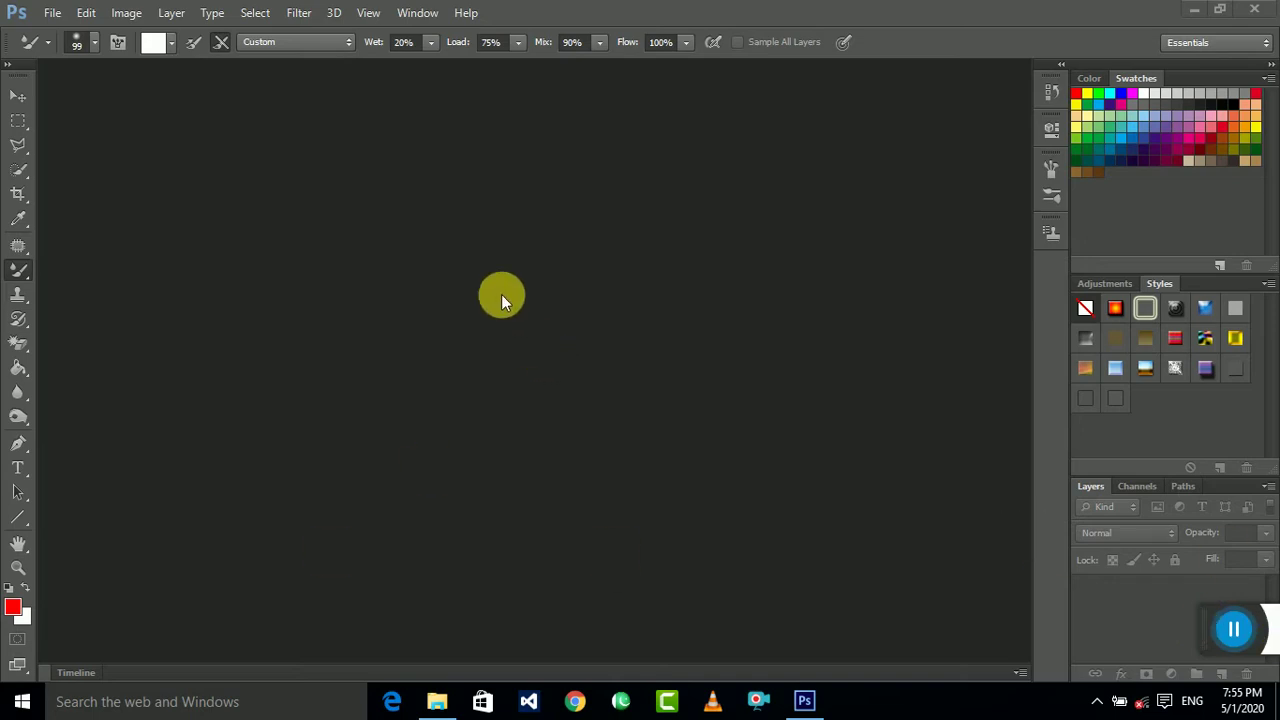
double_click(265, 144)
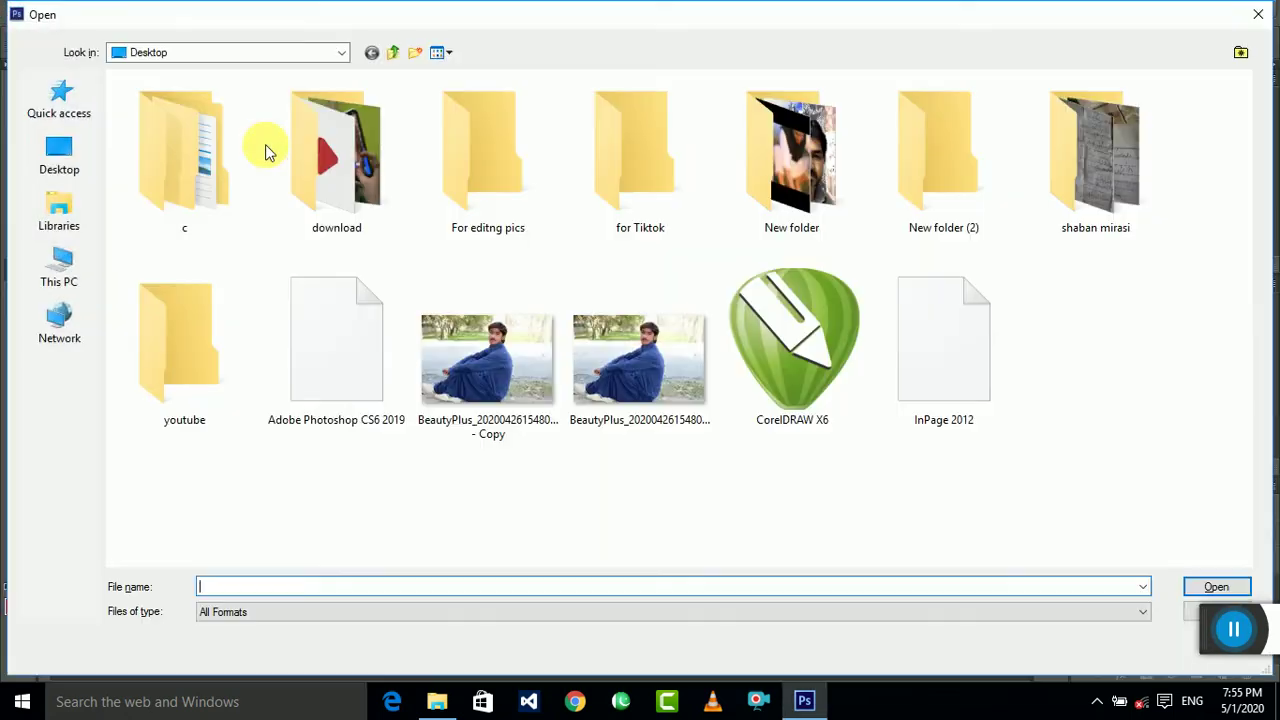
double_click(629, 398)
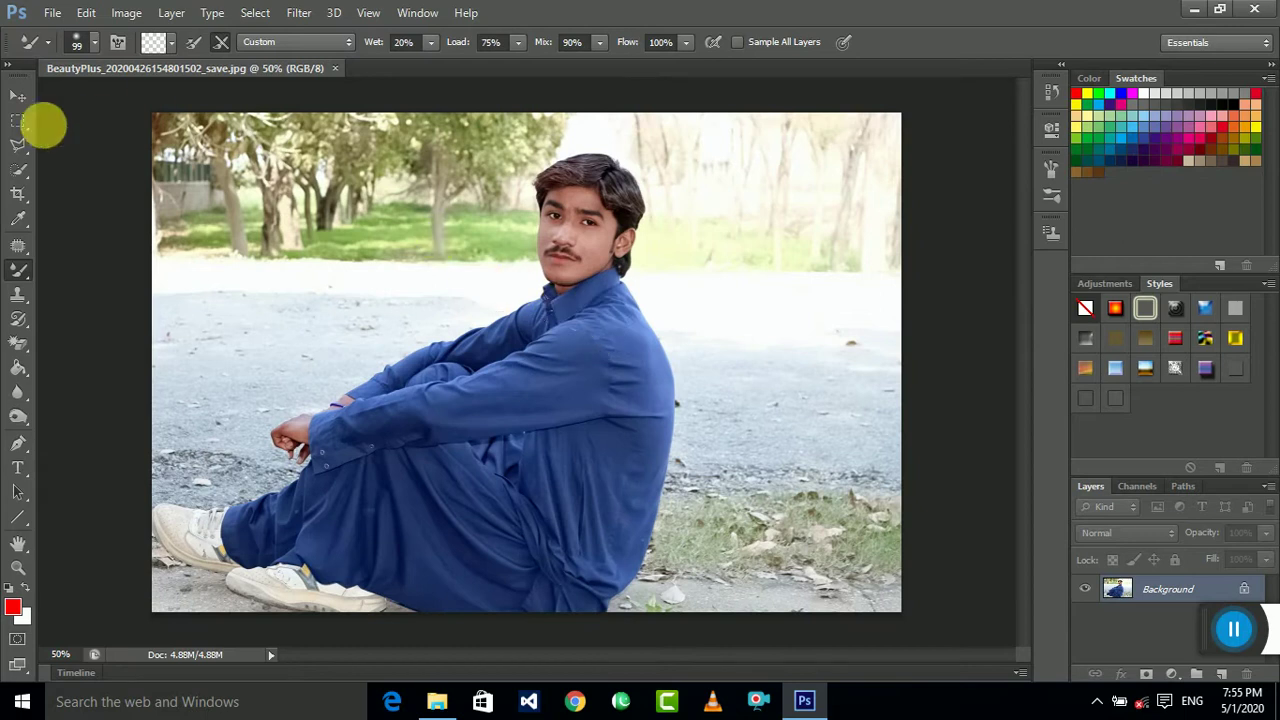
left_click(126, 12)
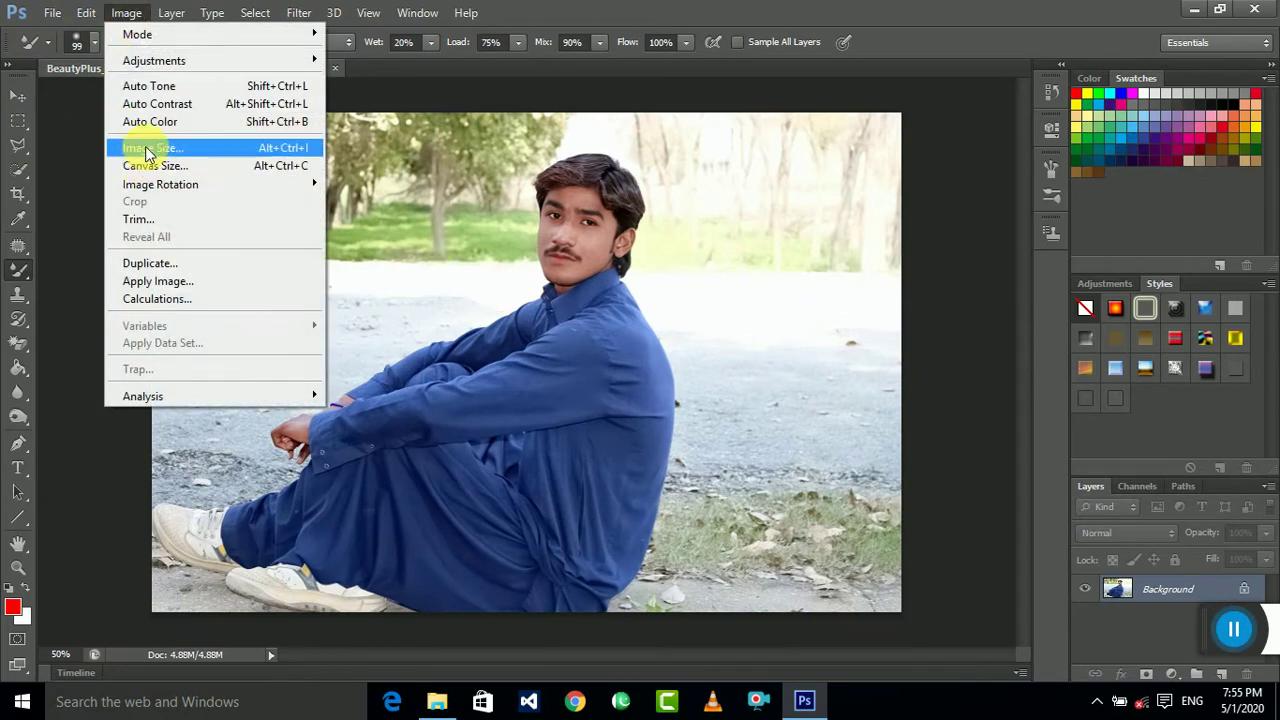
left_click(130, 149)
double_click(528, 331)
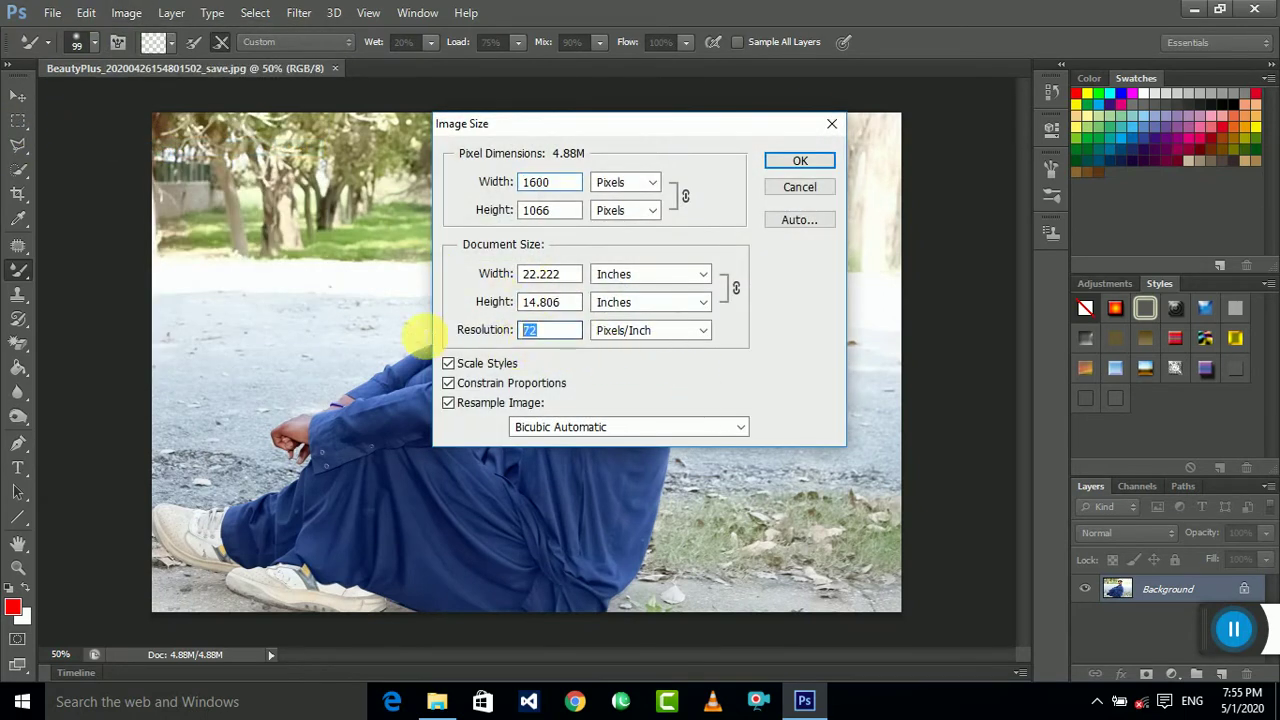
type("100")
key("Return")
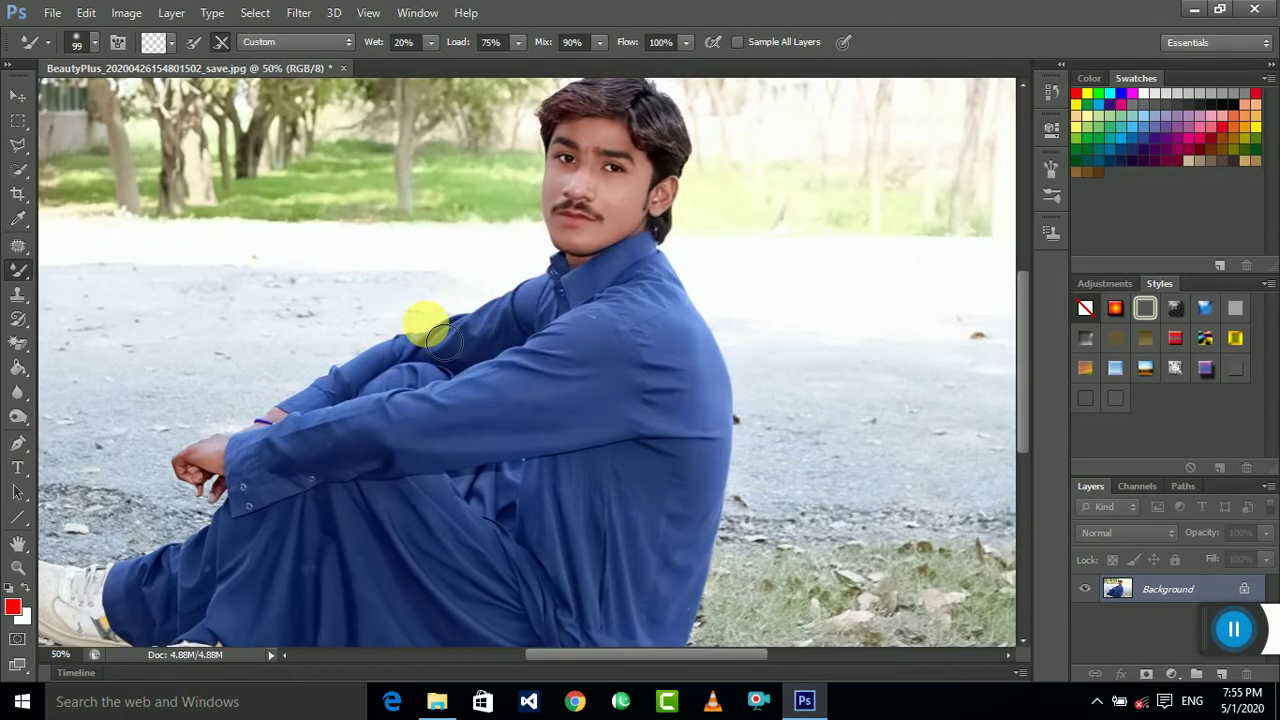
key("ctrl+minus")
key("ctrl+minus")
key("ctrl+minus")
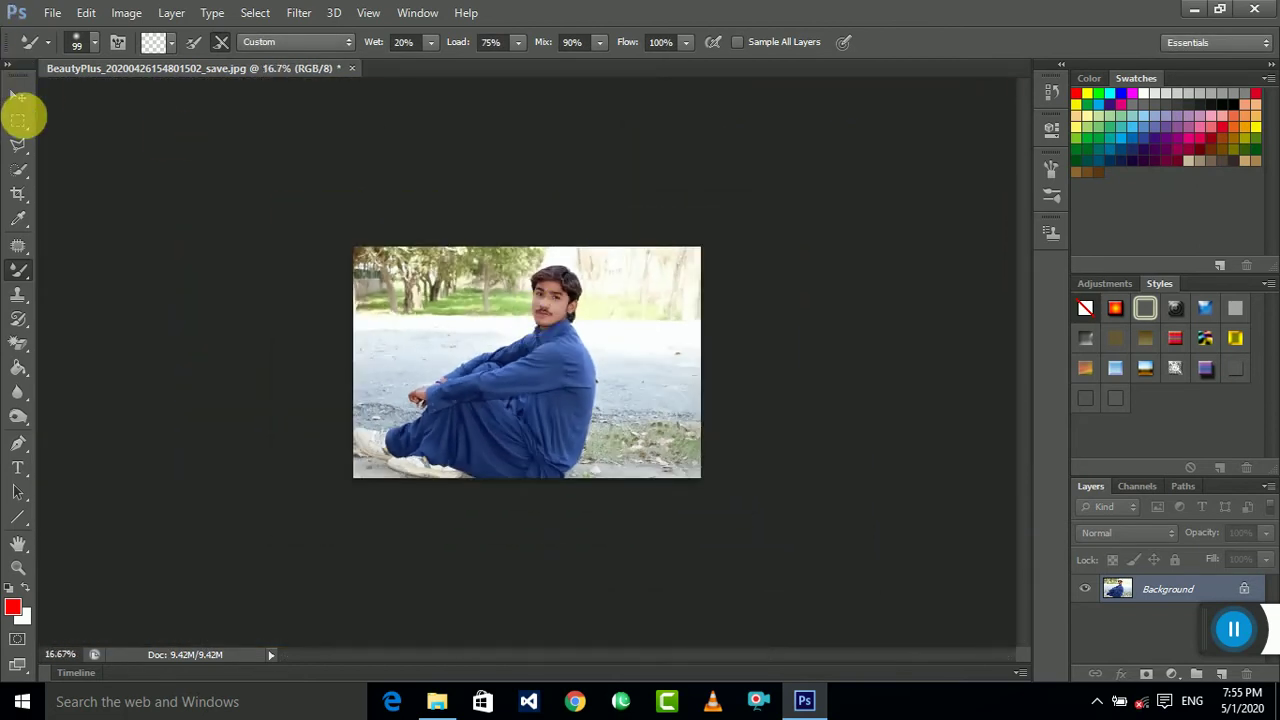
- Crop off the photo's right side for a near-square frame around the seated man
left_click(15, 198)
left_click_drag(709, 371, 660, 357)
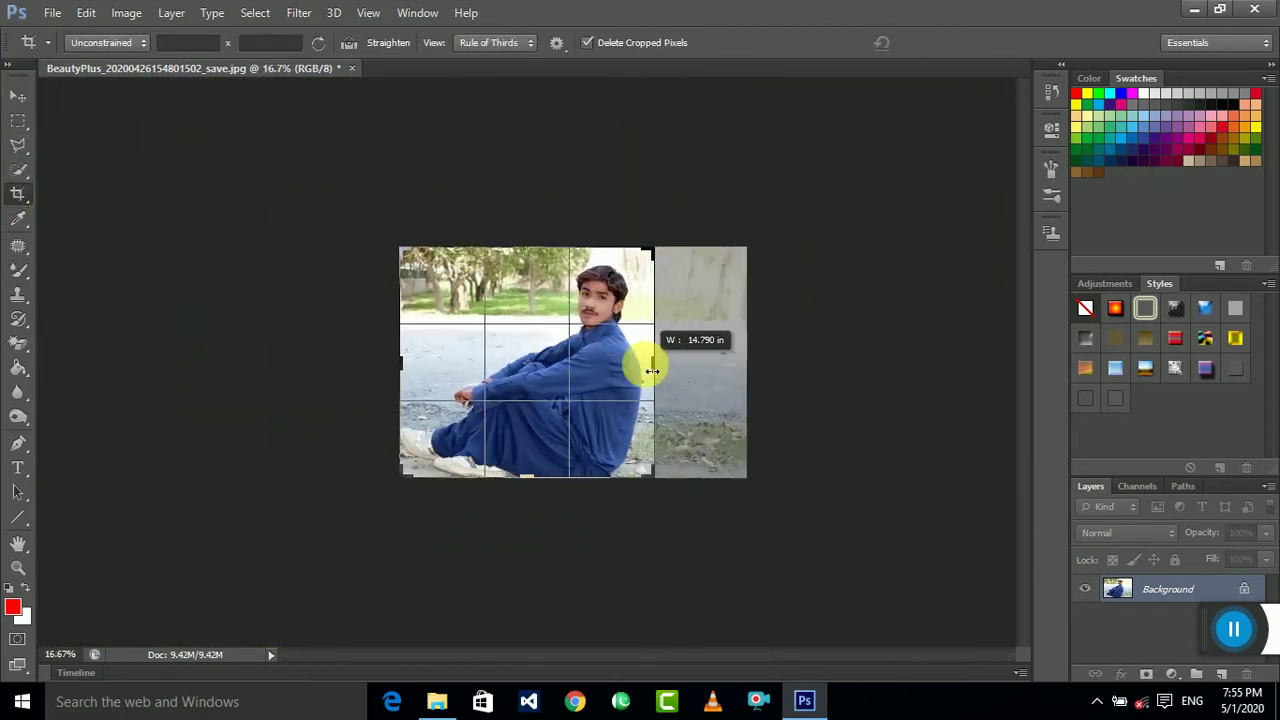
right_click(511, 352)
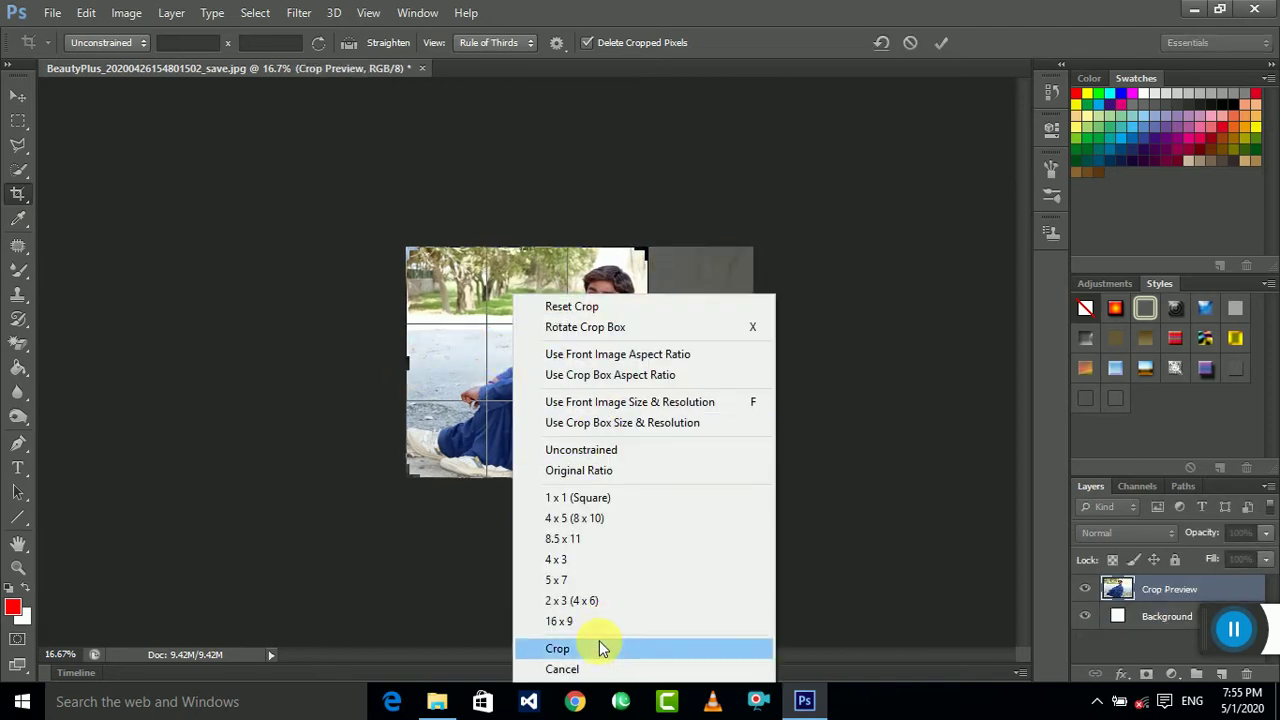
left_click(599, 648)
key("ctrl+plus")
key("ctrl+plus")
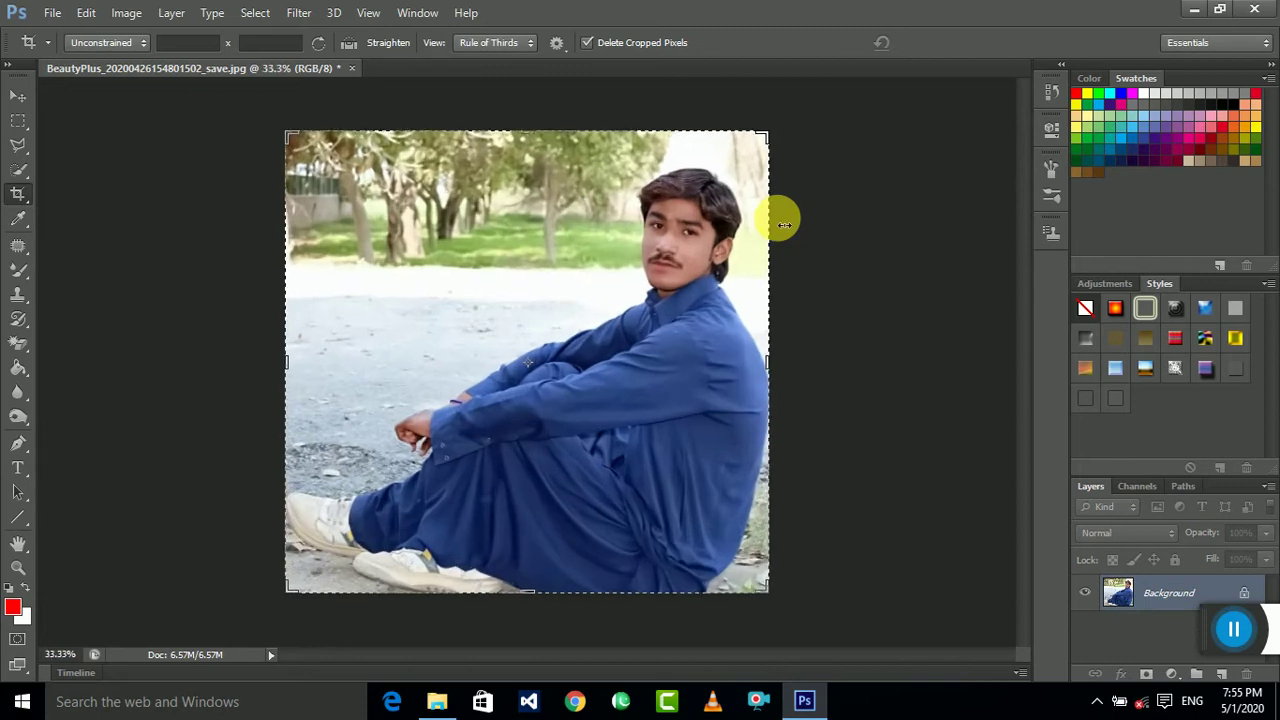
key("ctrl+plus")
key("ctrl+minus")
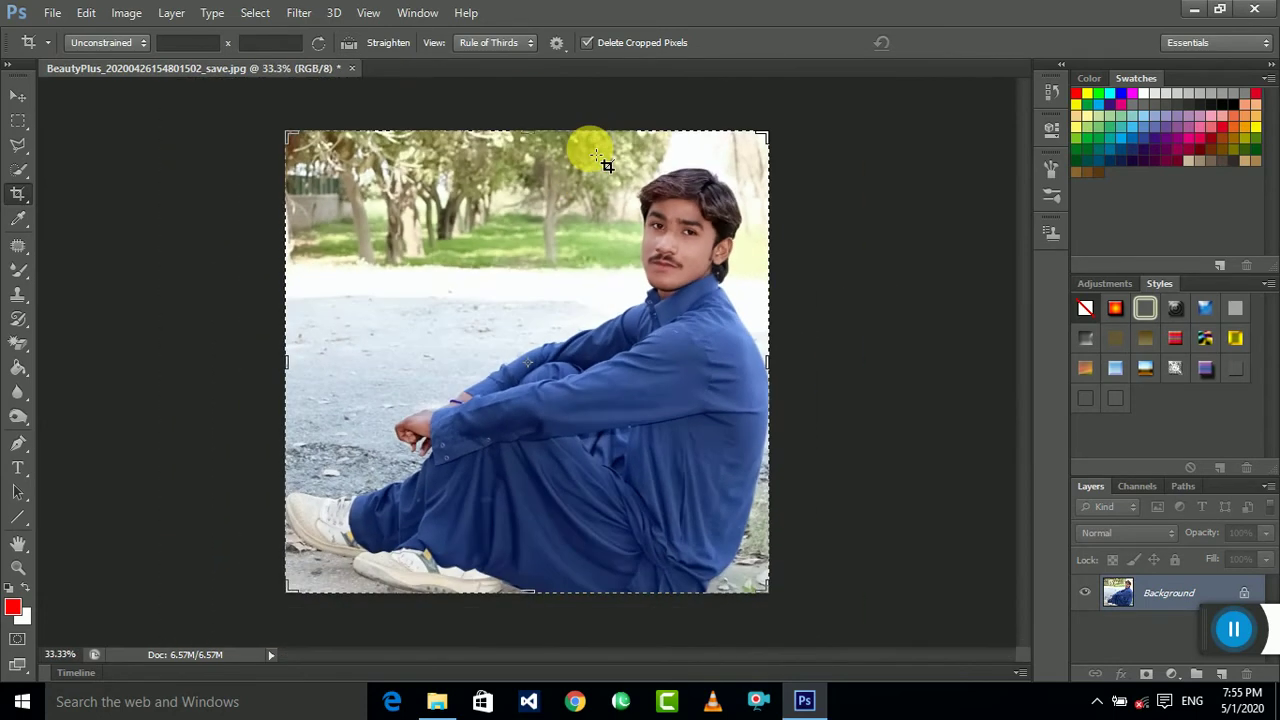
left_click(126, 13)
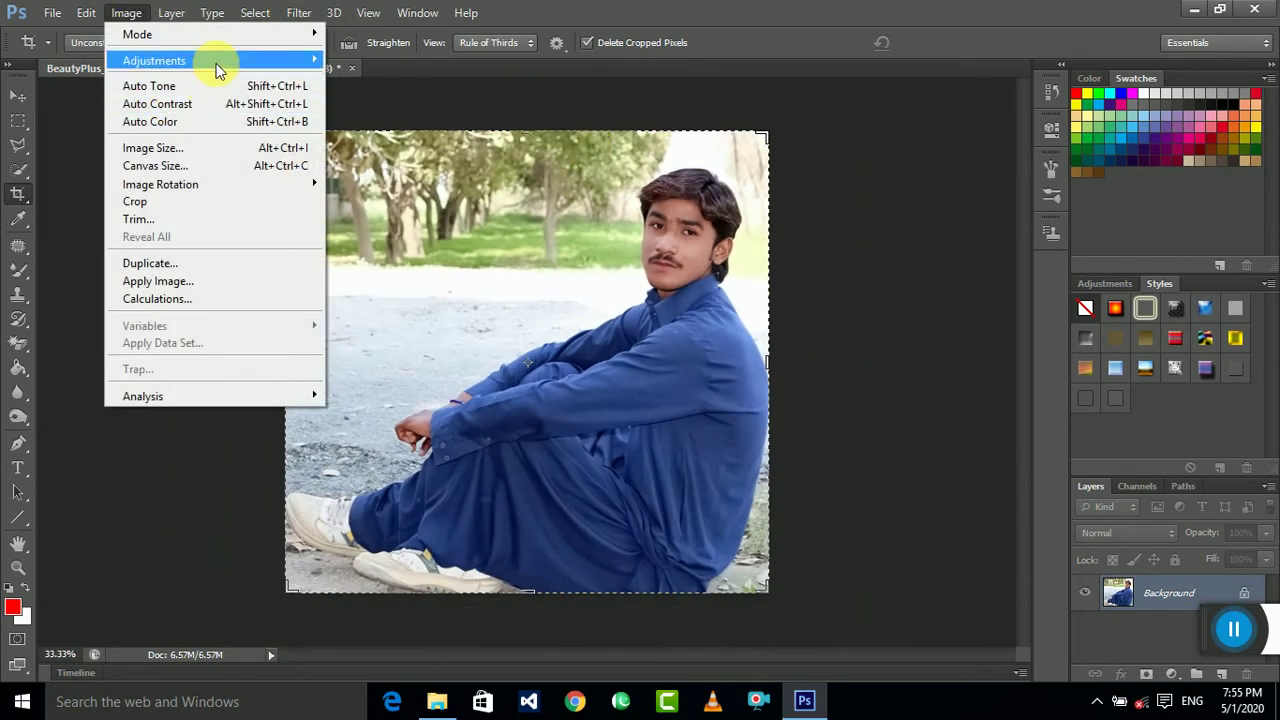
- Apply HDR Toning with a wider edge-glow radius, tweaked gamma, darker shadows and Saturation +51
mouse_move(154, 61)
left_click(424, 388)
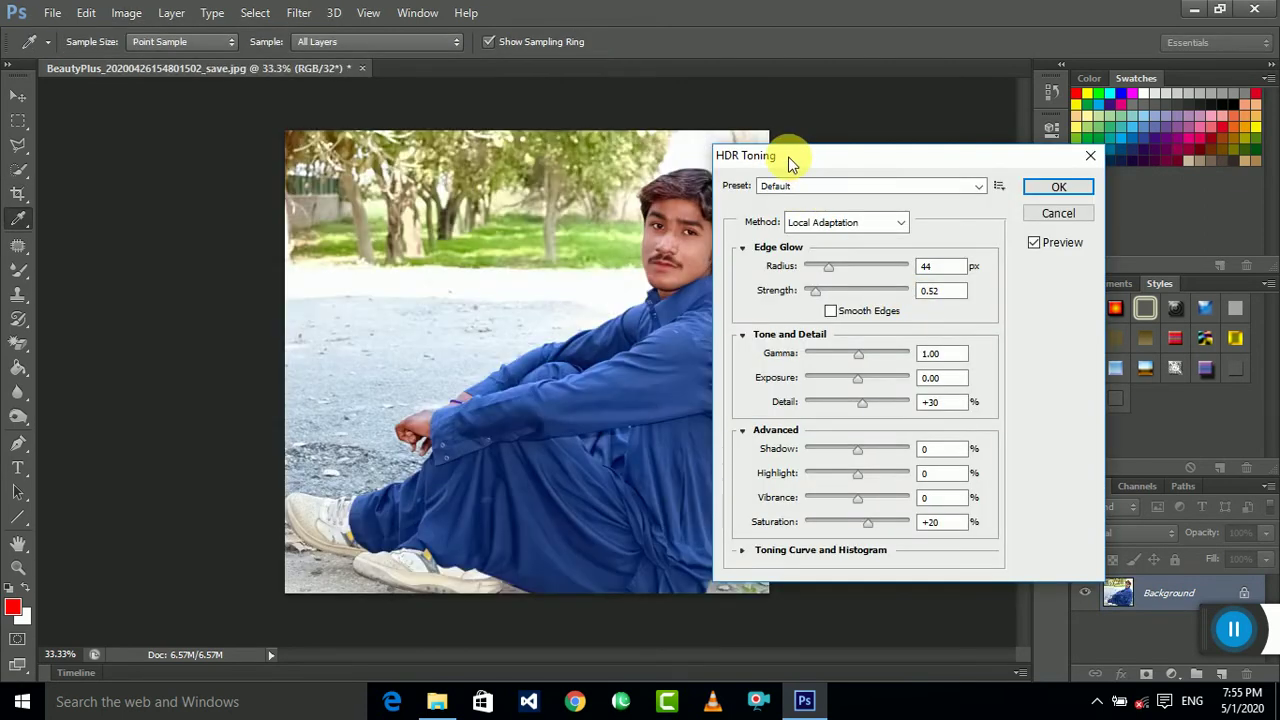
left_click_drag(796, 163, 996, 162)
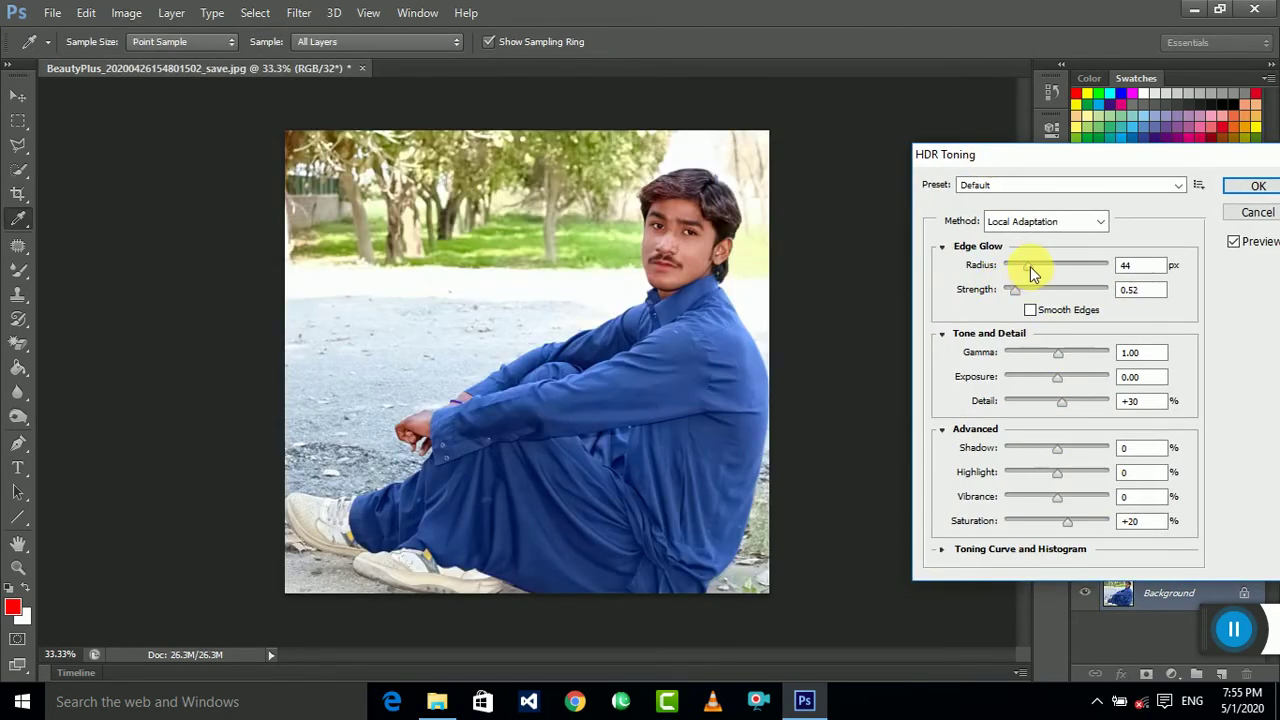
left_click_drag(1030, 266, 1037, 266)
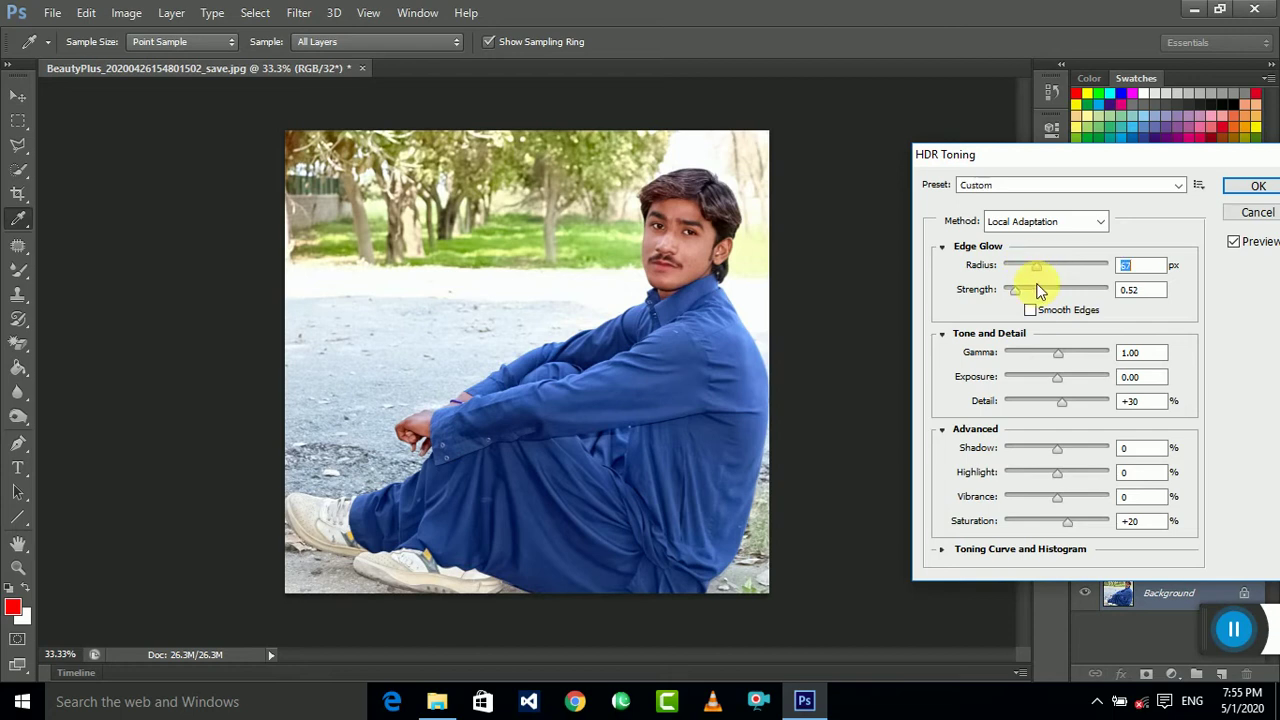
left_click(1083, 521)
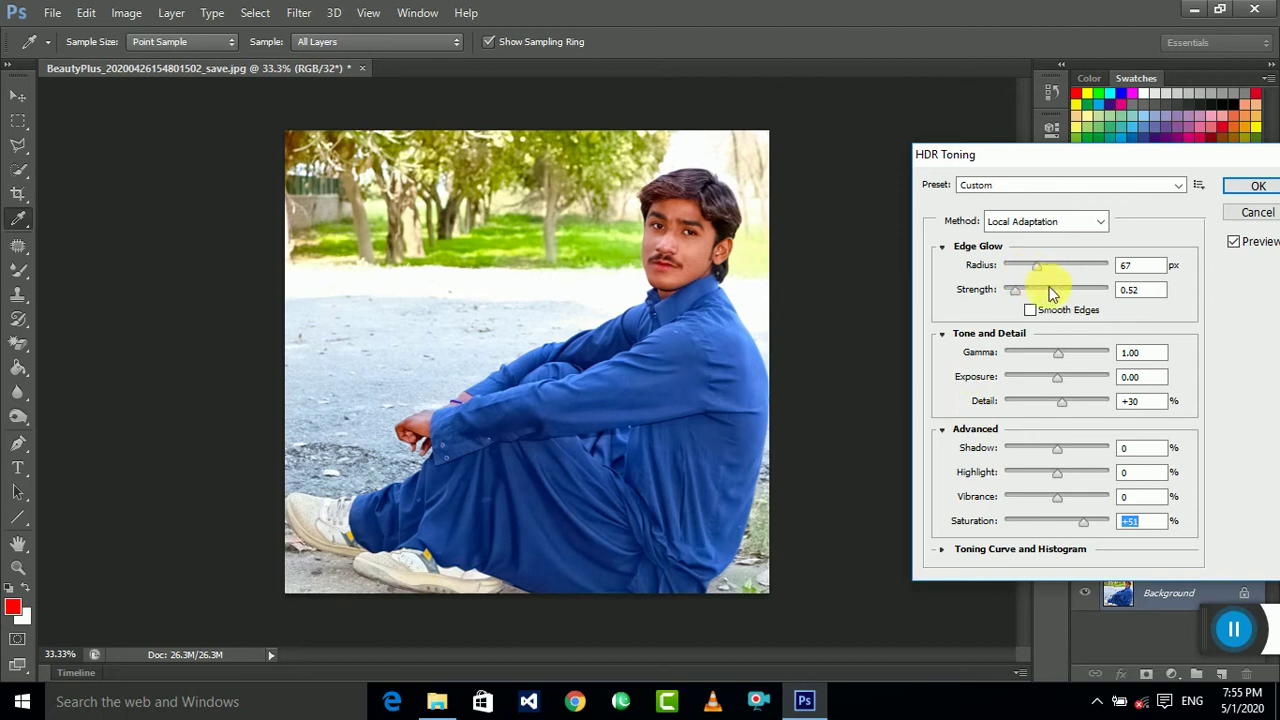
left_click_drag(1042, 267, 1059, 290)
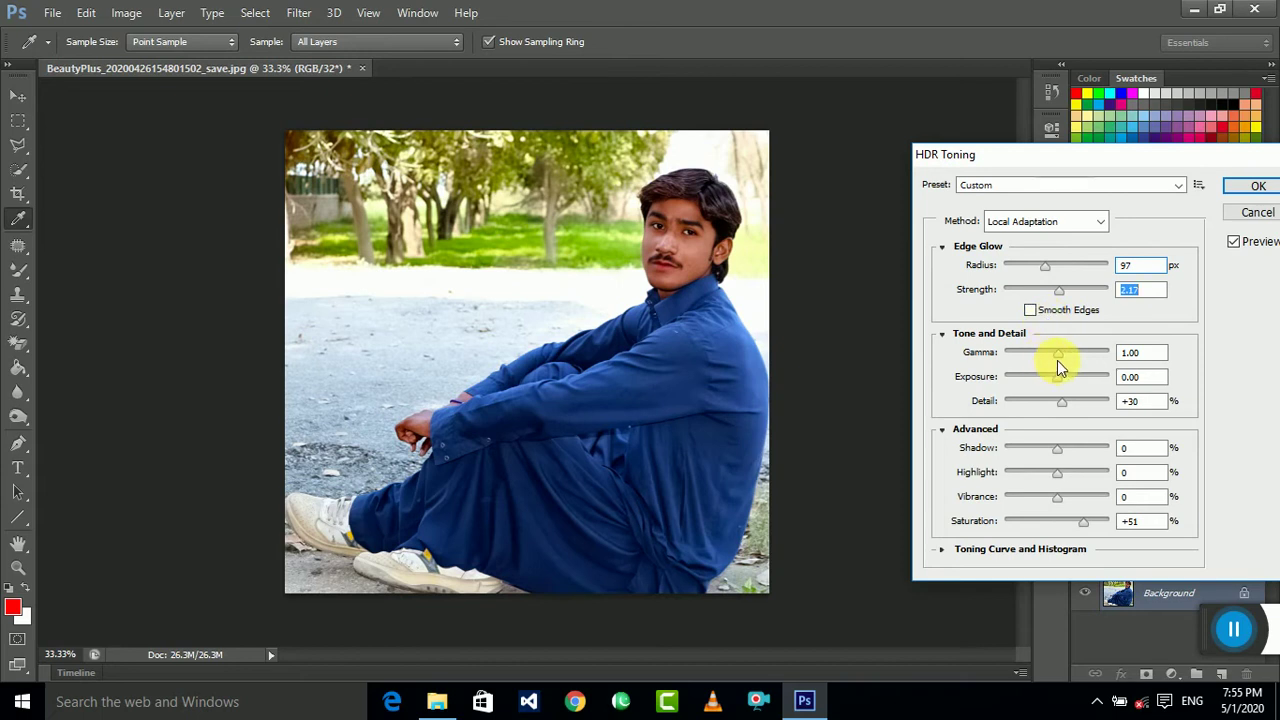
left_click_drag(1058, 355, 1062, 361)
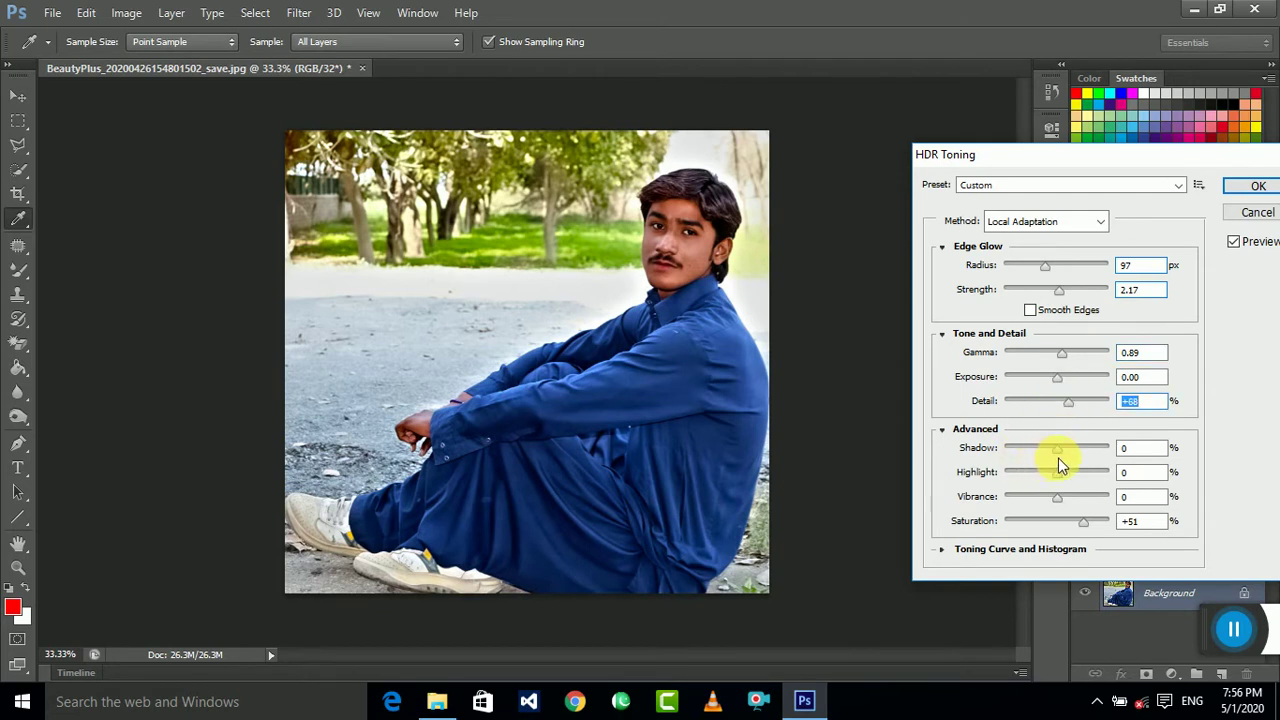
mouse_move(1058, 452)
left_mouse_down()
mouse_move(1047, 453)
mouse_move(1057, 476)
left_mouse_up()
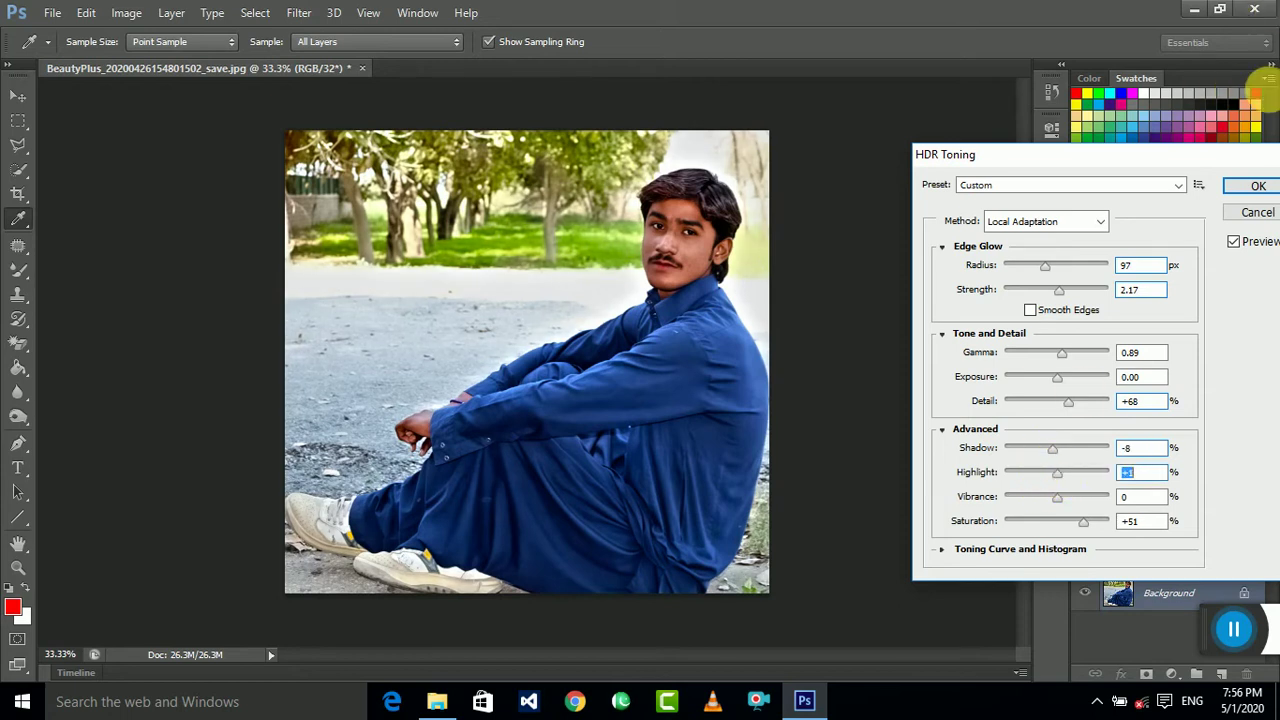
left_click(1258, 186)
key("c")
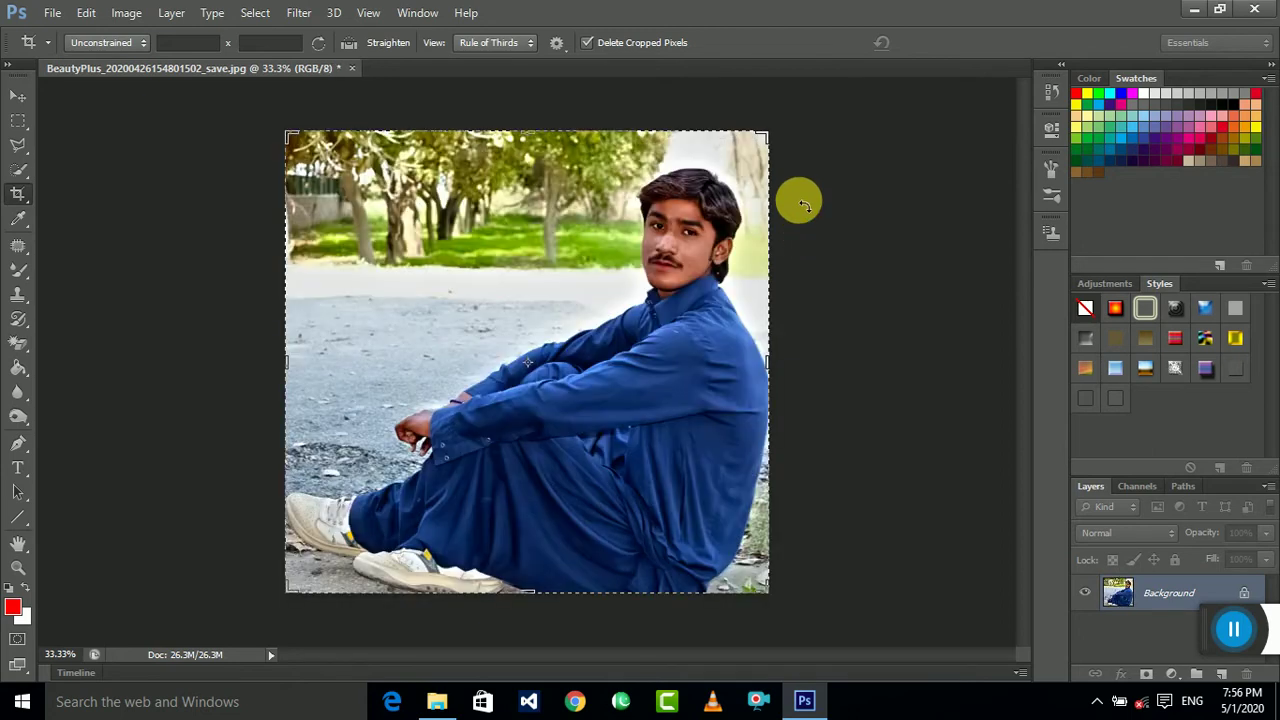
- Duplicate the Background layer as Background copy, then zoom to 100% on the man's face
right_click(18, 120)
left_click(63, 114)
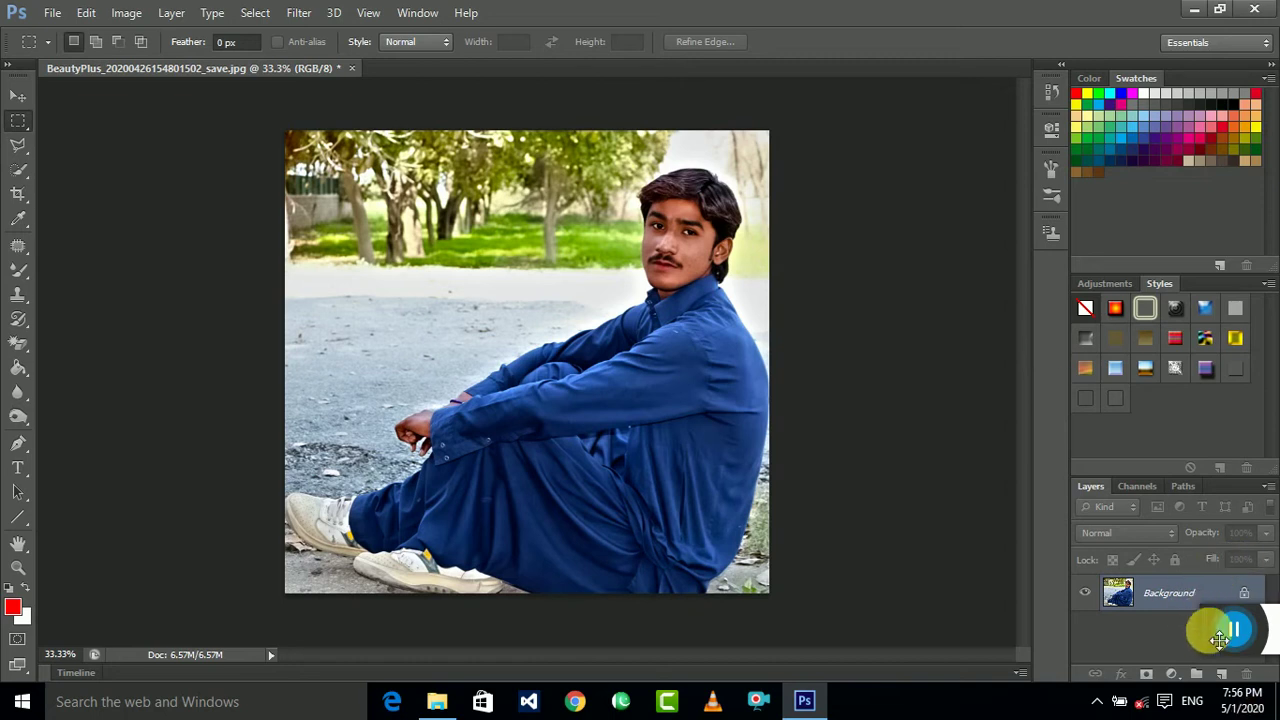
left_click_drag(1234, 628, 1212, 425)
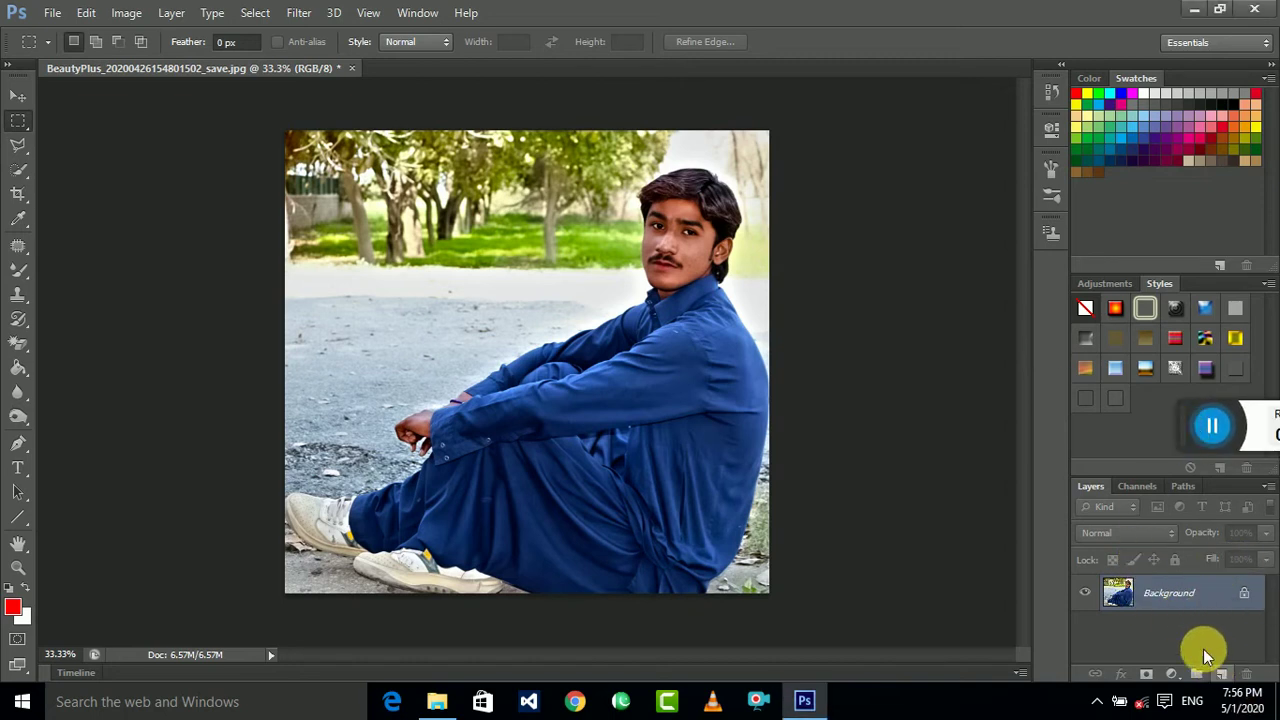
left_click_drag(1149, 585, 1219, 673)
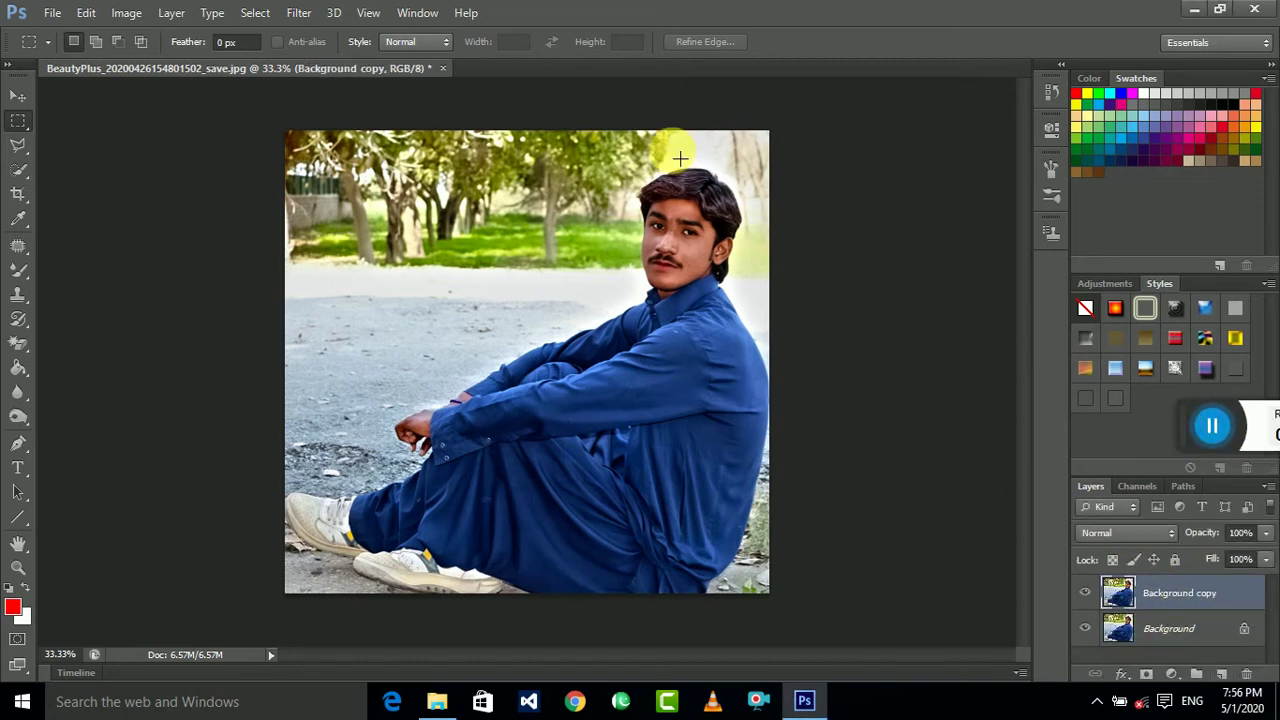
key("ctrl+plus")
key("ctrl+plus")
key("ctrl+plus")
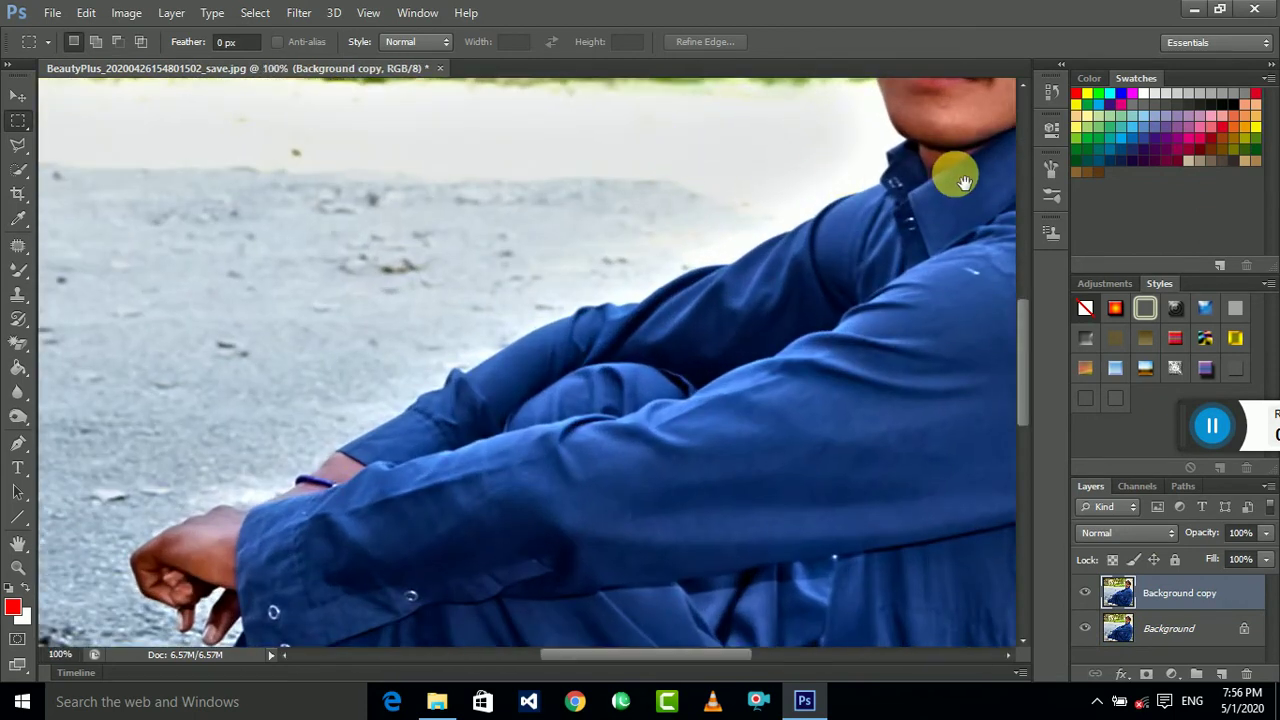
mouse_move(951, 177)
left_mouse_down()
mouse_move(455, 557)
mouse_move(470, 543)
left_mouse_up()
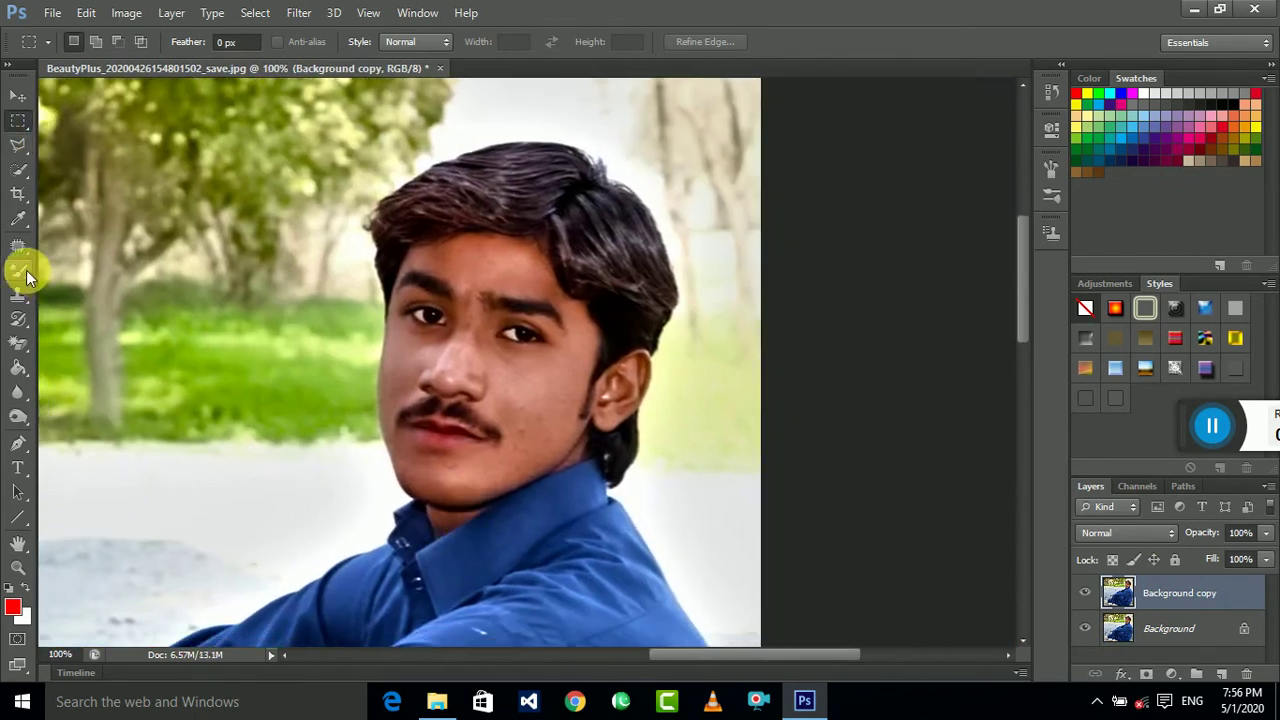
left_click_drag(26, 270, 129, 320)
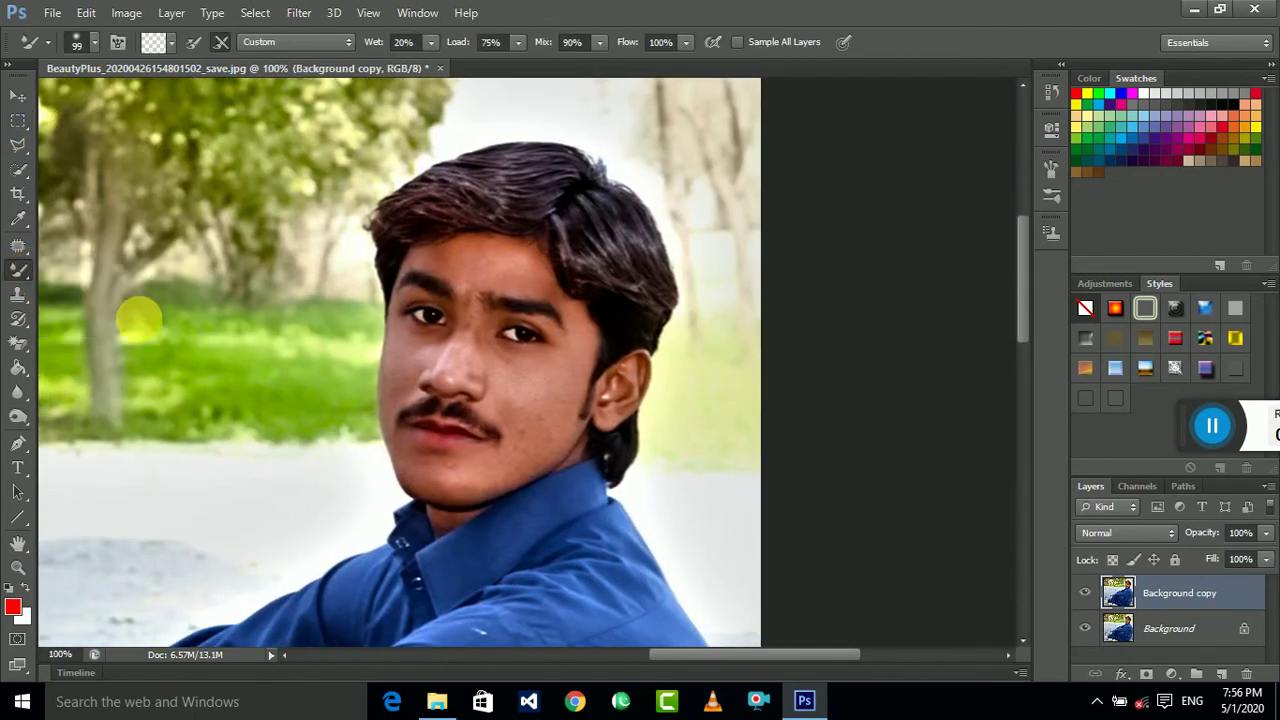
- Set the brush size to 39 px and zoom in close on the man's face
left_click(96, 44)
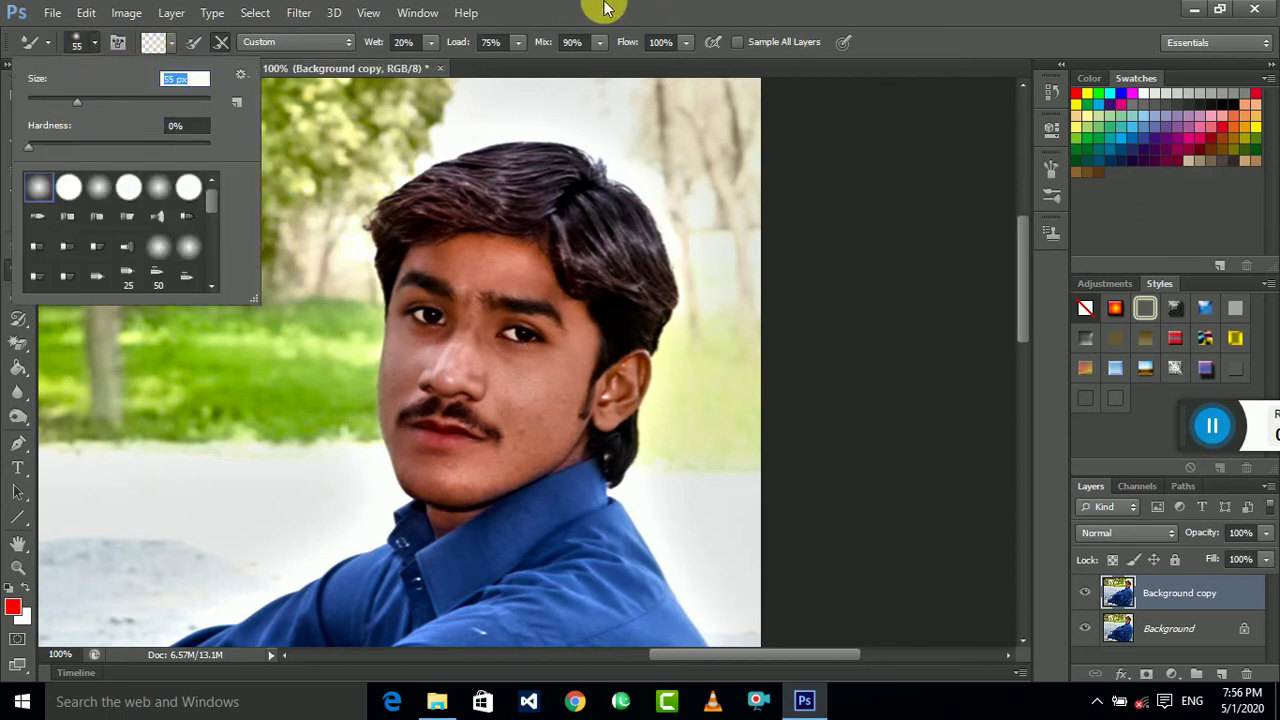
left_click(514, 183)
key("ctrl+plus")
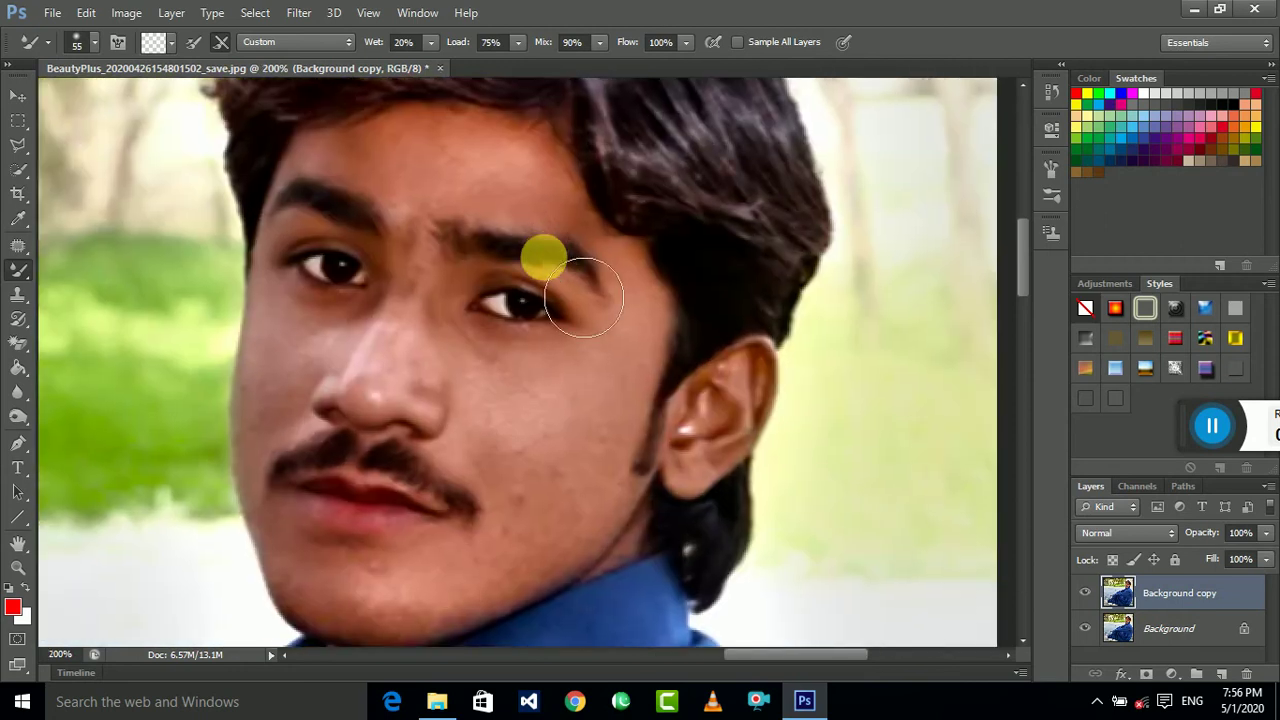
scroll(434, 277, "up", 3)
scroll(523, 346, "up", 3)
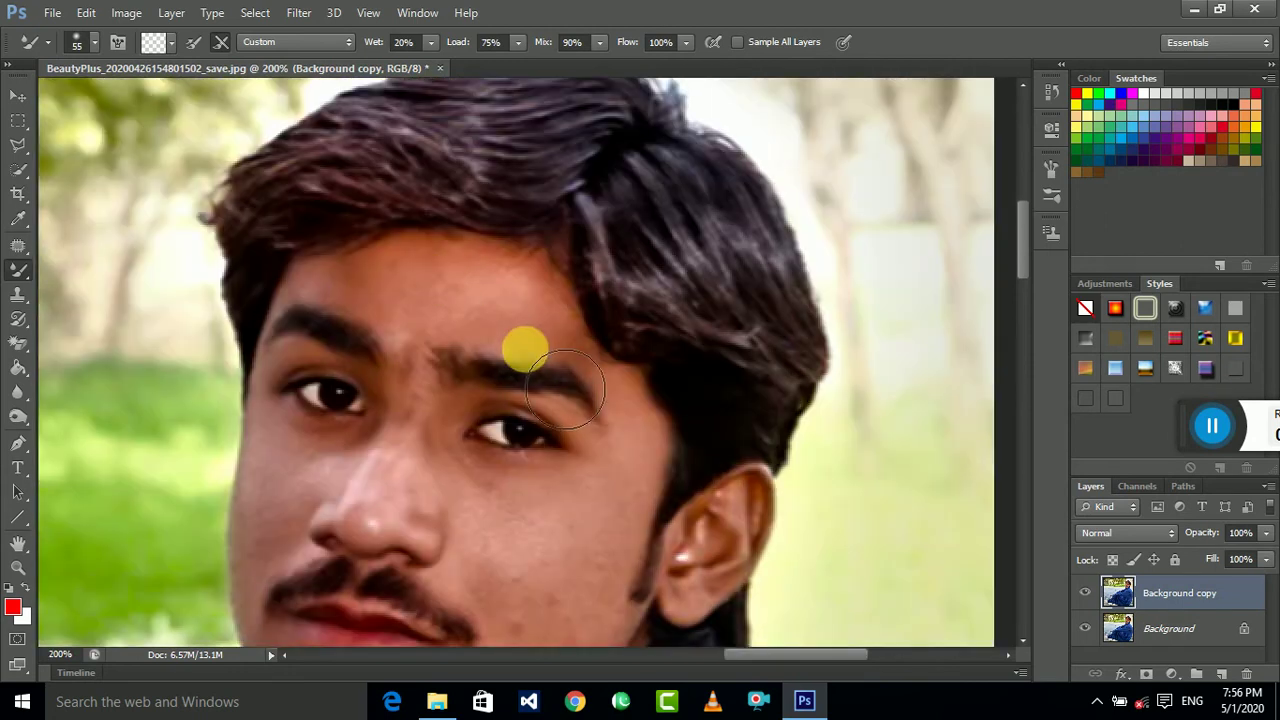
left_click(90, 41)
left_click_drag(68, 96, 63, 99)
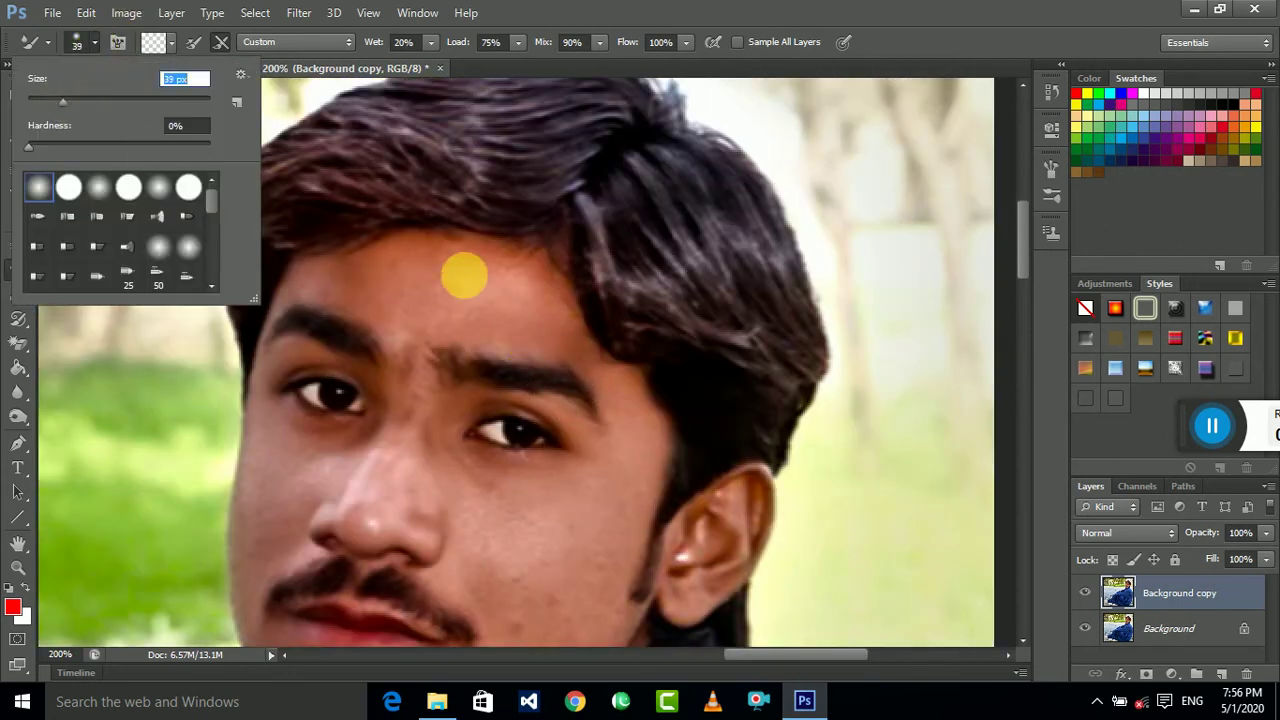
left_click(515, 305)
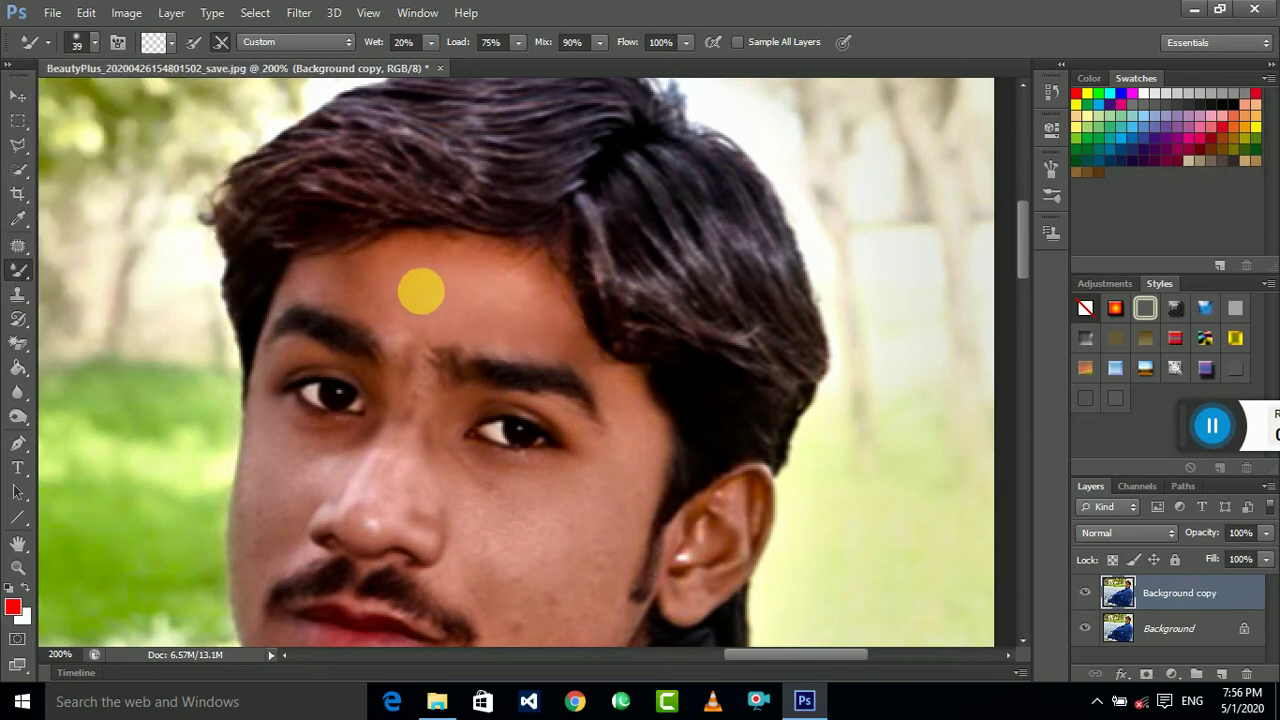
scroll(597, 282, "down", 2)
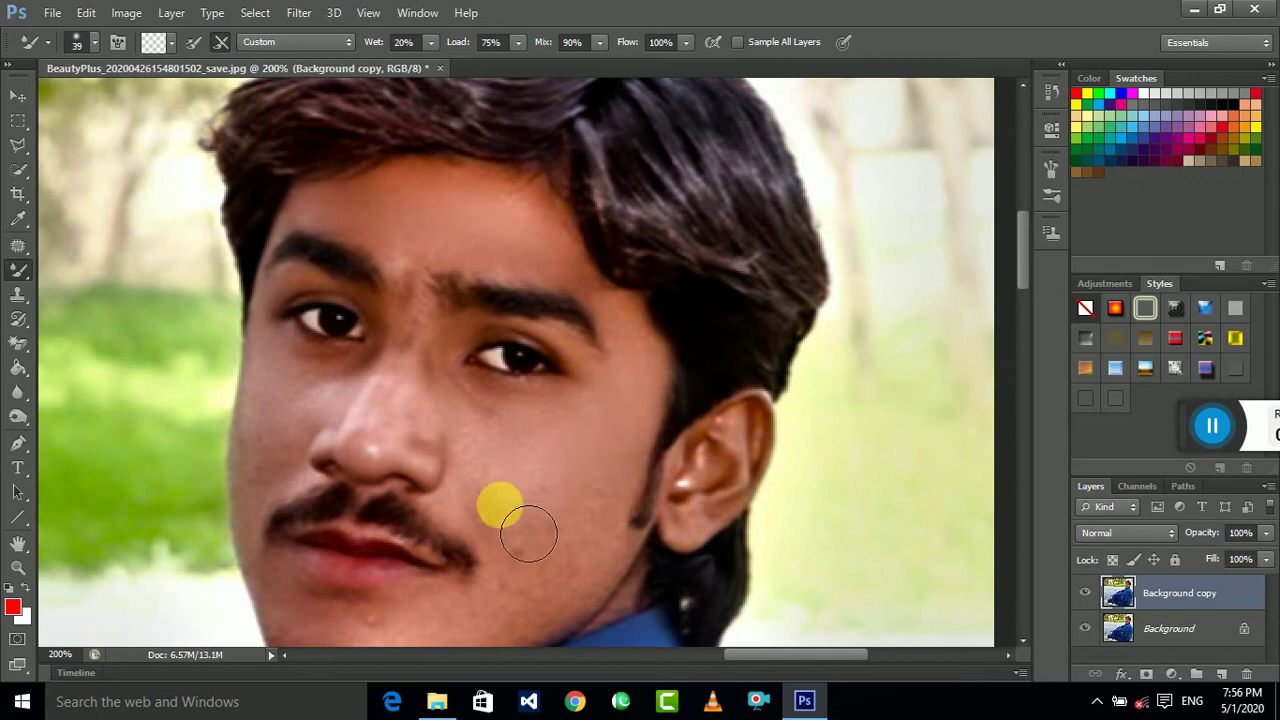
left_click_drag(571, 514, 553, 340)
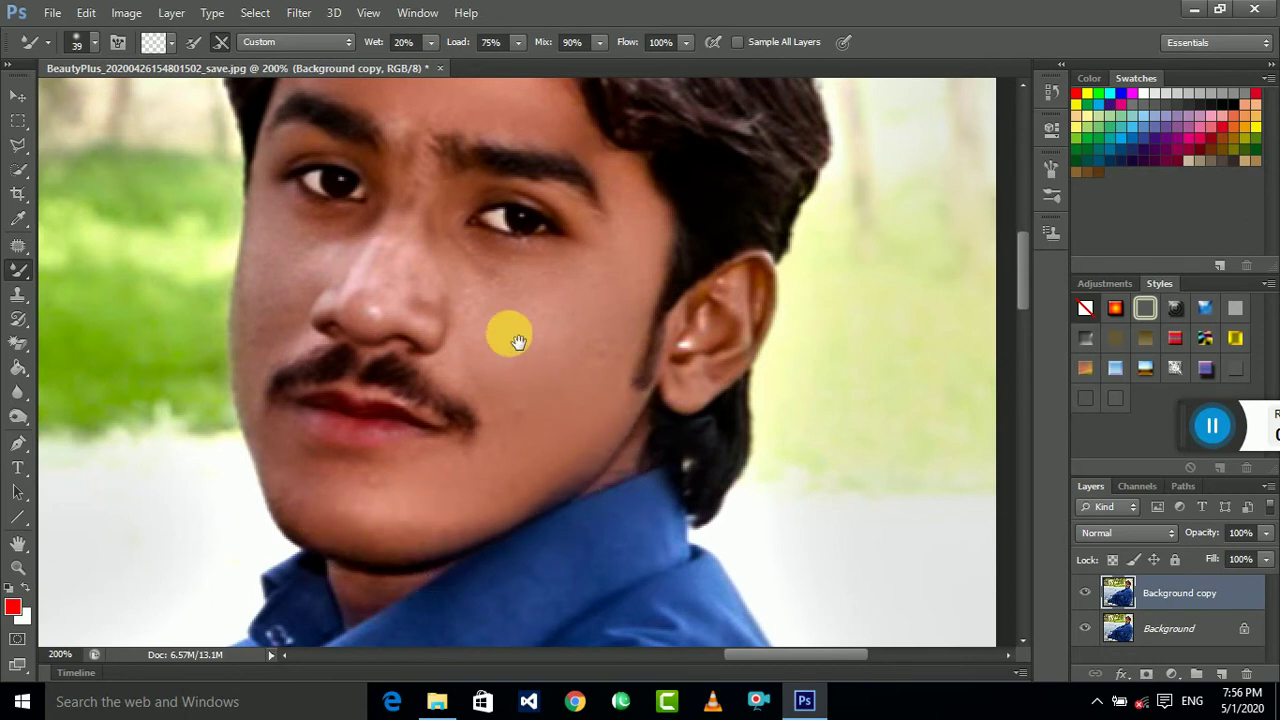
scroll(507, 408, "up", 2)
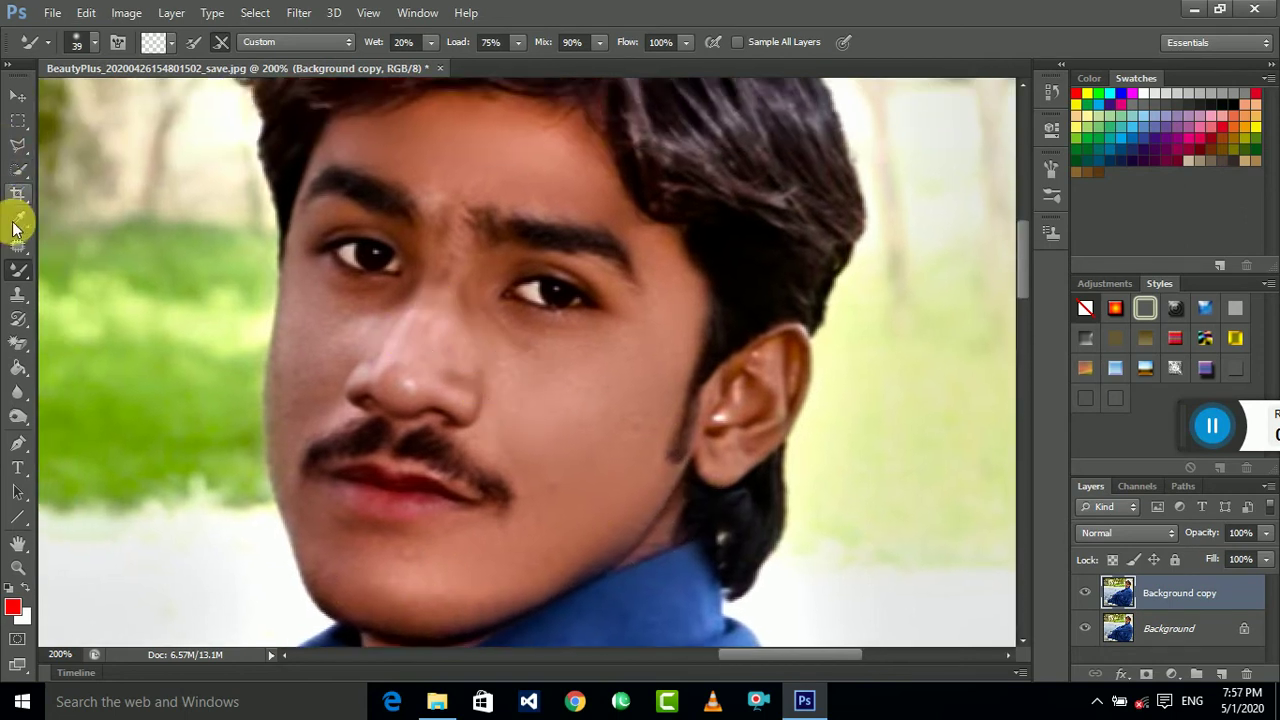
- With the Mixer Brush, sample the nose-bridge skin and blend the cheek skin beside the nose
right_click(18, 270)
left_click(137, 320)
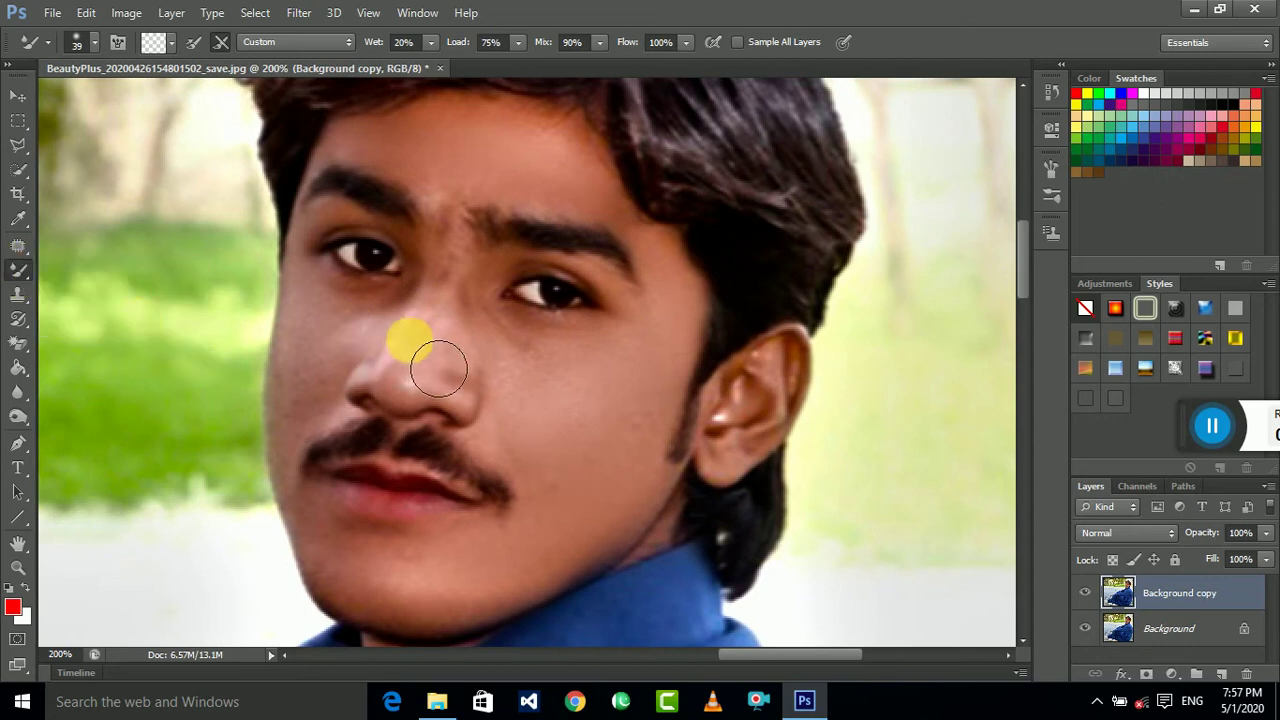
key("alt")
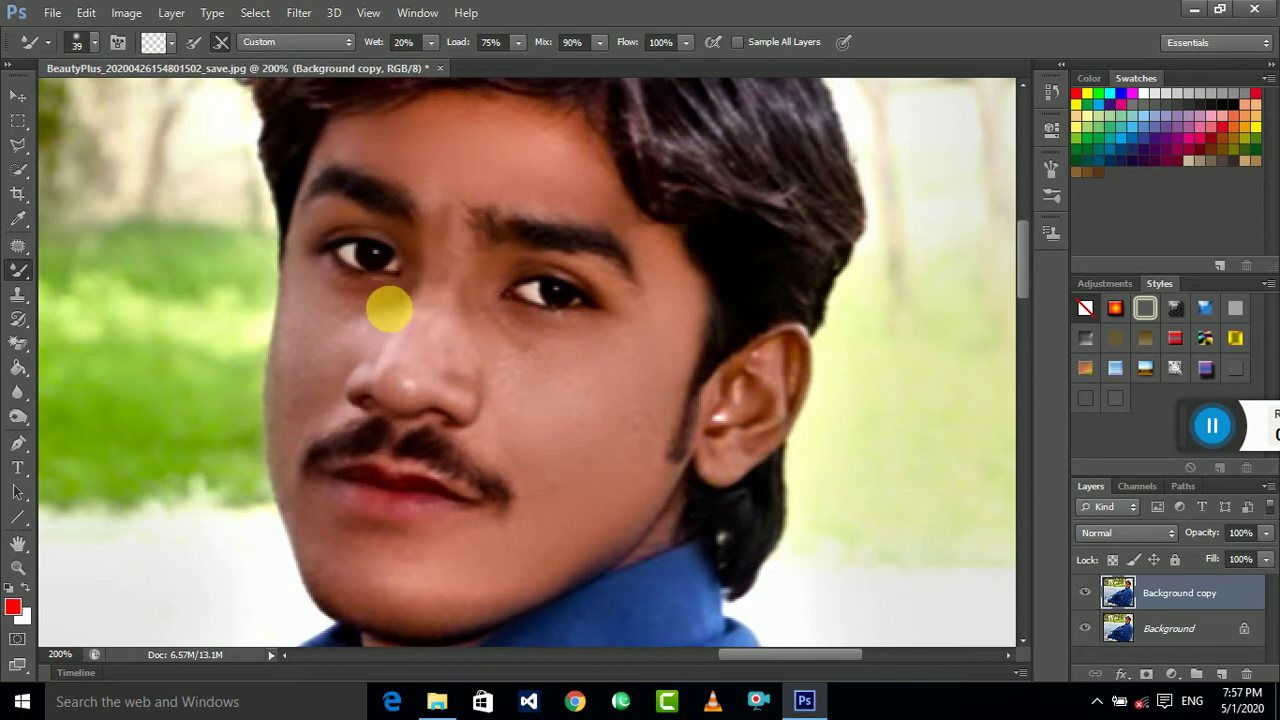
mouse_move(389, 309)
left_mouse_down()
mouse_move(371, 366)
mouse_move(337, 357)
mouse_move(366, 371)
mouse_move(338, 383)
mouse_move(336, 335)
mouse_move(319, 414)
mouse_move(341, 367)
mouse_move(335, 409)
mouse_move(318, 392)
mouse_move(333, 377)
mouse_move(279, 420)
mouse_move(306, 406)
mouse_move(291, 471)
mouse_move(331, 563)
mouse_move(397, 597)
mouse_move(703, 326)
mouse_move(666, 270)
left_mouse_up()
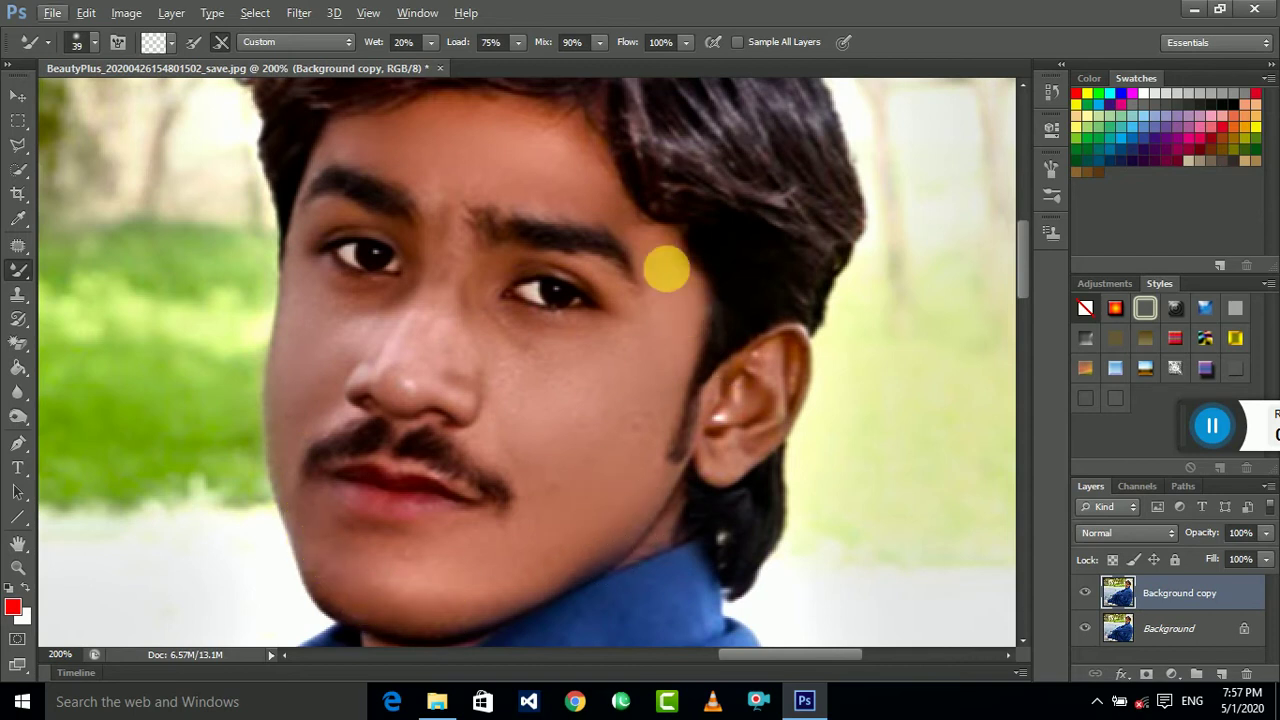
- Blend the skin near the eye with a 20 px Mixer Brush
left_click(95, 42)
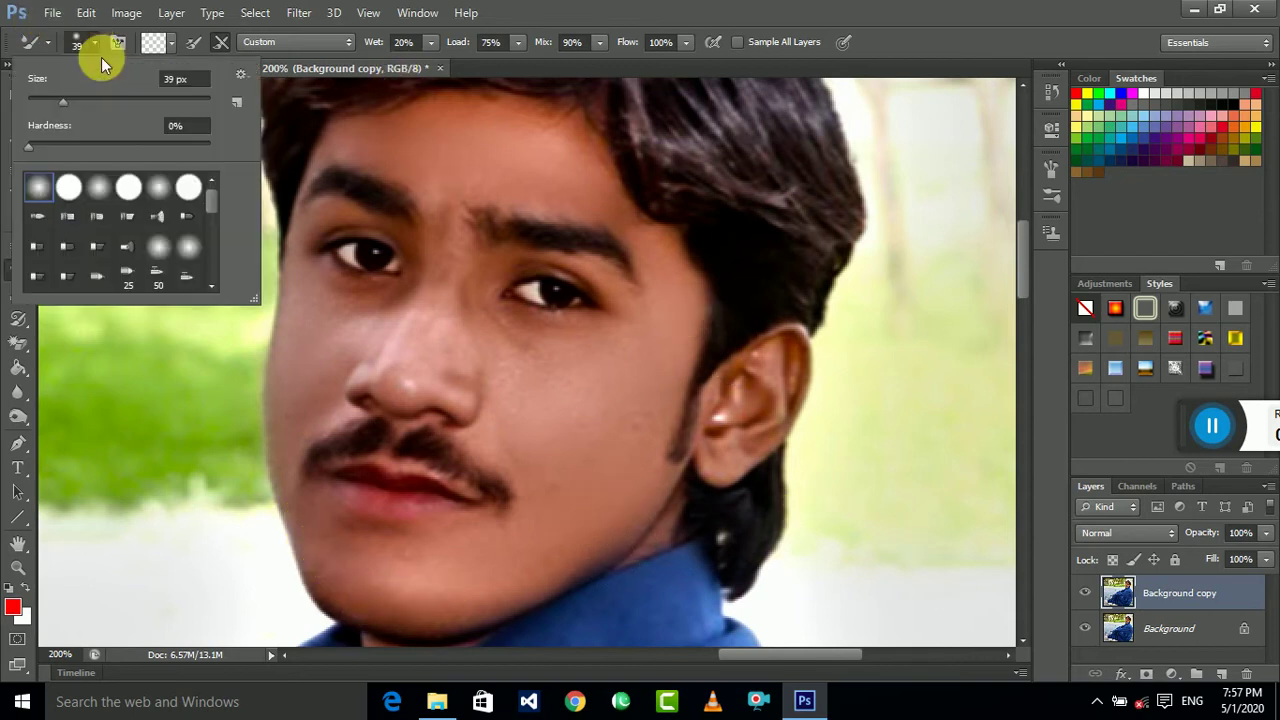
left_click_drag(63, 101, 44, 101)
mouse_move(414, 286)
left_mouse_down()
mouse_move(411, 250)
mouse_move(345, 225)
mouse_move(603, 284)
mouse_move(505, 284)
mouse_move(502, 300)
mouse_move(580, 337)
mouse_move(534, 346)
mouse_move(494, 314)
mouse_move(543, 361)
mouse_move(337, 274)
mouse_move(380, 329)
mouse_move(414, 283)
mouse_move(382, 362)
mouse_move(435, 272)
mouse_move(429, 329)
mouse_move(355, 315)
mouse_move(476, 243)
left_mouse_up()
key("h")
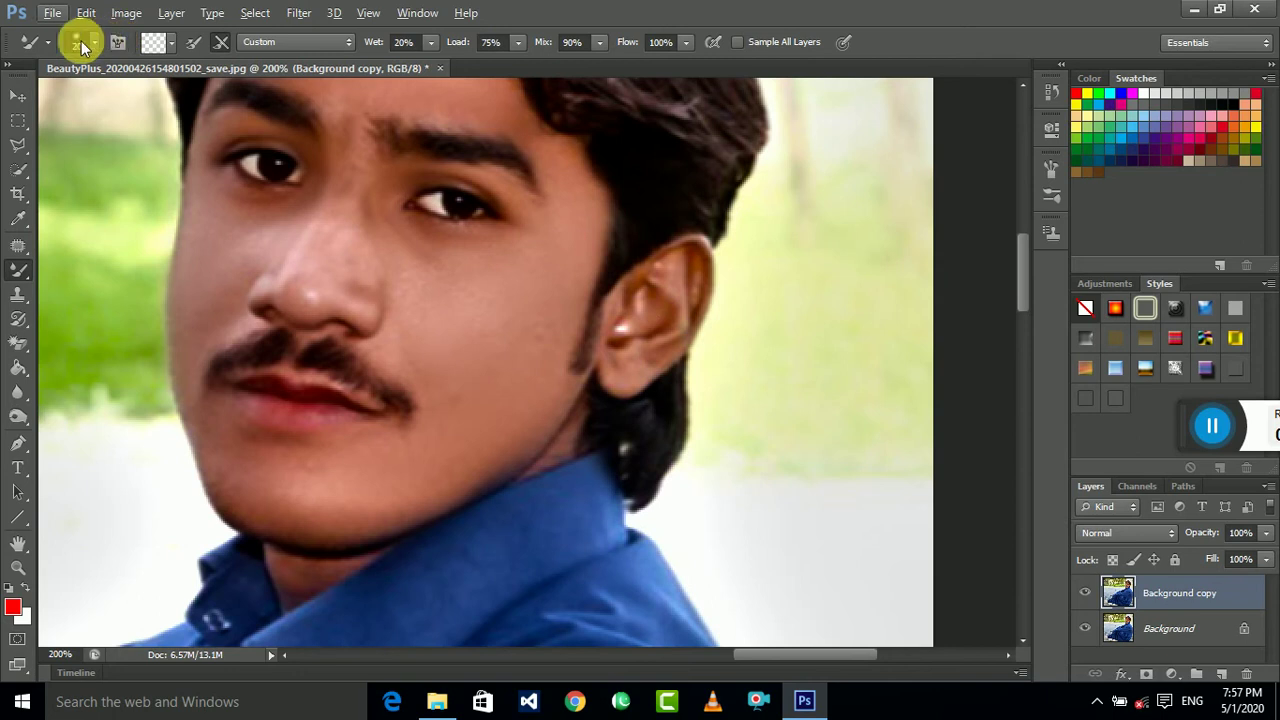
- Enlarge the brush to 40 px and zoom out to fit the whole figure
left_click(82, 45)
left_click(677, 286)
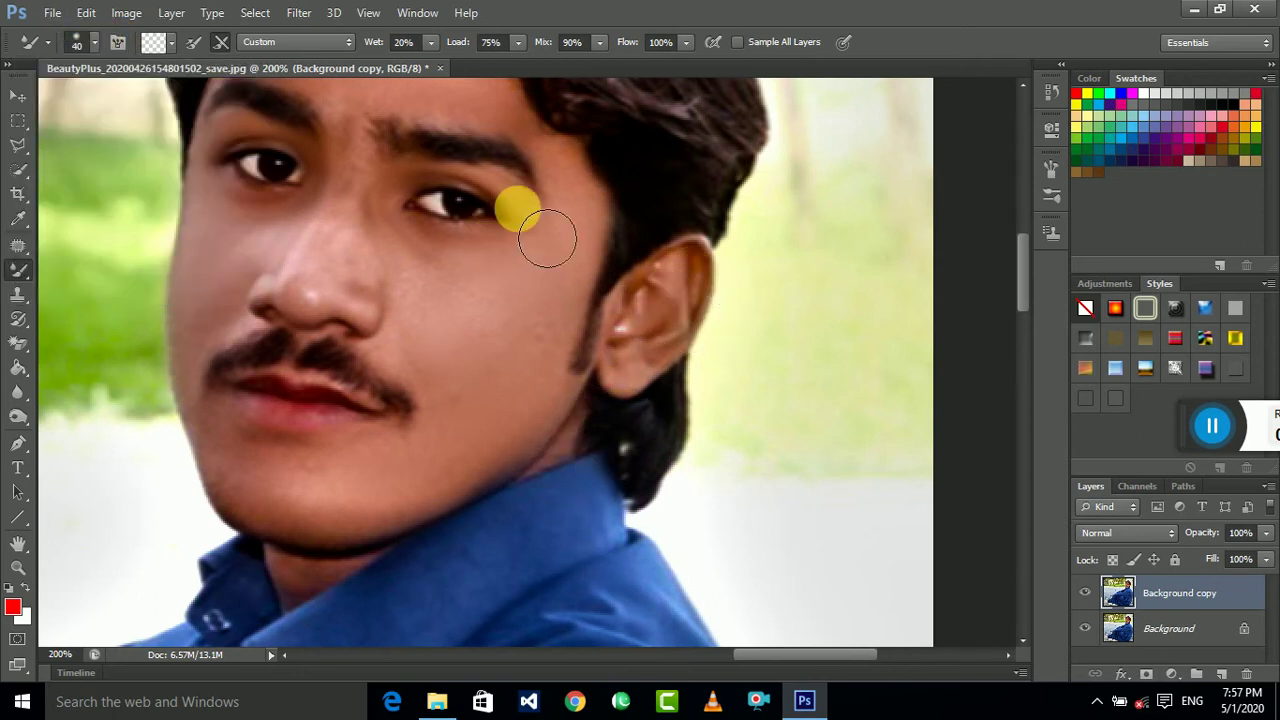
key("ctrl+minus")
key("ctrl+minus")
left_click_drag(380, 363, 708, 200)
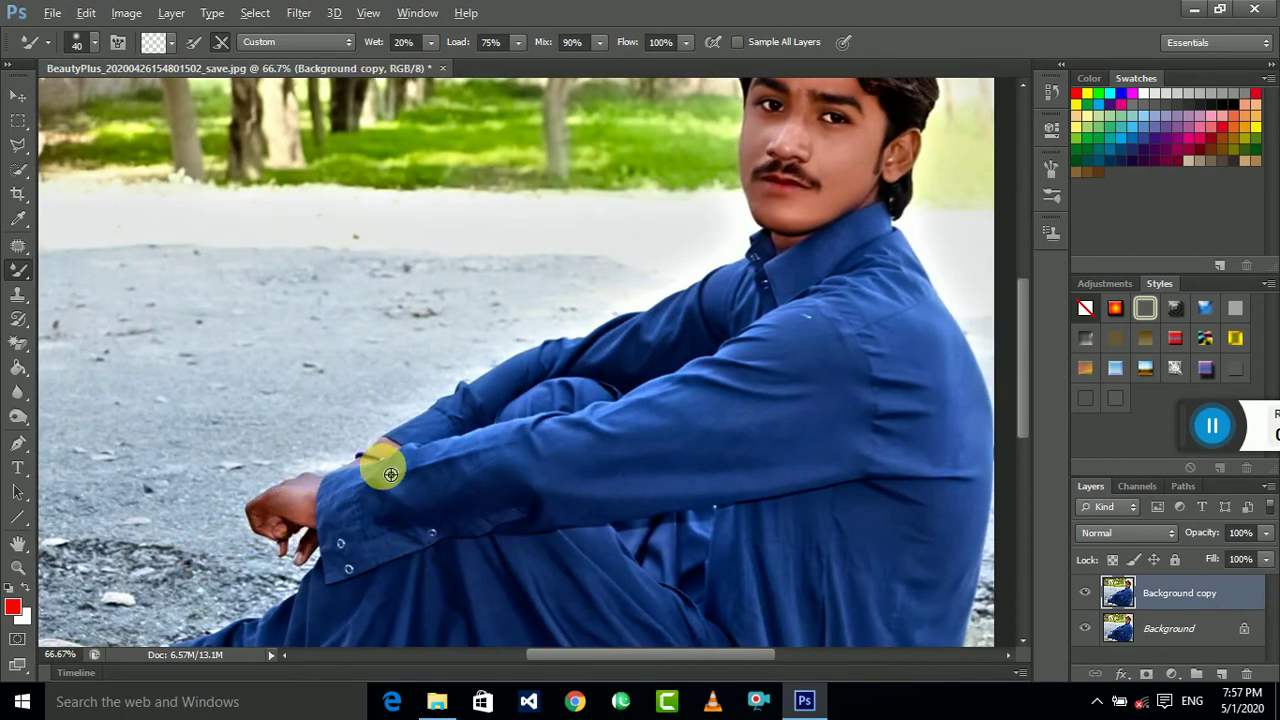
scroll(323, 380, "down", 5)
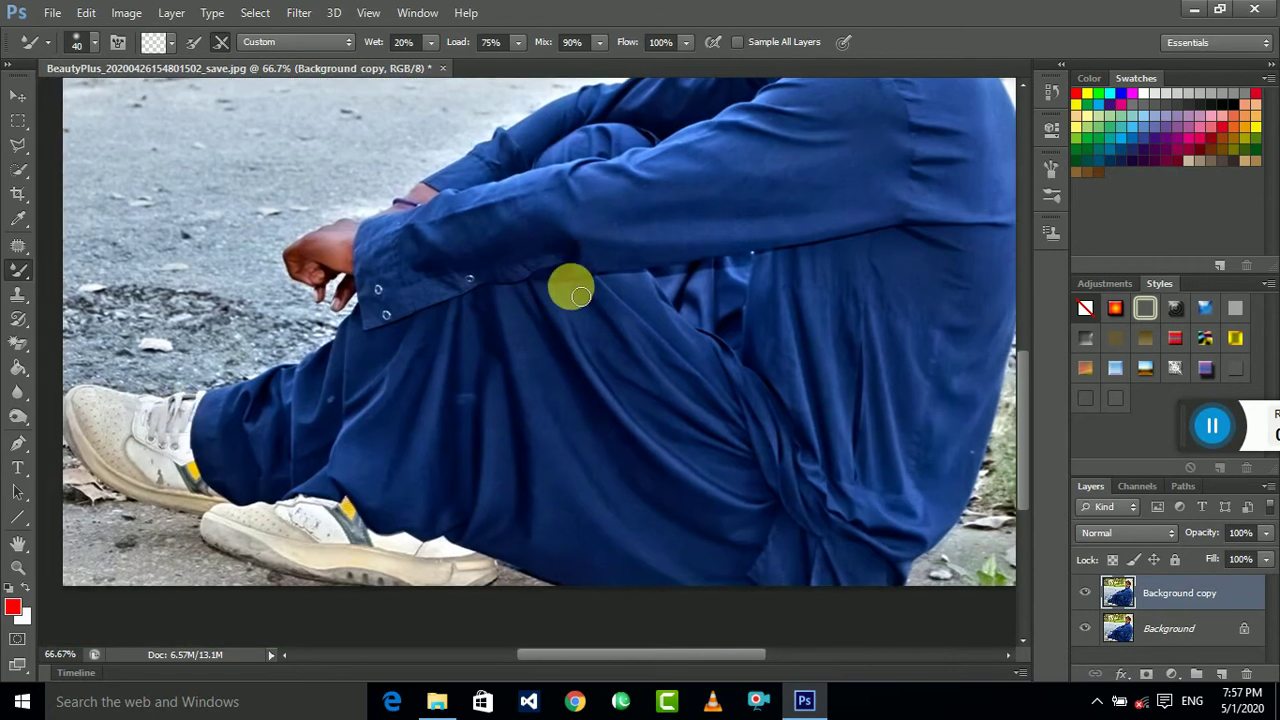
key("ctrl+minus")
key("ctrl+minus")
key("ctrl+minus")
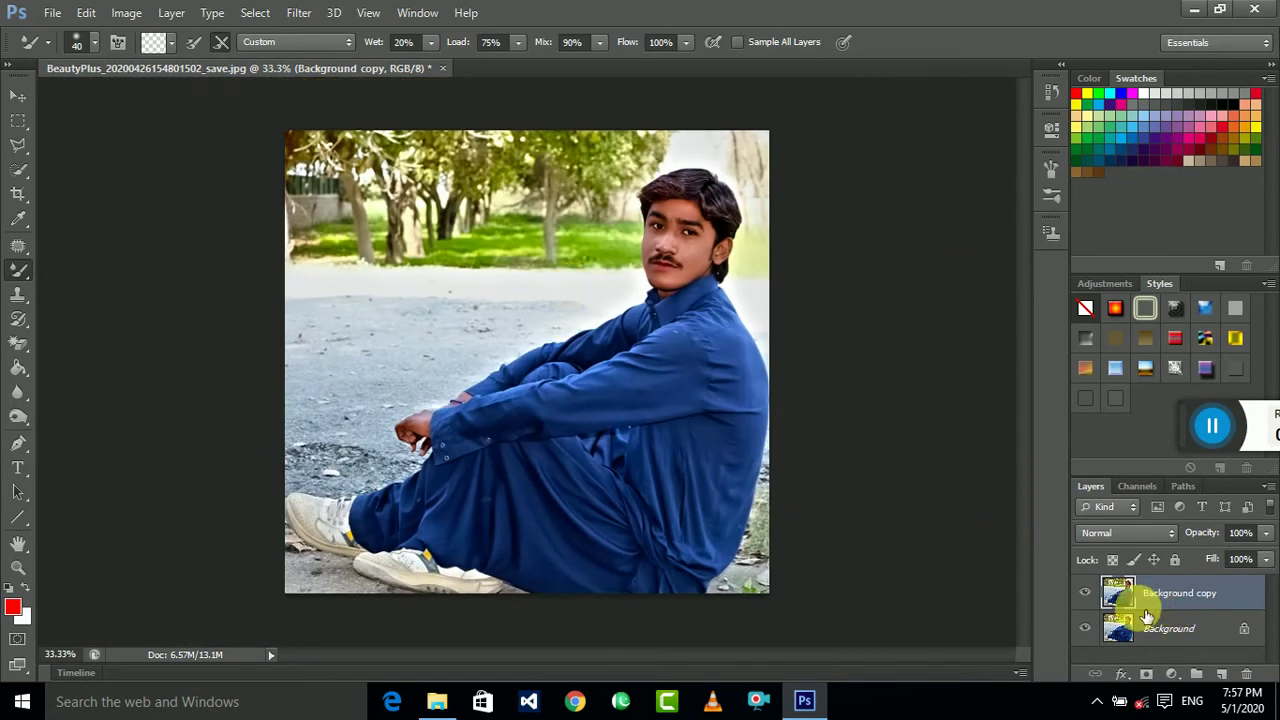
- Toggle Background copy's visibility to compare the smoothed face with the original
left_click(1088, 593)
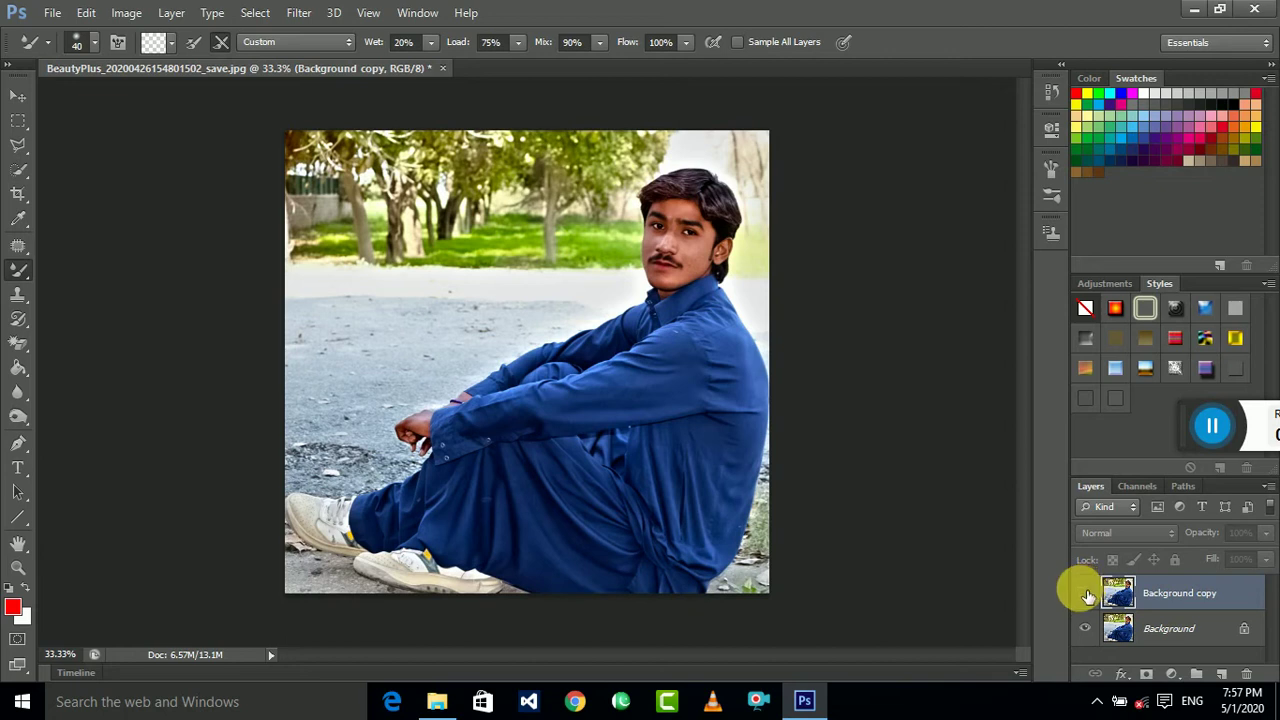
left_click(1087, 593)
left_click(1087, 593)
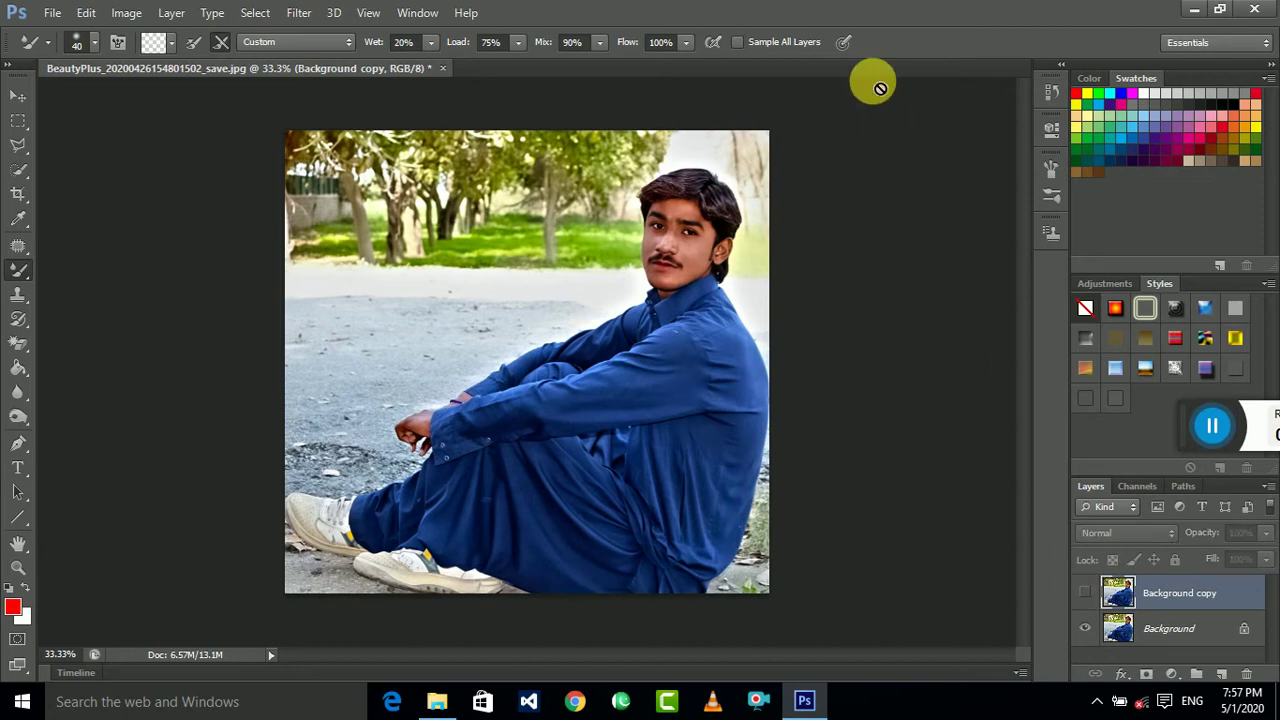
key("ctrl+plus")
key("ctrl+plus")
left_click_drag(875, 219, 600, 434)
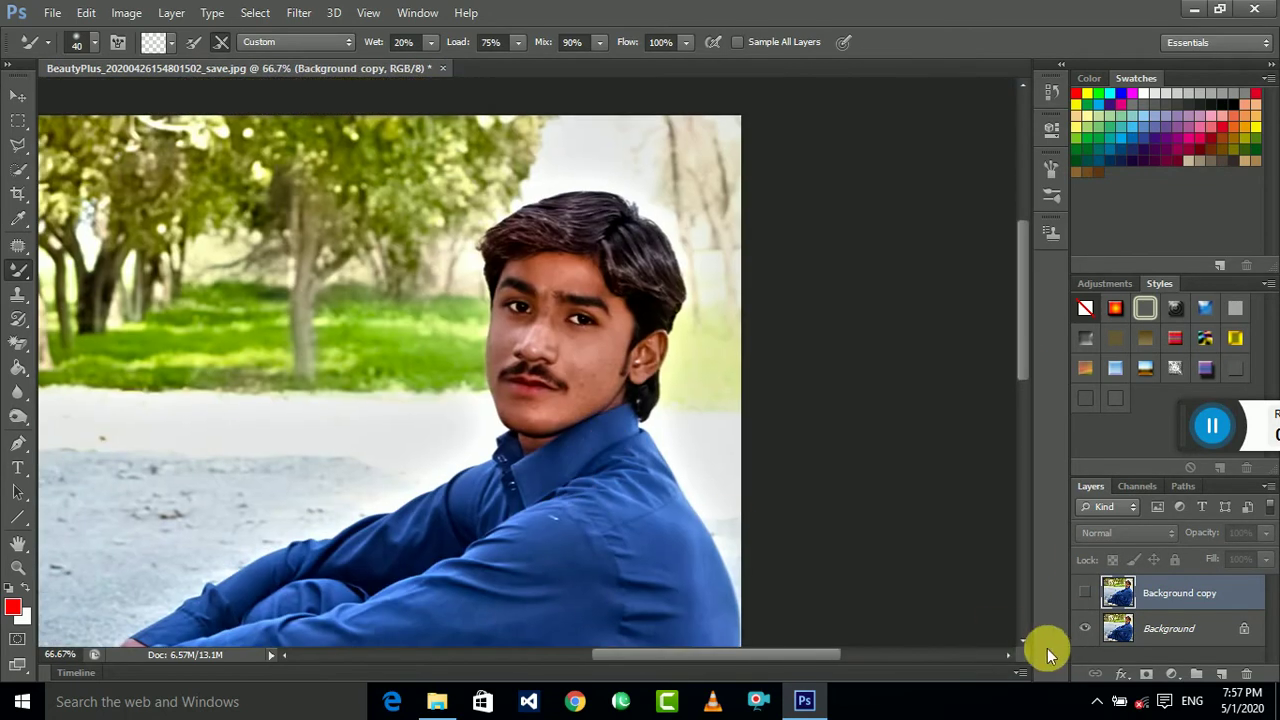
left_click(1088, 593)
left_click(1088, 593)
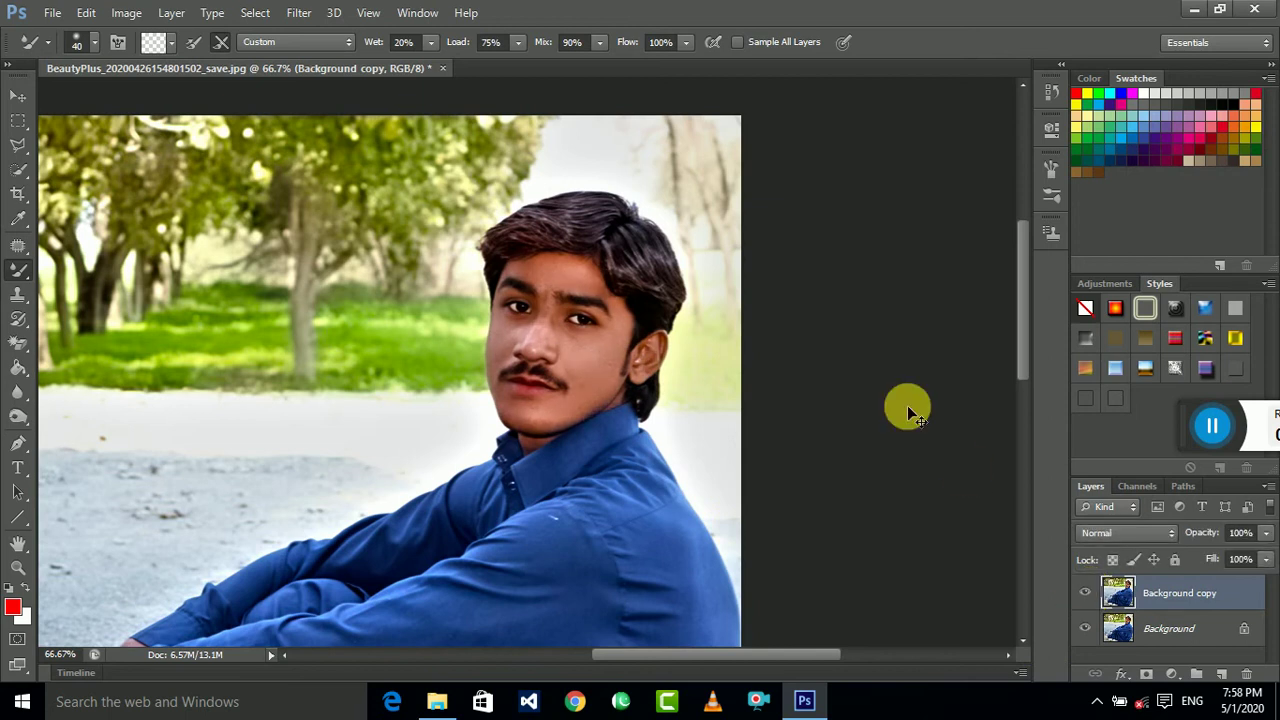
- Zoom in close on the face and recheck the before/after skin comparison
scroll(907, 405, "up", 1)
scroll(908, 408, "up", 1)
scroll(948, 420, "up", 1)
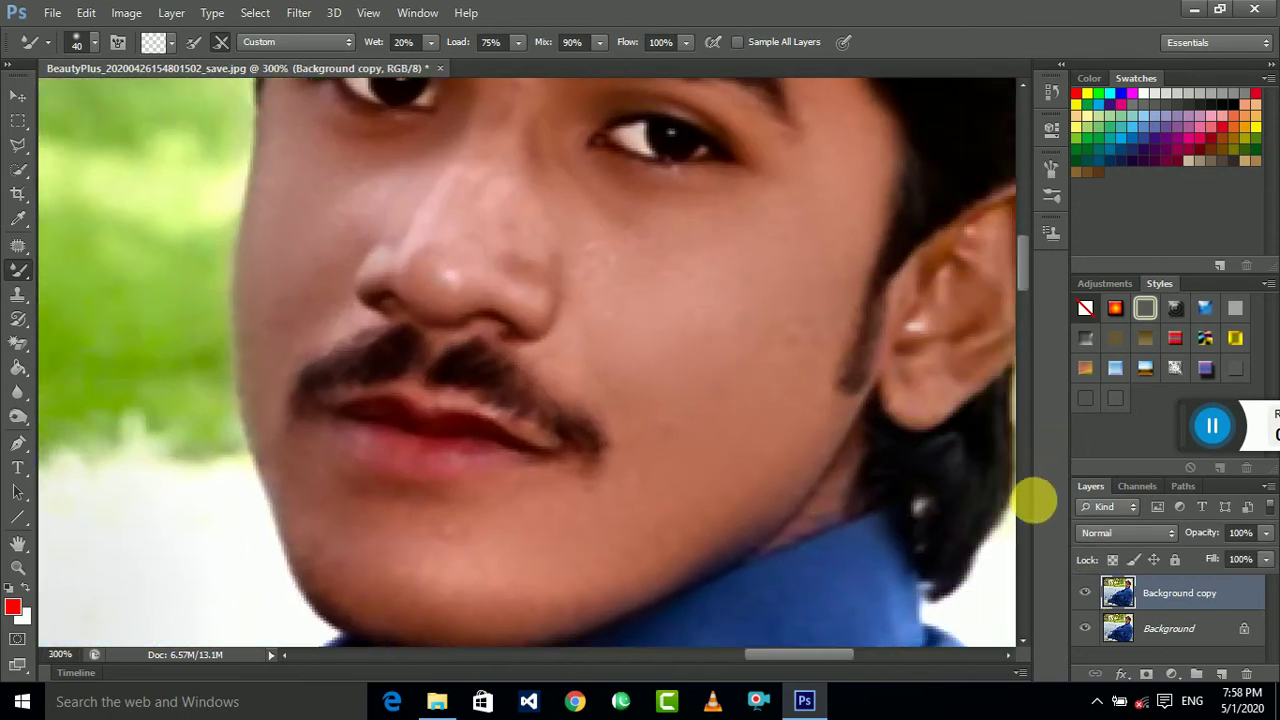
left_click(1091, 591)
left_click(1091, 591)
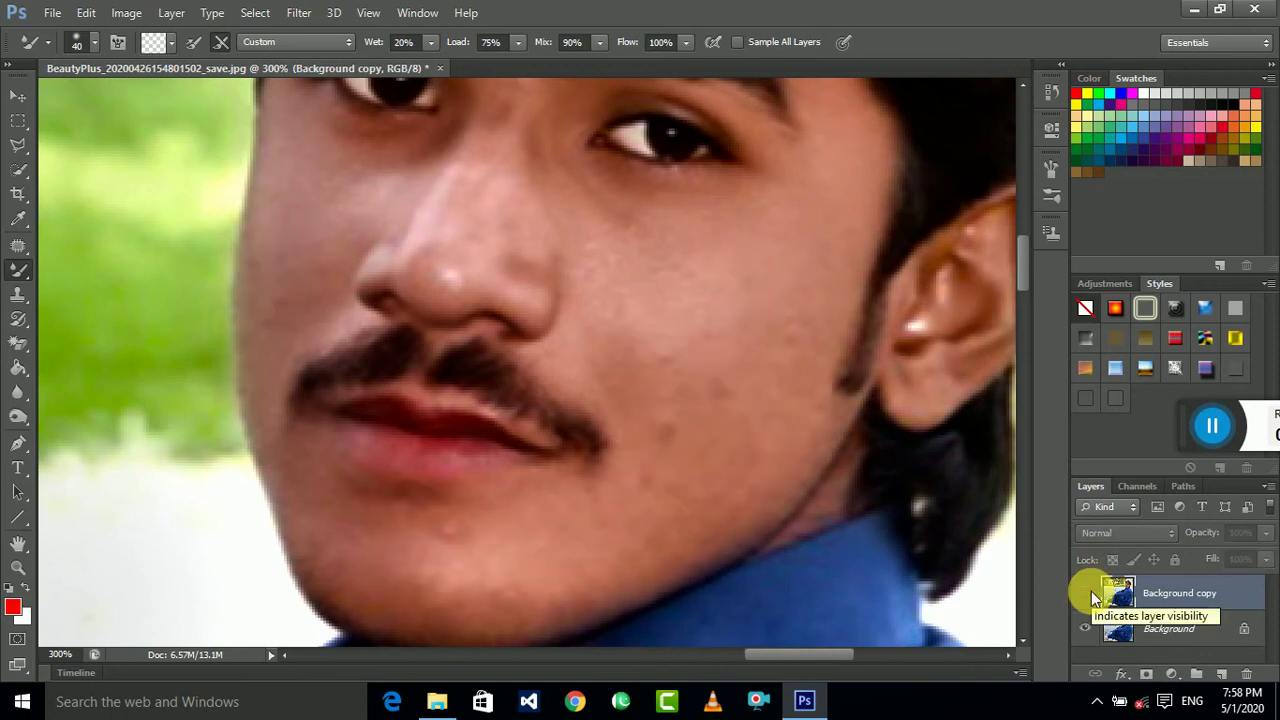
left_click_drag(840, 400, 885, 447)
scroll(840, 405, "down", 2)
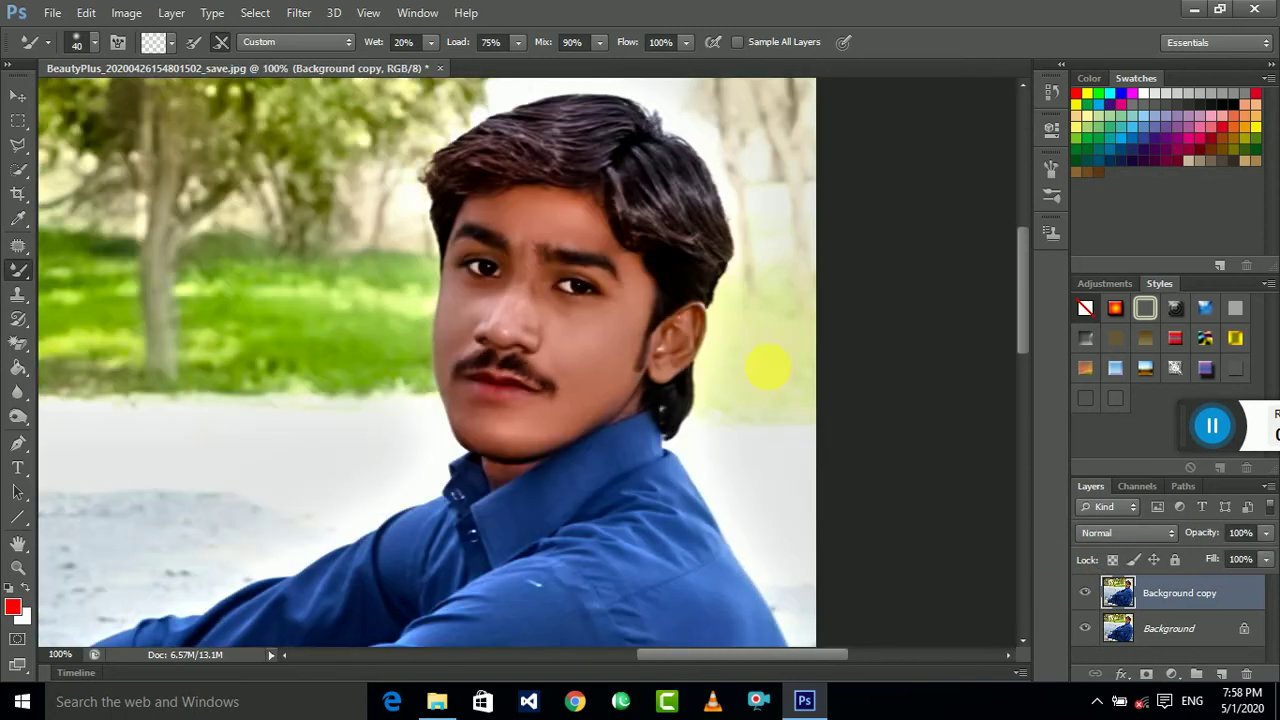
scroll(775, 368, "up", 1)
scroll(773, 364, "up", 1)
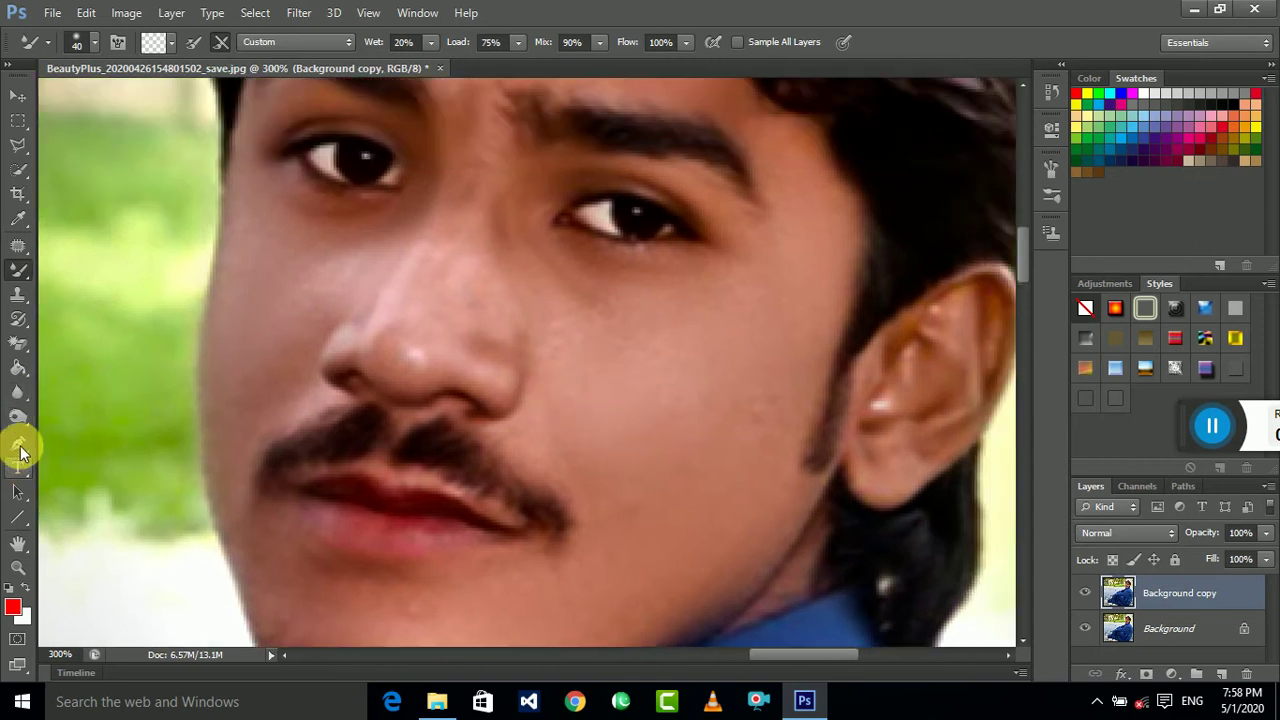
left_click(18, 416)
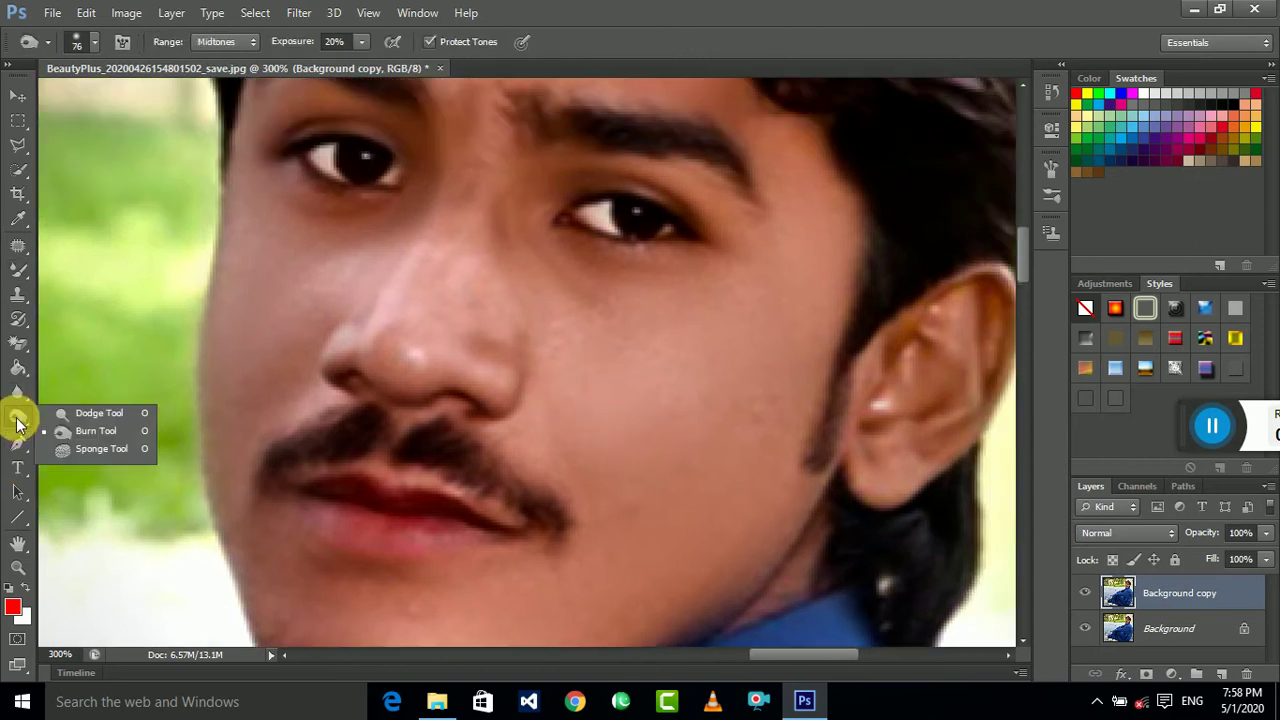
- Burn the mustache, lip line, forehead edge and eyebrows with a 16 px Burn brush
left_click(108, 429)
left_click(97, 43)
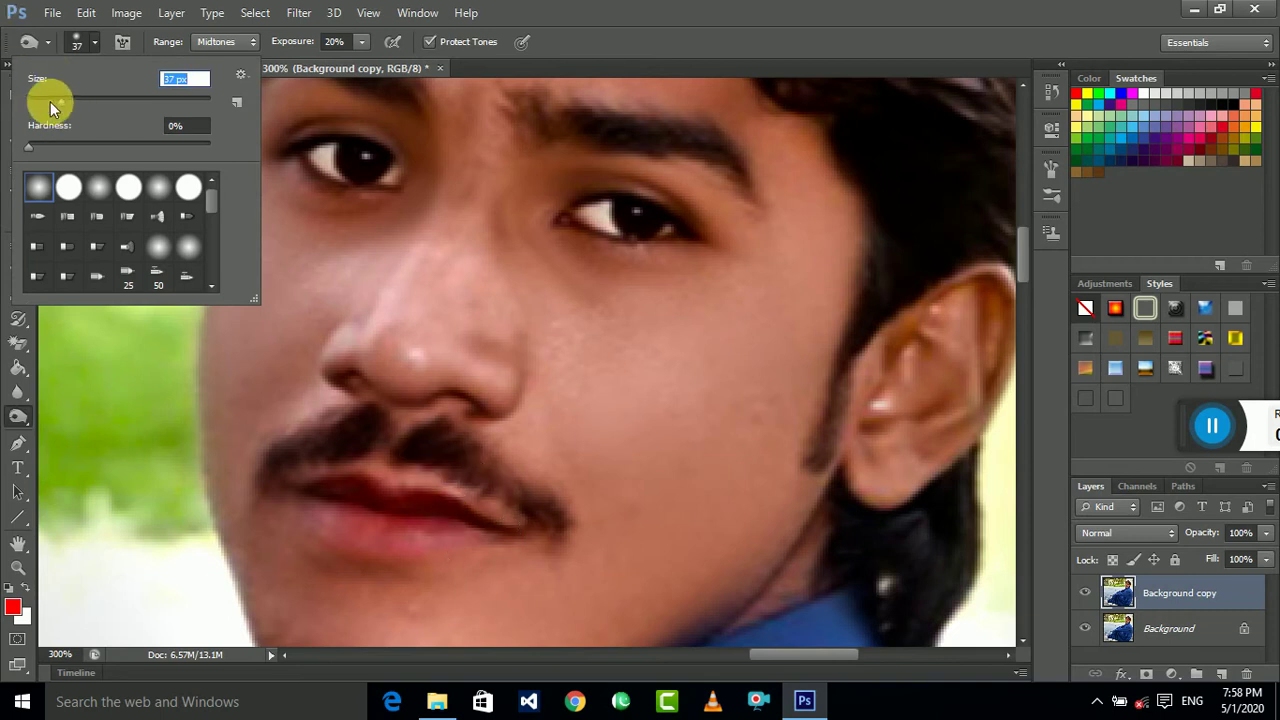
left_click_drag(50, 101, 37, 101)
left_click(428, 449)
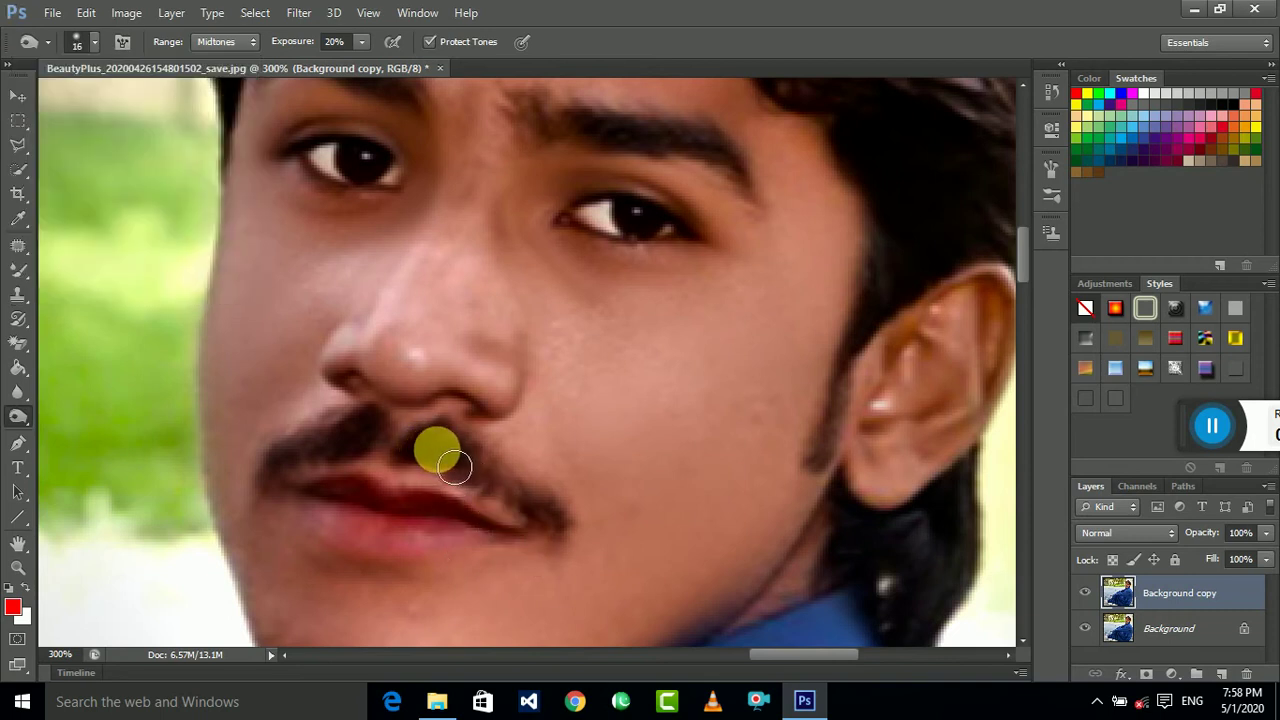
mouse_move(543, 523)
left_mouse_down()
mouse_move(473, 467)
mouse_move(545, 513)
mouse_move(502, 479)
mouse_move(361, 444)
mouse_move(297, 451)
left_mouse_up()
scroll(457, 391, "up", 1)
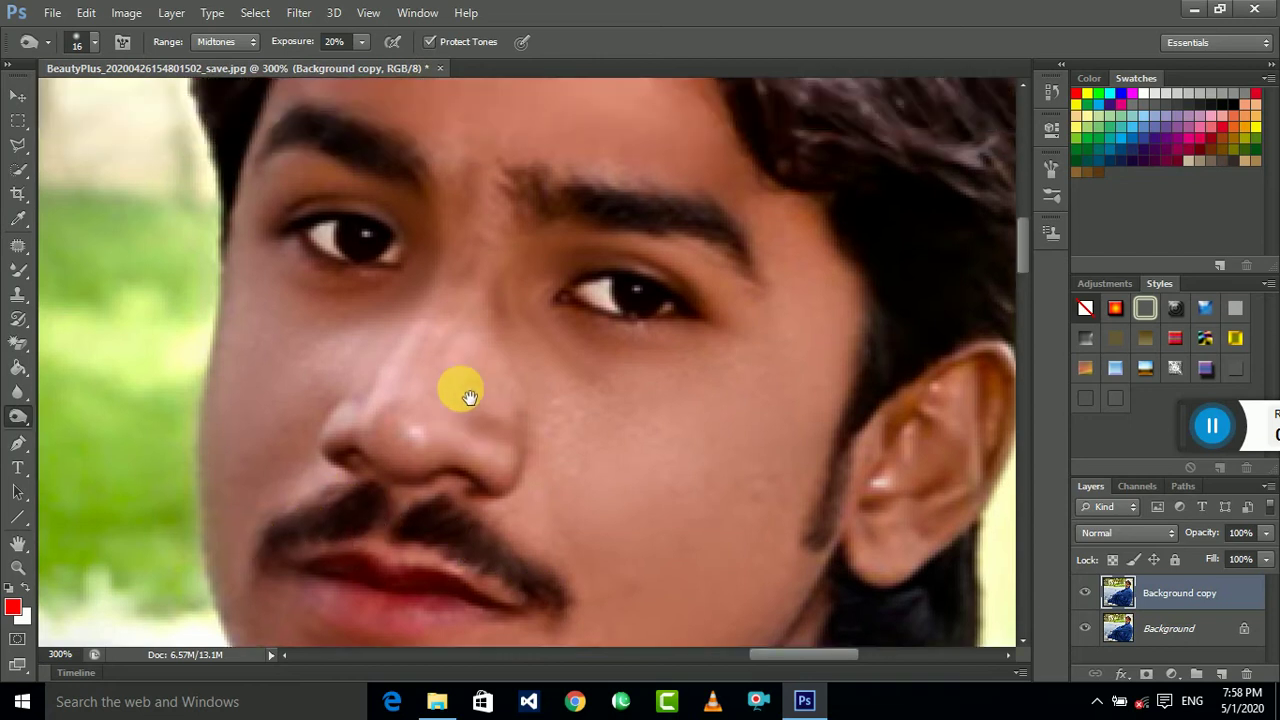
scroll(622, 291, "up", 2)
mouse_move(89, 94)
left_mouse_down()
mouse_move(423, 223)
mouse_move(674, 291)
mouse_move(578, 310)
mouse_move(383, 246)
mouse_move(263, 237)
left_mouse_up()
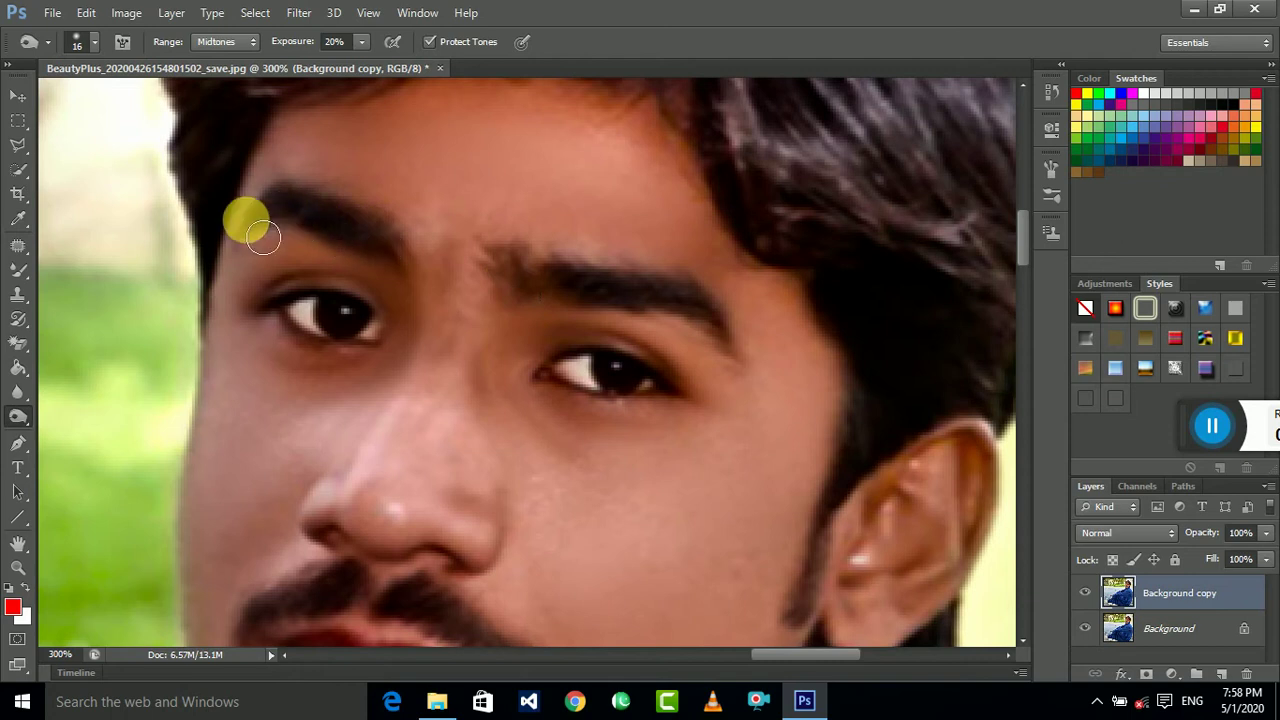
- Shrink the Burn brush from 17 px to 14 px and zoom out to the whole portrait
key("ctrl+minus")
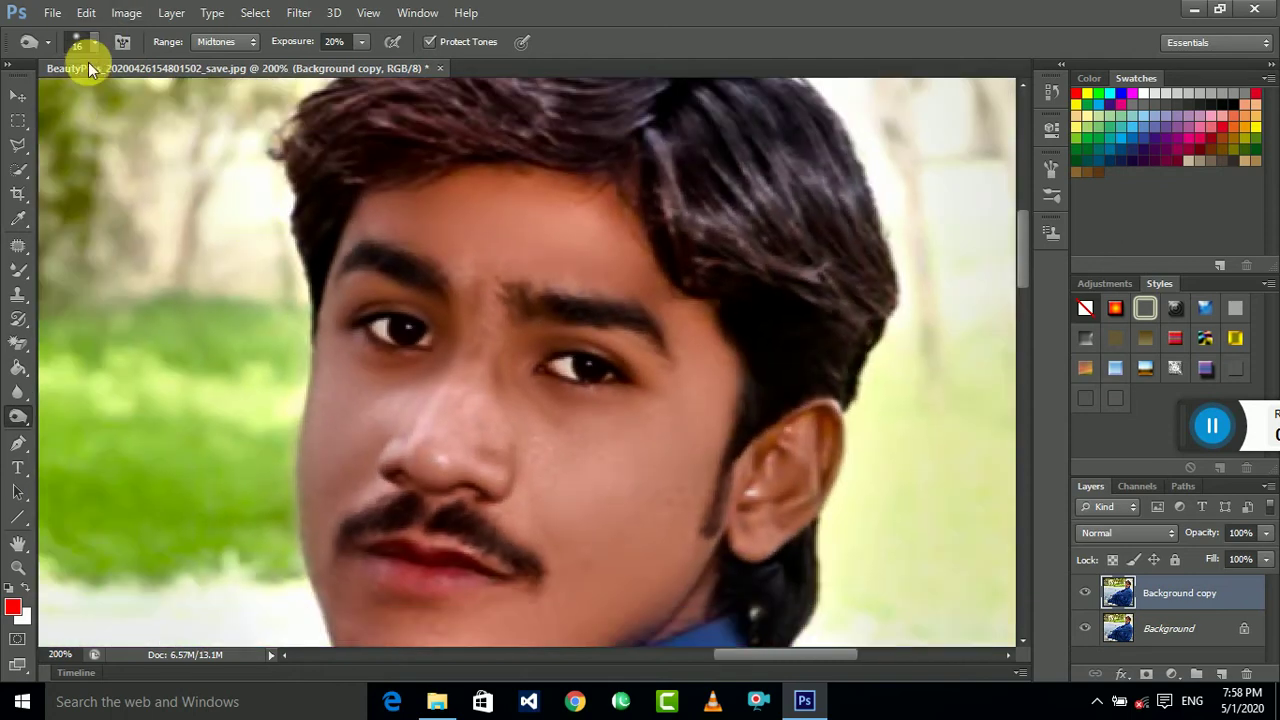
left_click(94, 41)
left_click_drag(43, 99, 41, 100)
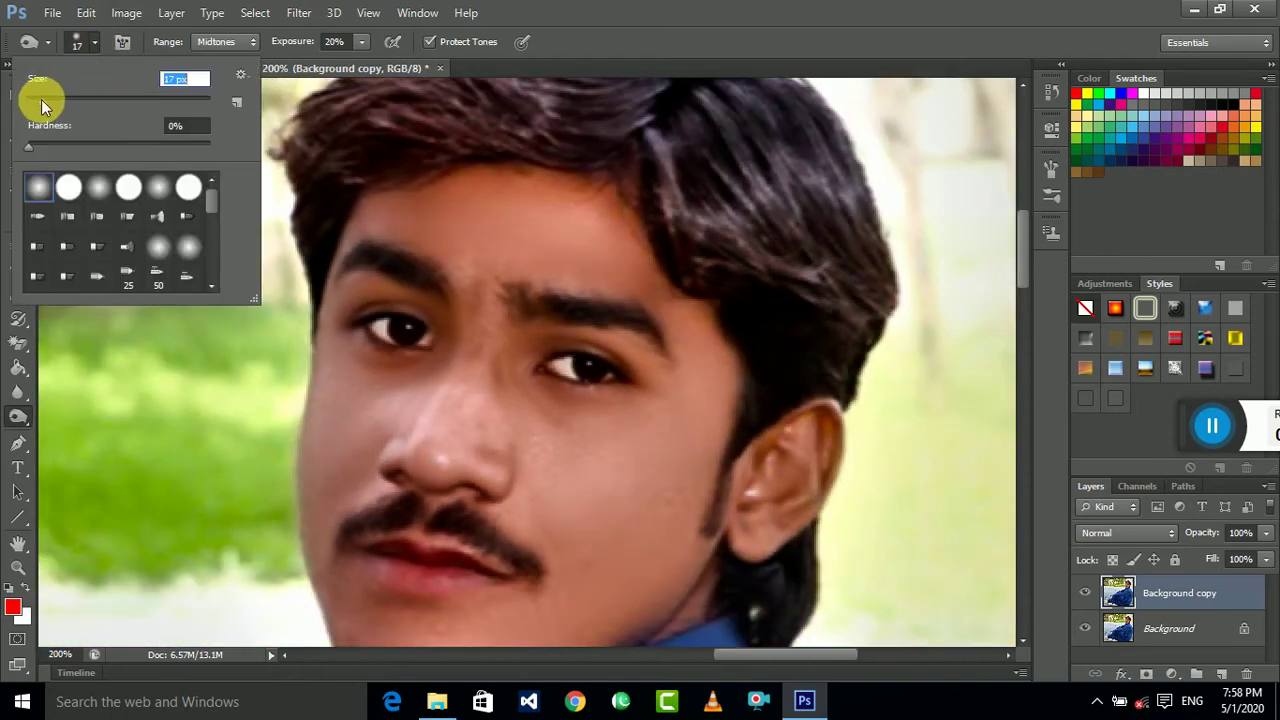
left_click(771, 440)
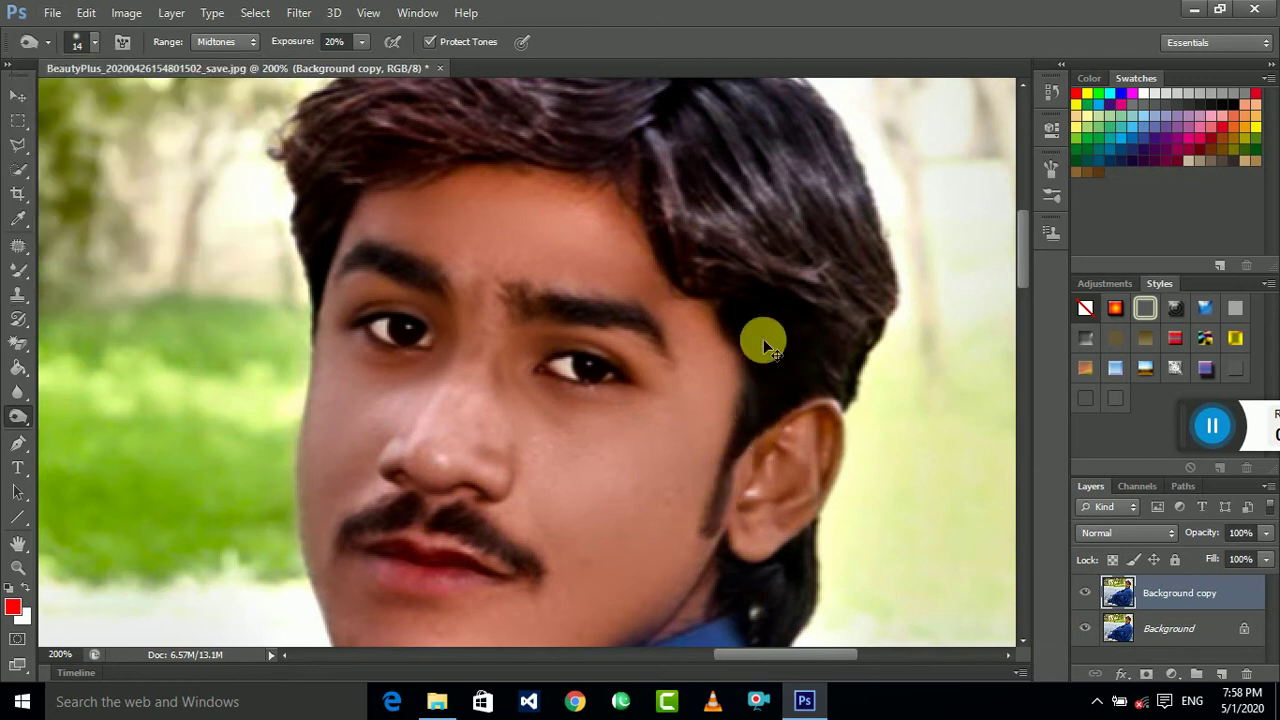
key("ctrl+minus")
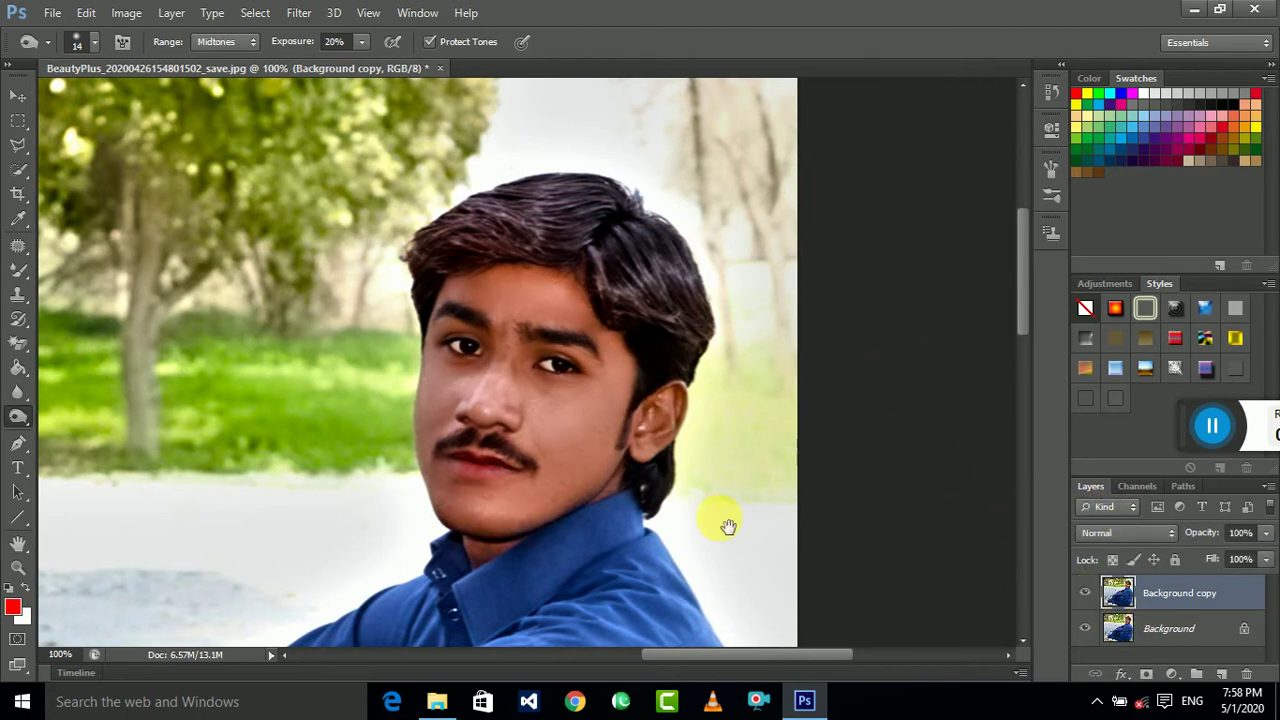
scroll(600, 400, "down", 3)
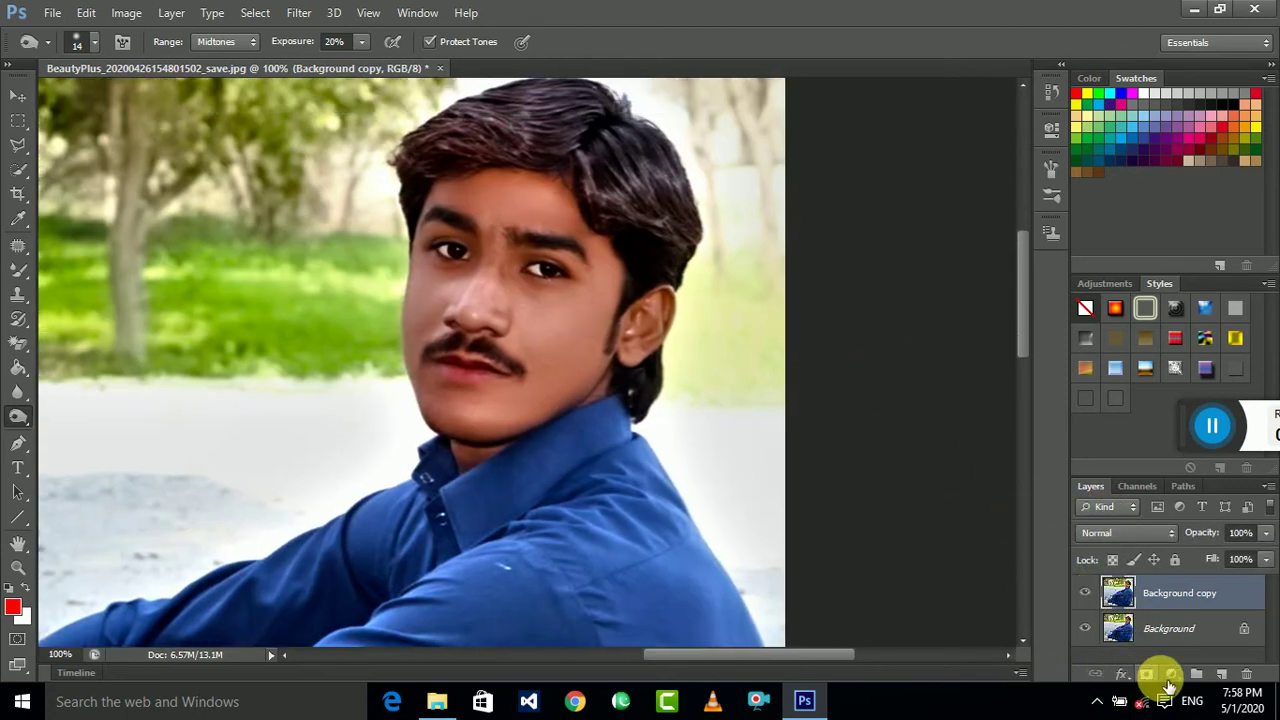
- Add a Selective Color adjustment layer that reduces Black in the Reds
left_click(1172, 674)
left_click(1156, 655)
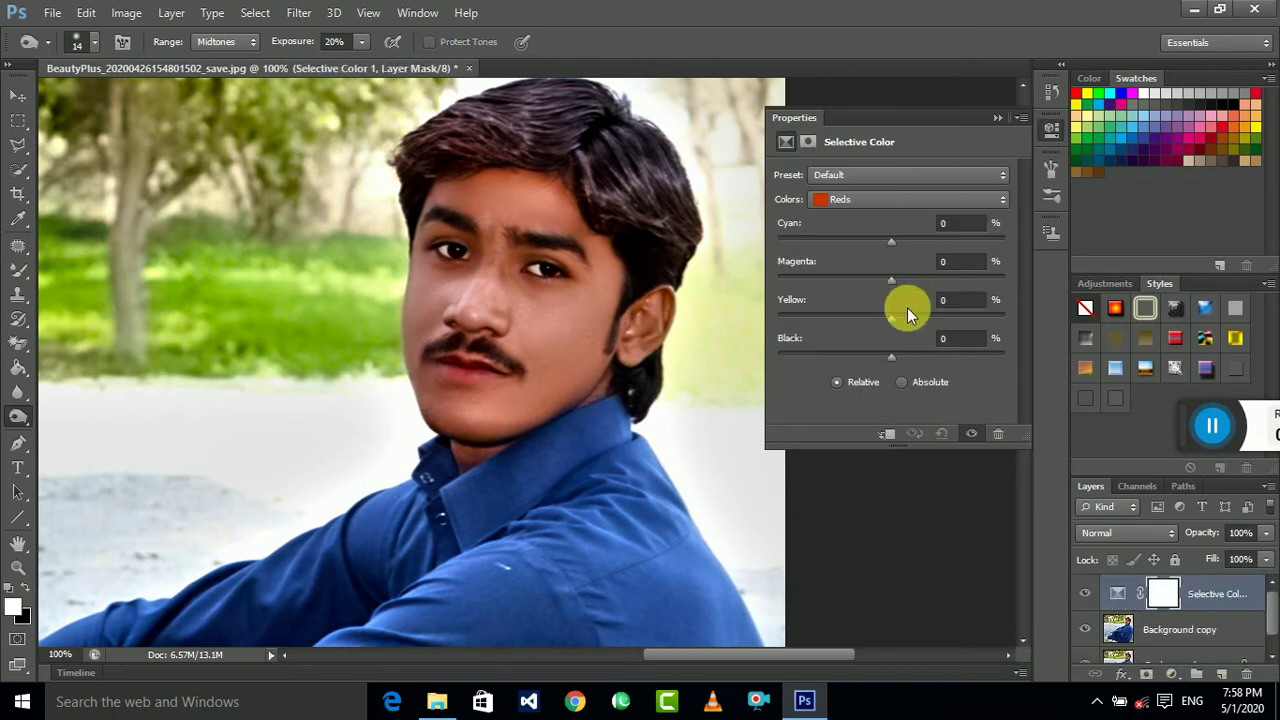
left_click_drag(889, 353, 841, 362)
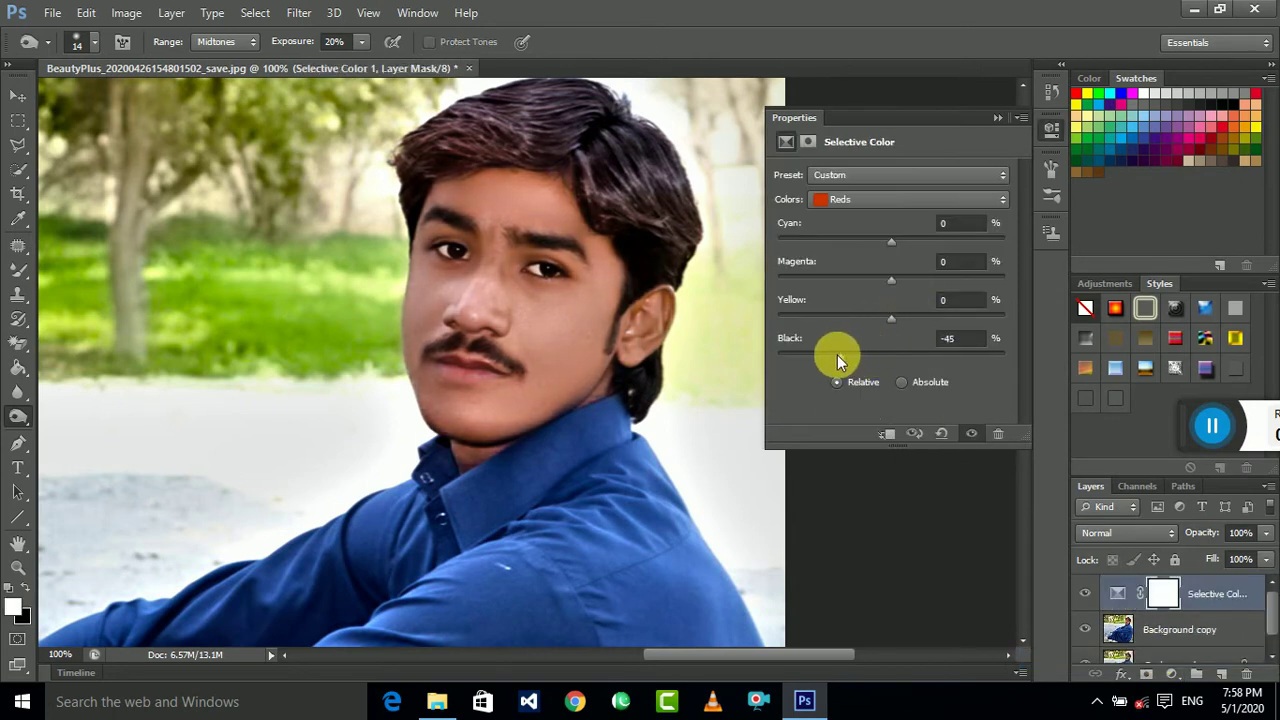
left_click(996, 118)
- Add a second Selective Color layer that raises Black in the Blacks range
left_click(1172, 675)
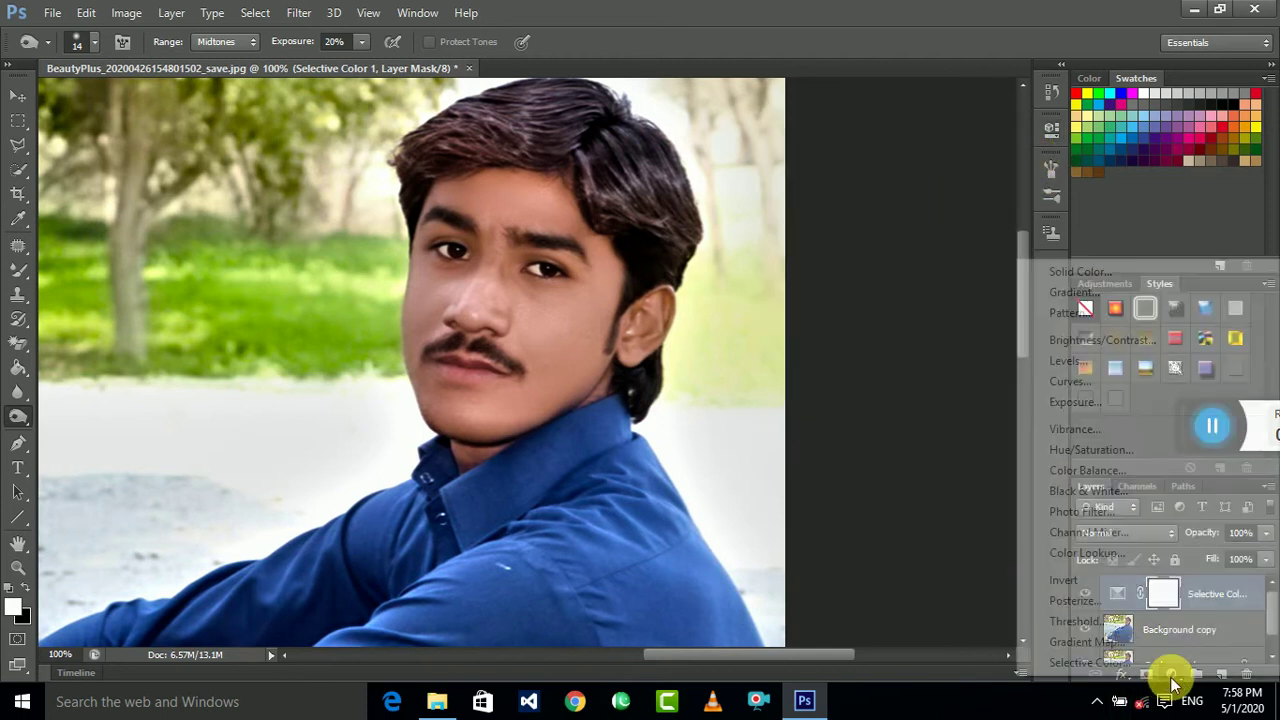
left_click(1163, 665)
left_click(898, 197)
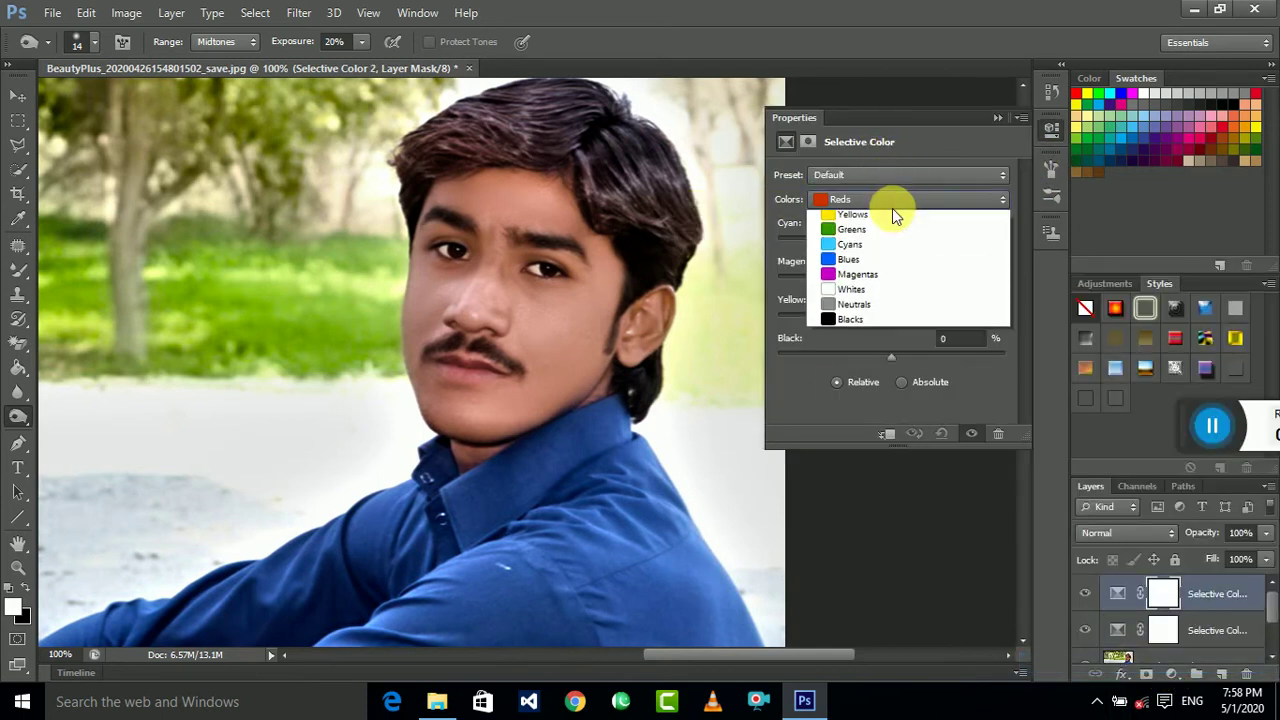
left_click(842, 342)
left_click_drag(893, 356, 904, 356)
left_click(996, 118)
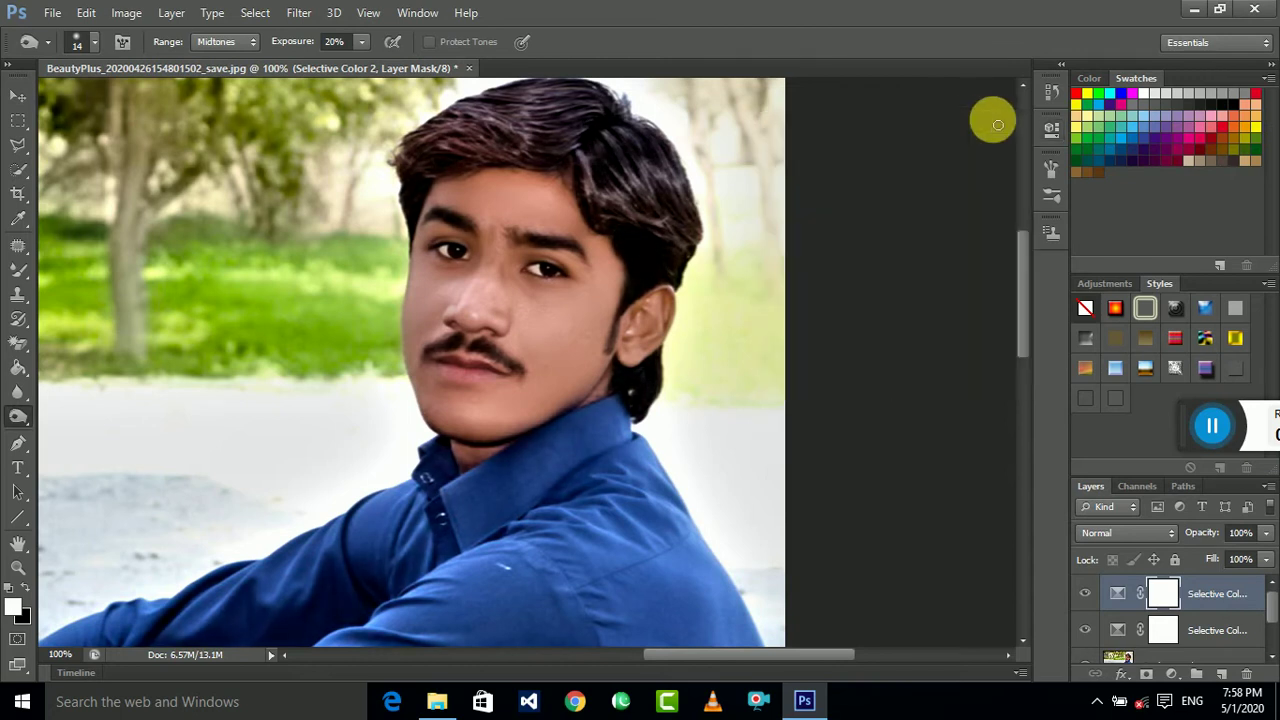
key("ctrl+minus")
scroll(1200, 590, "down", 1)
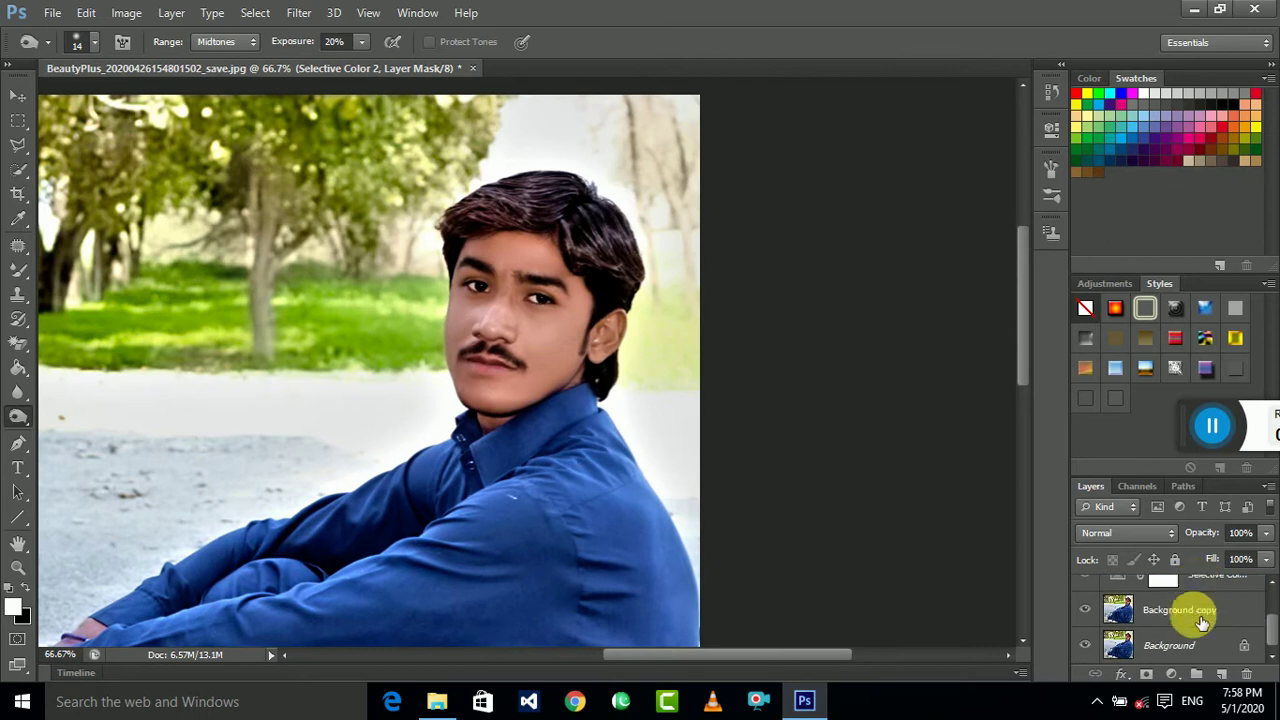
- Merge the Selective Color adjustment layers and Background copy via Merge Layers
left_click(1192, 647, "shift")
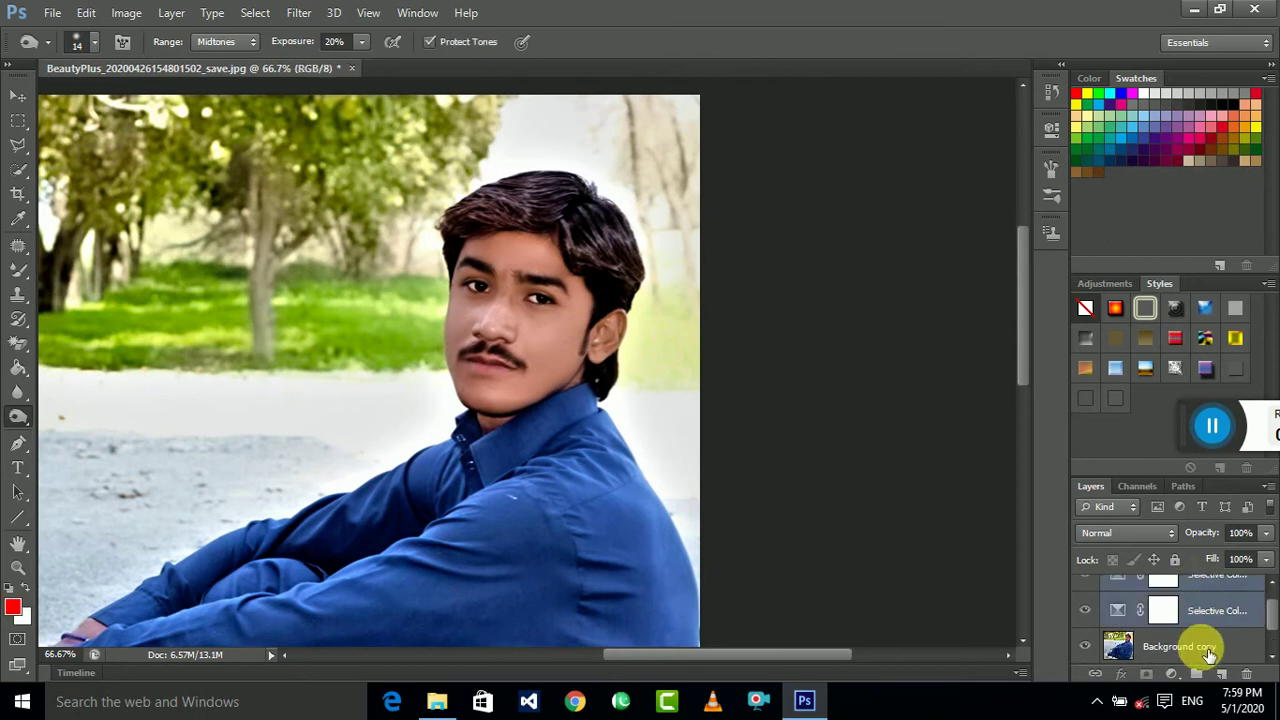
right_click(1200, 647)
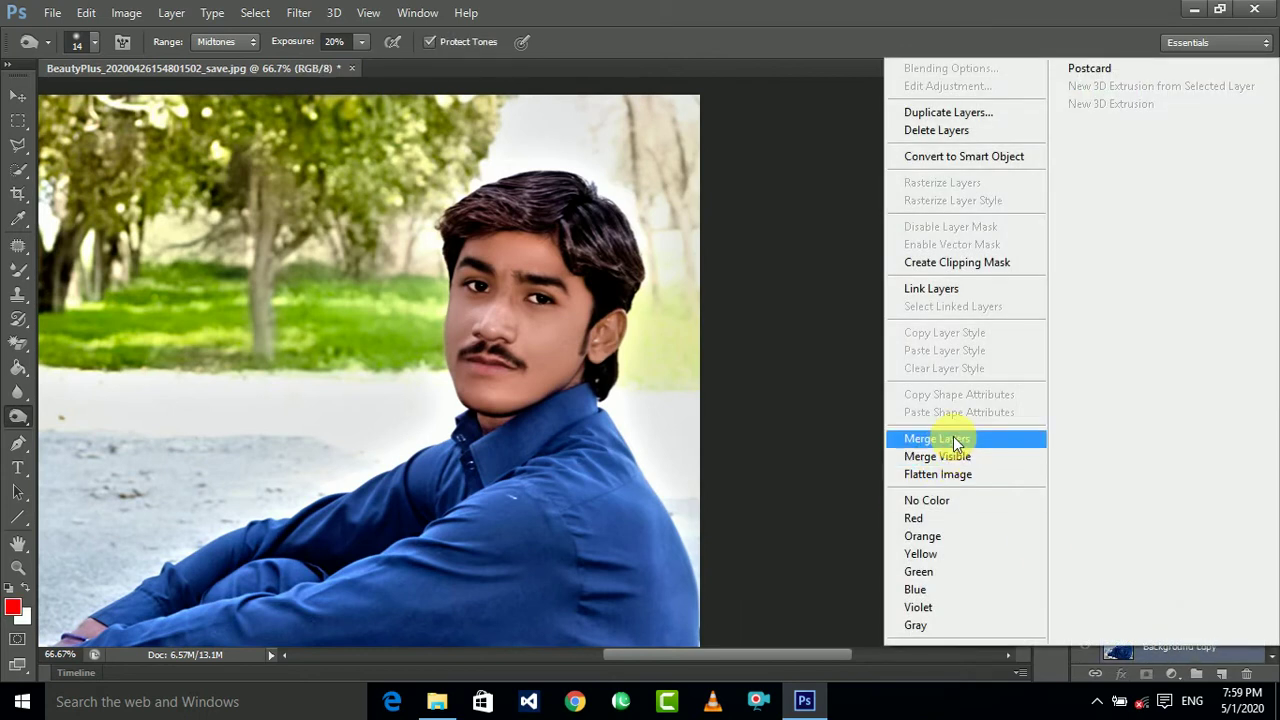
left_click(953, 438)
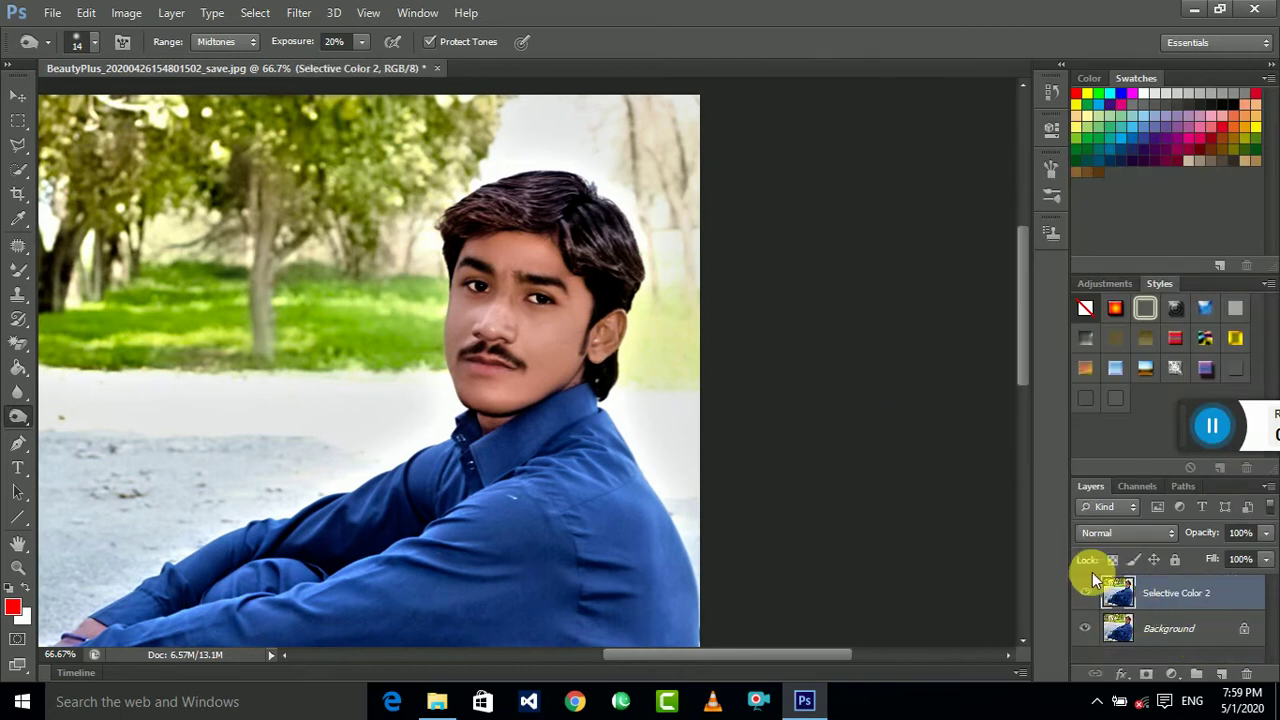
- Toggle the merged layer's visibility twice to compare, then zoom in on the mouth and mustache
left_click(1092, 594)
left_click(1092, 594)
left_click(1087, 594)
left_click(1087, 594)
key("ctrl+plus")
key("ctrl+plus")
key("ctrl+plus")
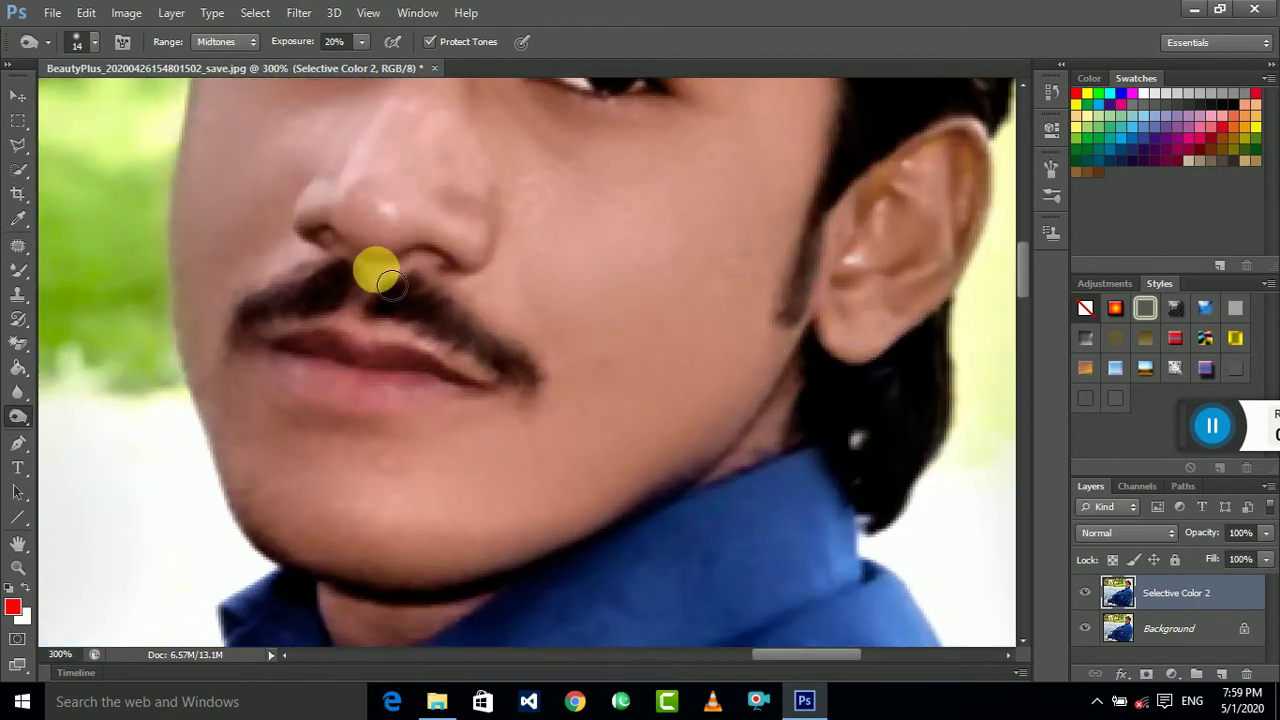
scroll(571, 300, "left", 2)
- Trace the lips with the Polygonal Lasso into a selection and add a new empty Layer 1
left_click(18, 145)
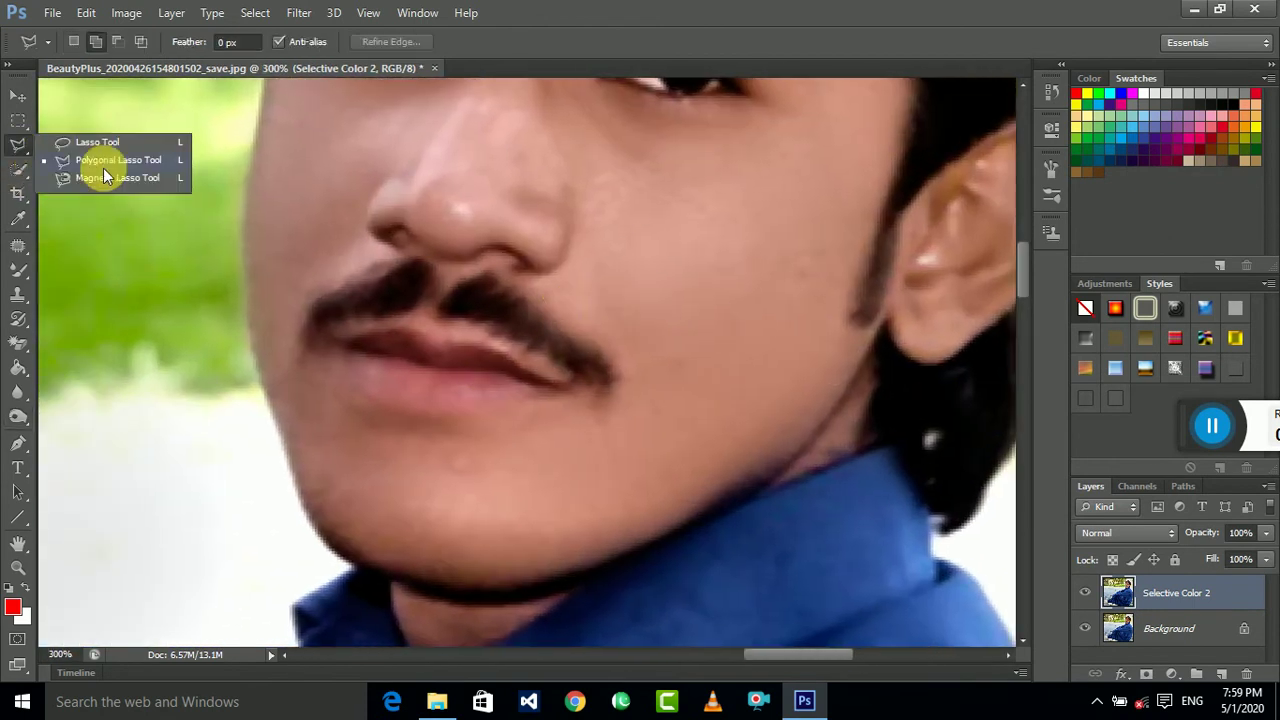
left_click(110, 160)
left_click(340, 345)
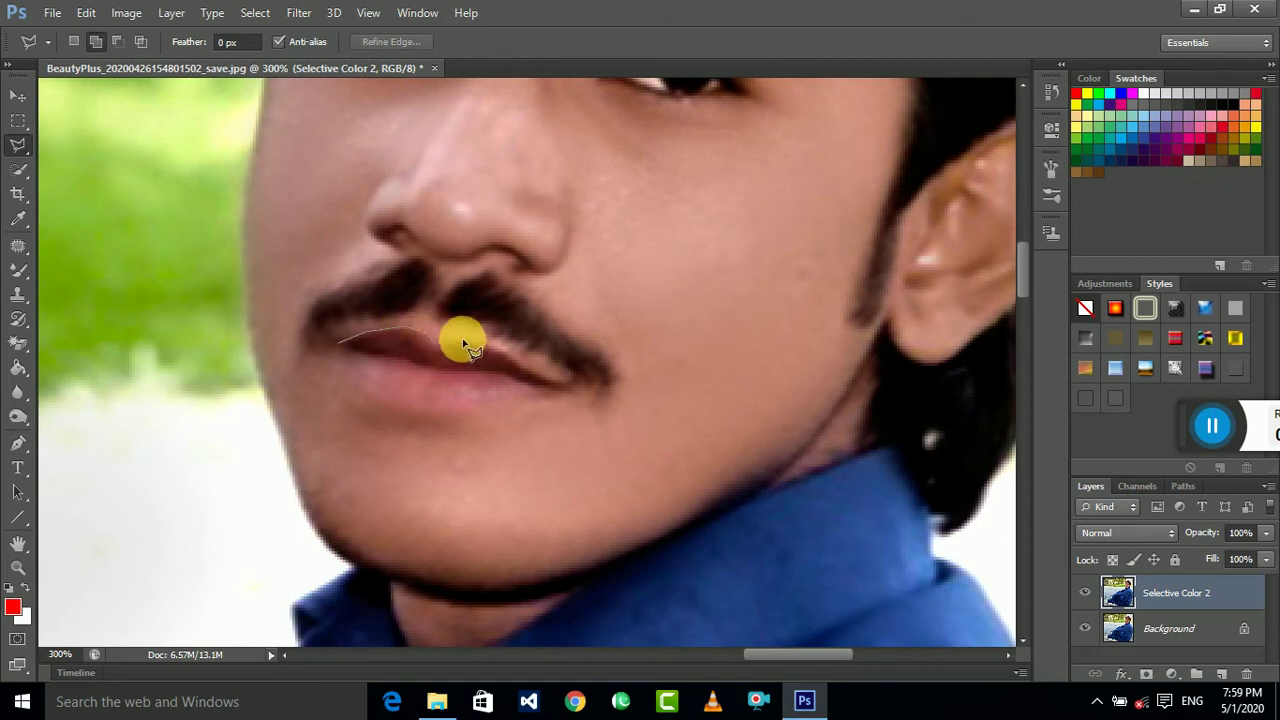
mouse_move(510, 362)
left_mouse_down()
mouse_move(549, 383)
mouse_move(526, 403)
mouse_move(563, 404)
mouse_move(506, 417)
mouse_move(543, 410)
mouse_move(388, 403)
mouse_move(336, 355)
mouse_move(357, 340)
left_mouse_up()
key("ctrl+1")
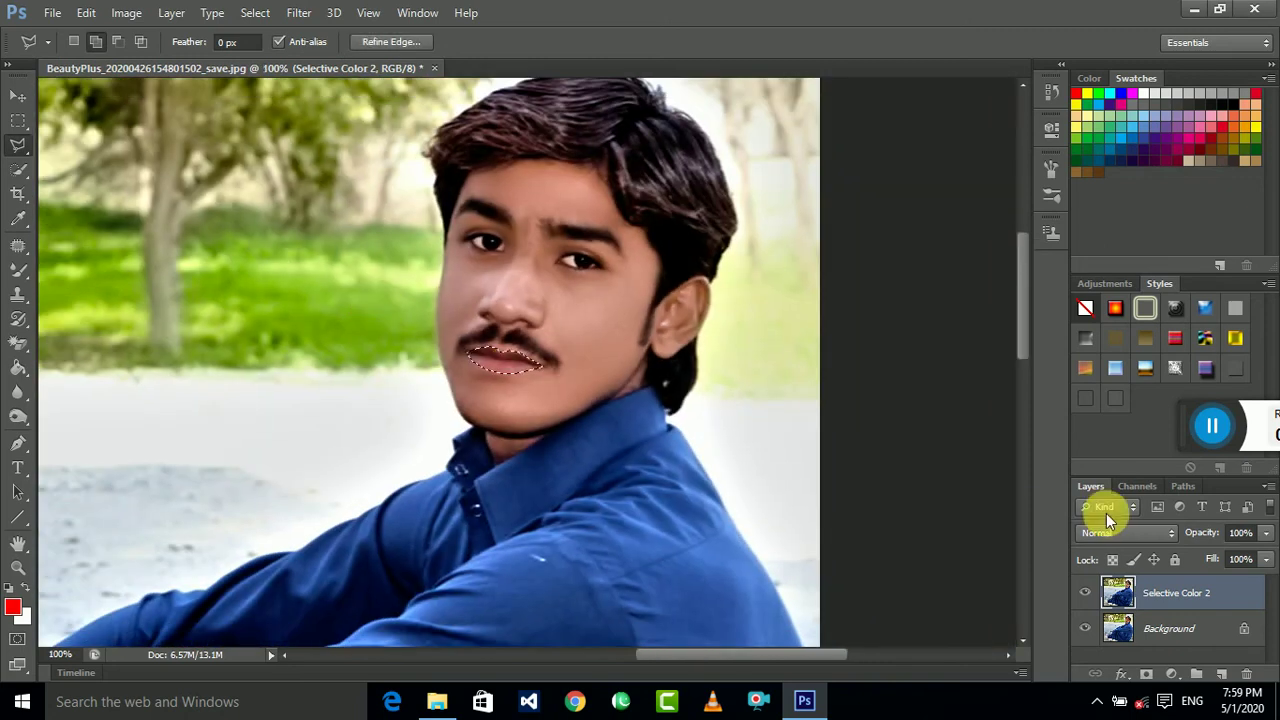
key("ctrl+j")
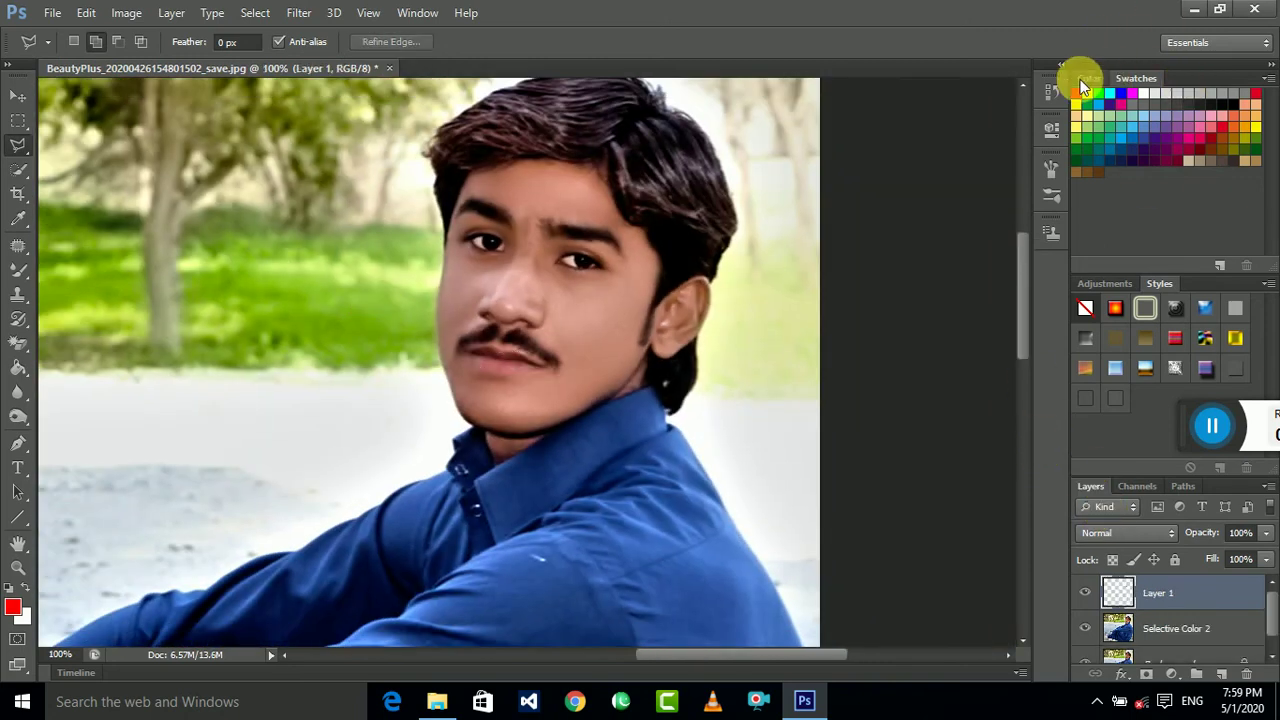
- Fill the lip selection with red using the Paint Bucket Tool and zoom to 200%
left_click(18, 367)
left_click(512, 362)
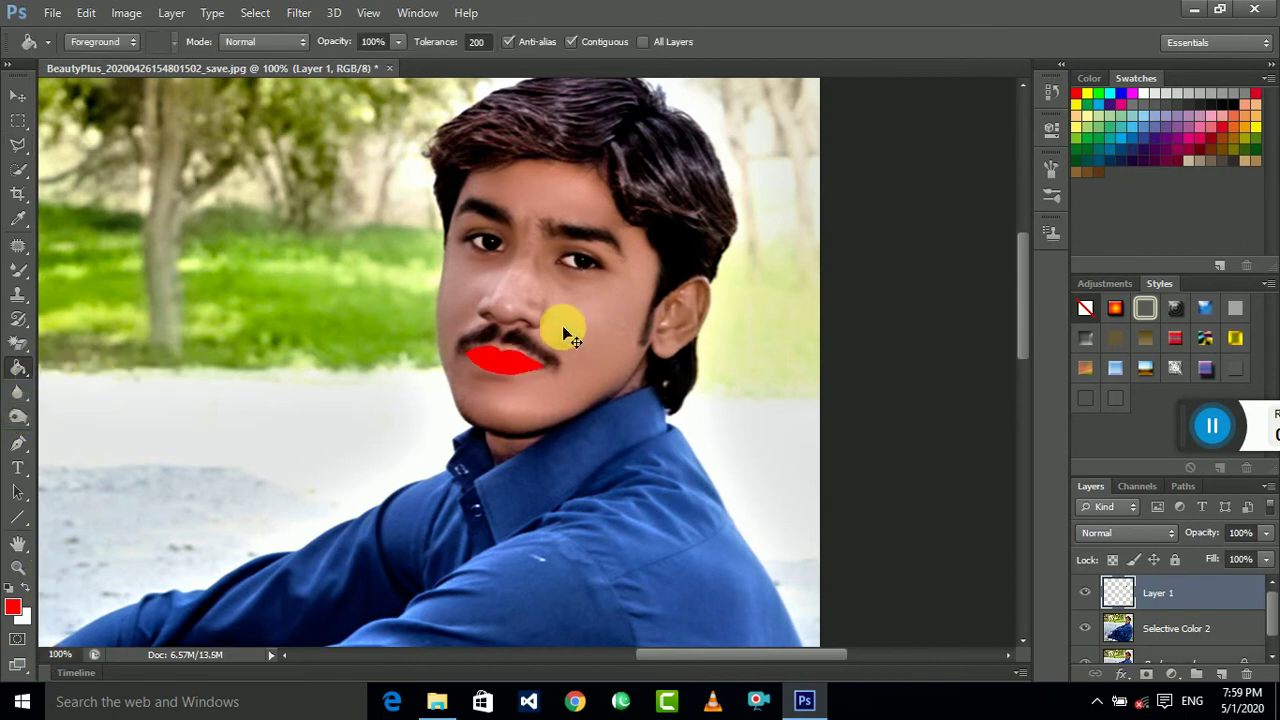
key("ctrl+plus")
- Set Layer 1 to Soft Light blend mode at 53% opacity
left_click(1120, 533)
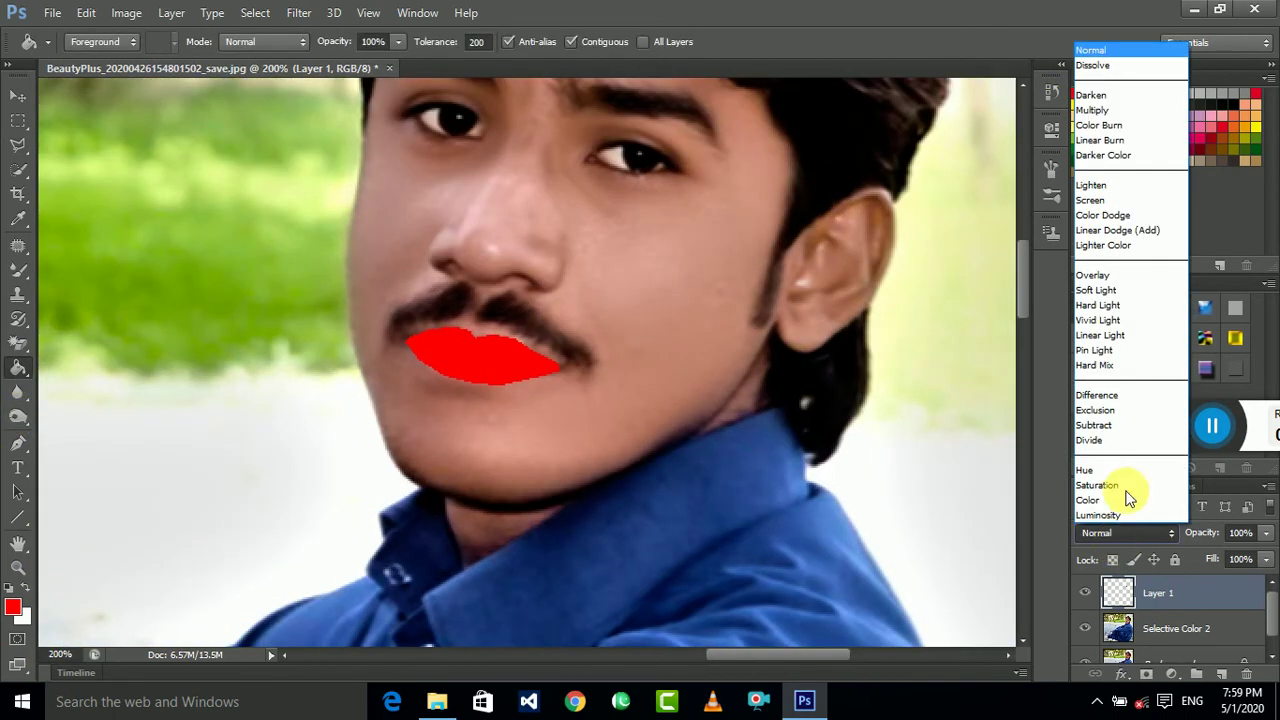
left_click(1118, 291)
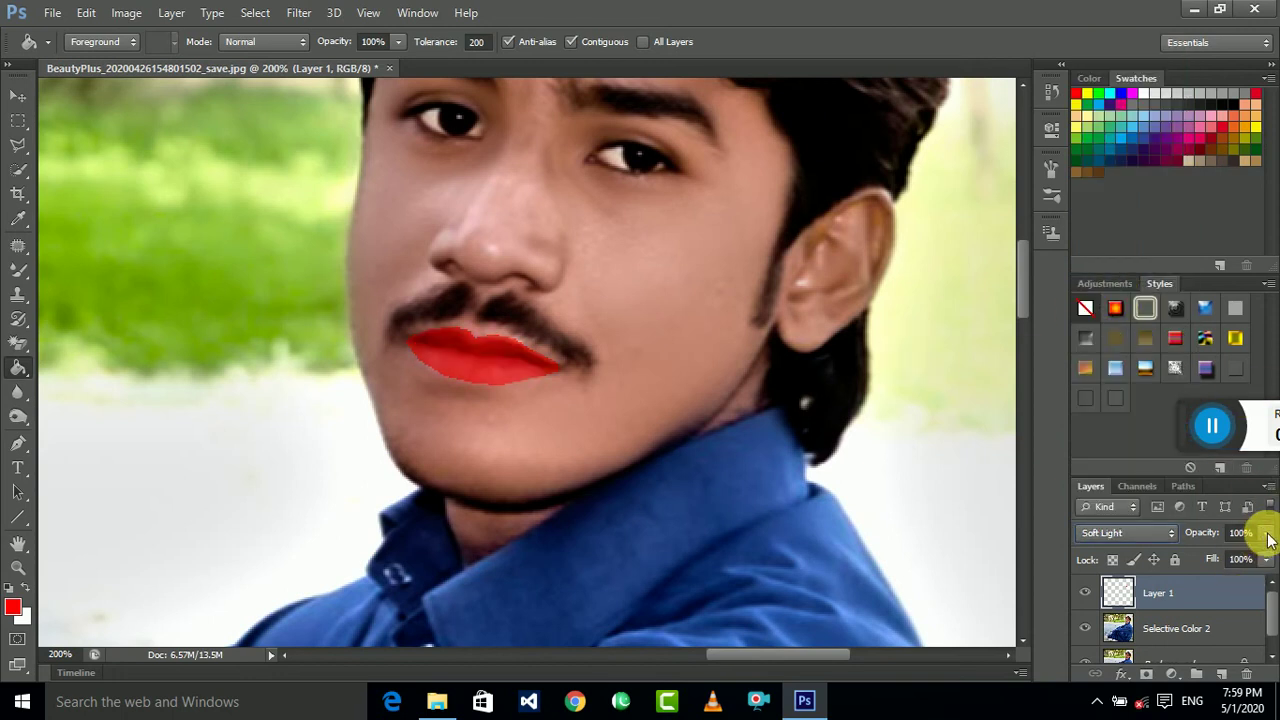
left_click_drag(1267, 540, 1236, 560)
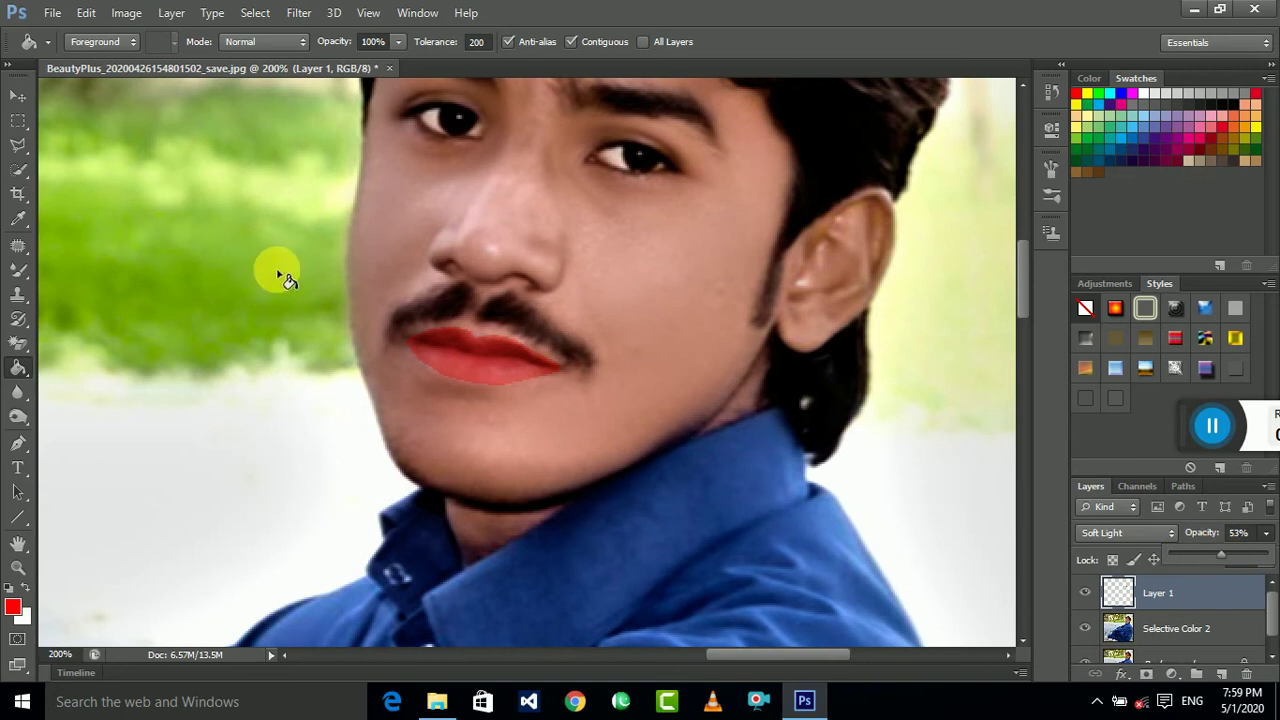
key("ctrl+plus")
key("ctrl+plus")
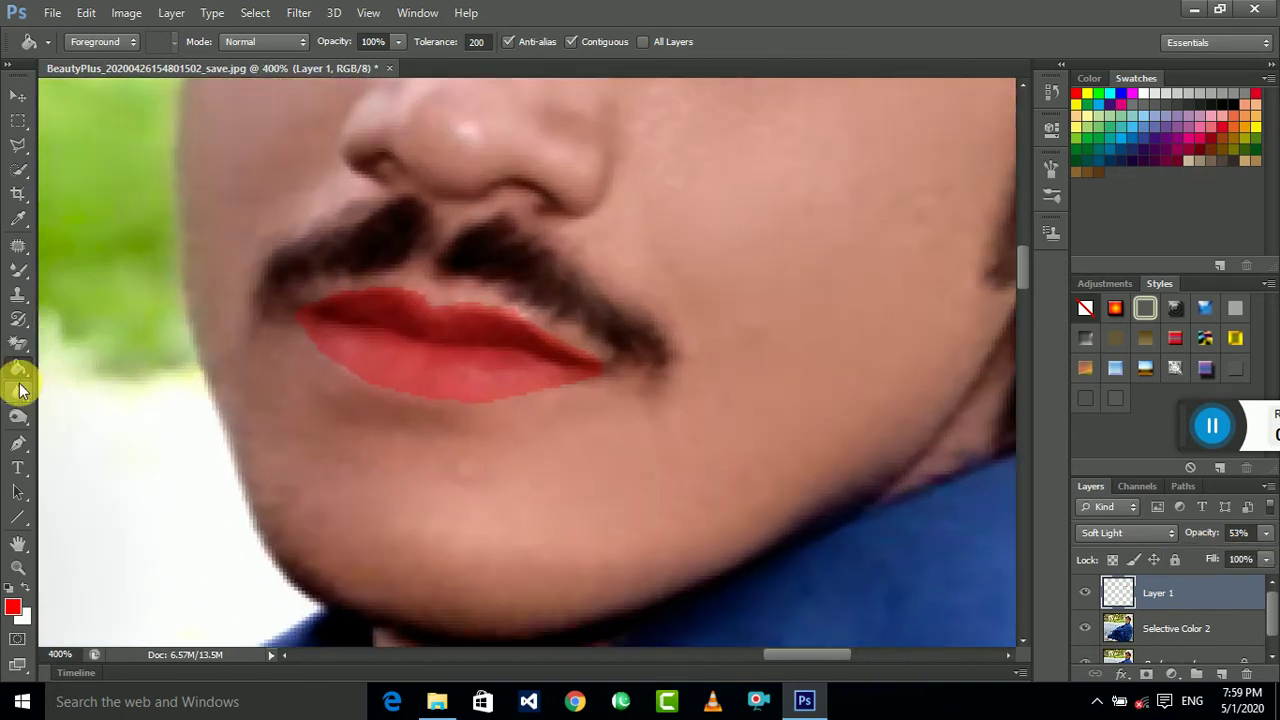
- Soften the lower lip edge with an 8 px Blur brush, then the mustache edge at 6 px
right_click(20, 390)
left_click(90, 400)
left_click(77, 42)
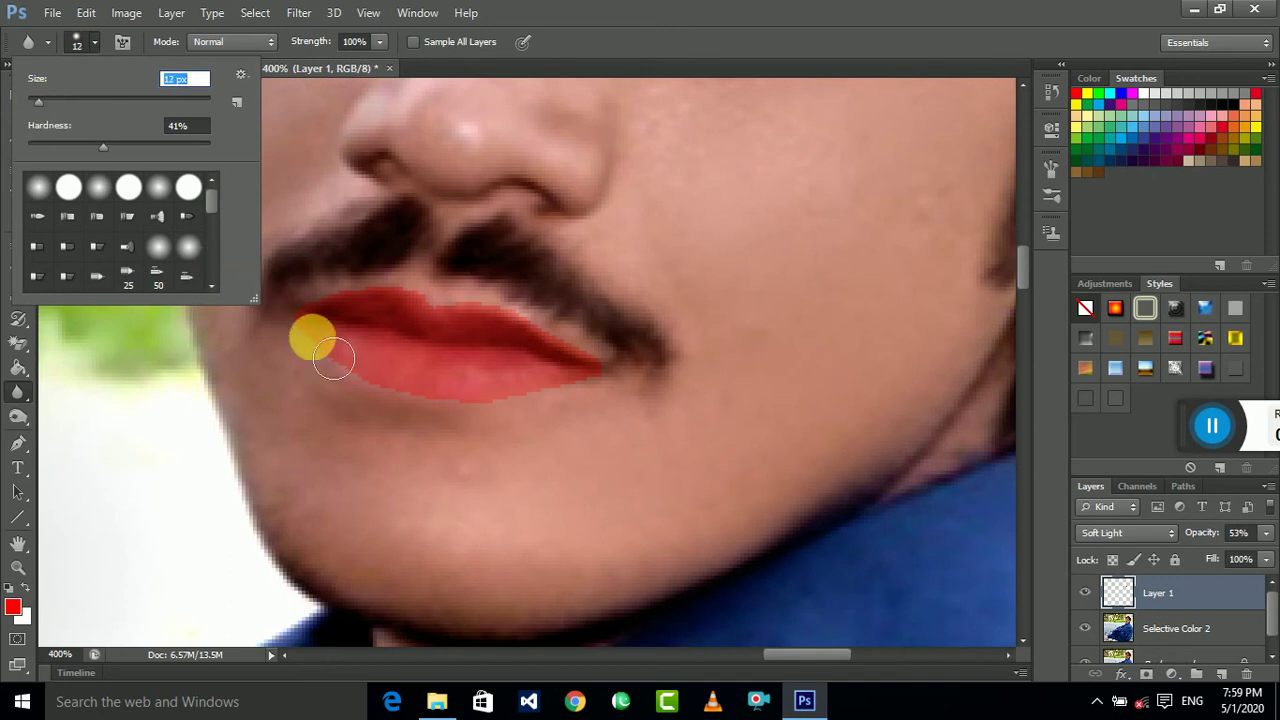
left_click_drag(38, 109, 34, 109)
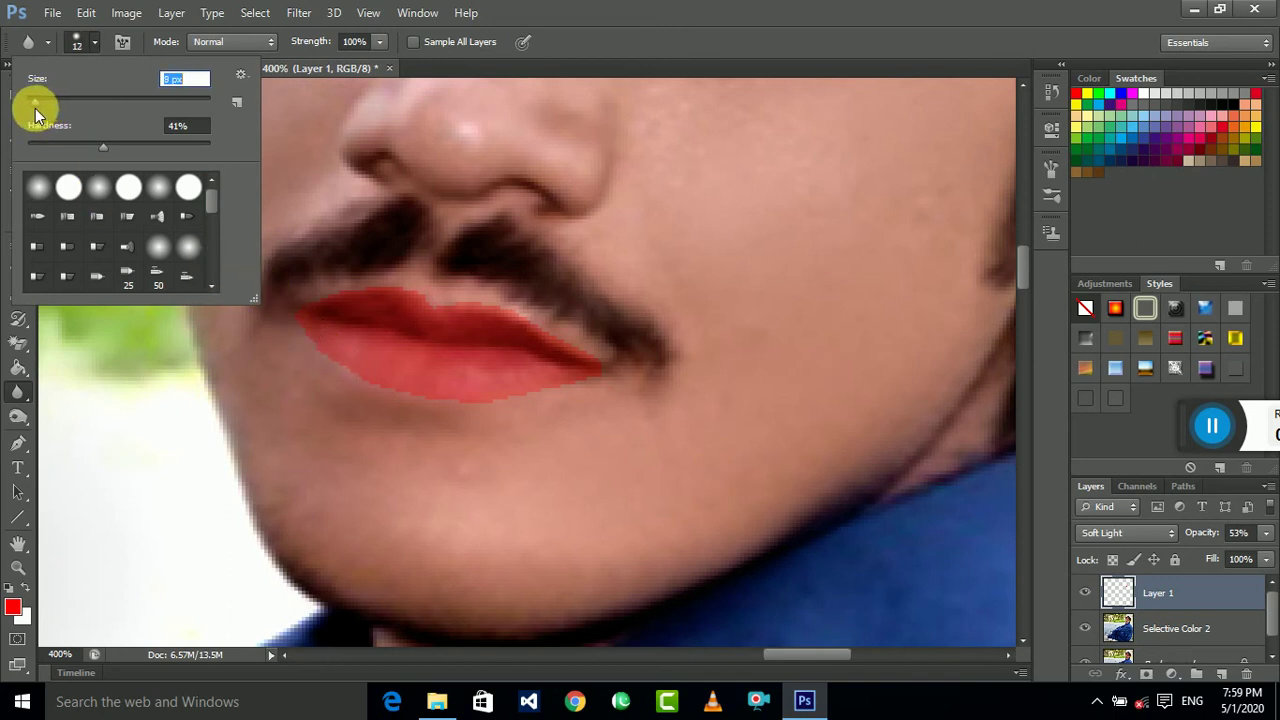
mouse_move(333, 349)
left_mouse_down()
mouse_move(517, 403)
mouse_move(572, 387)
mouse_move(452, 403)
mouse_move(361, 382)
mouse_move(324, 342)
mouse_move(397, 312)
mouse_move(563, 343)
mouse_move(586, 360)
left_mouse_up()
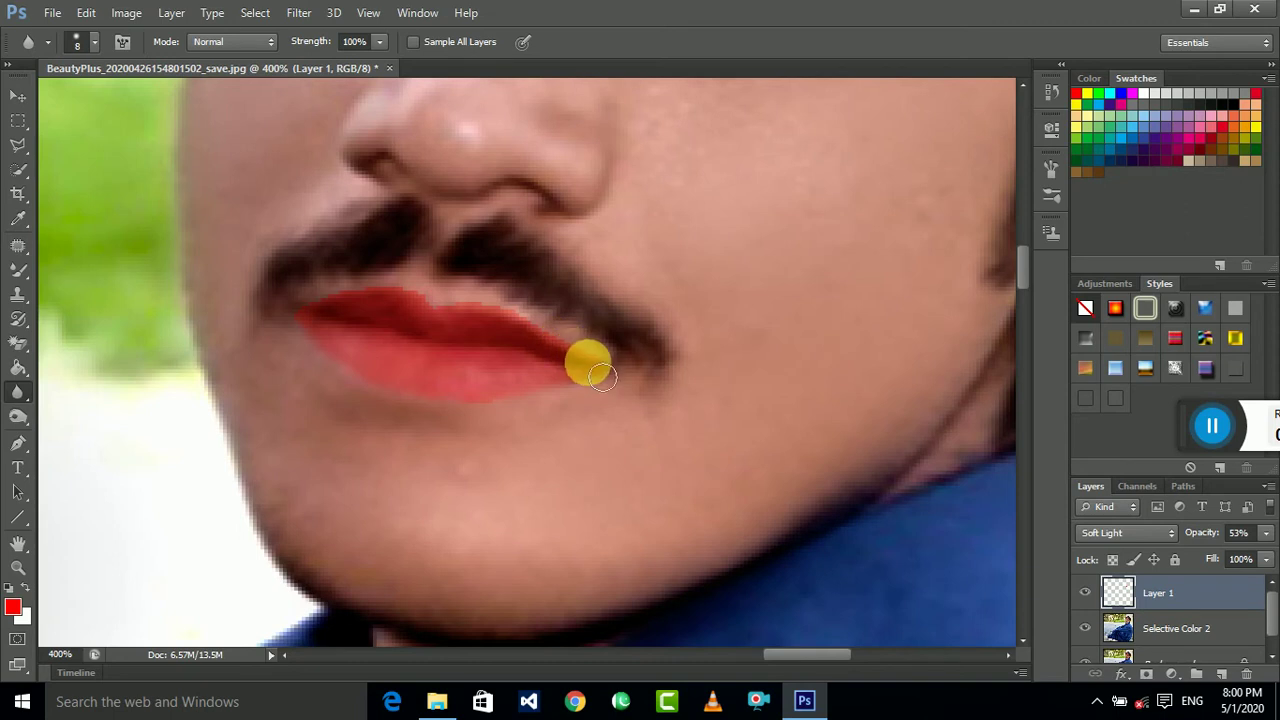
left_click(97, 41)
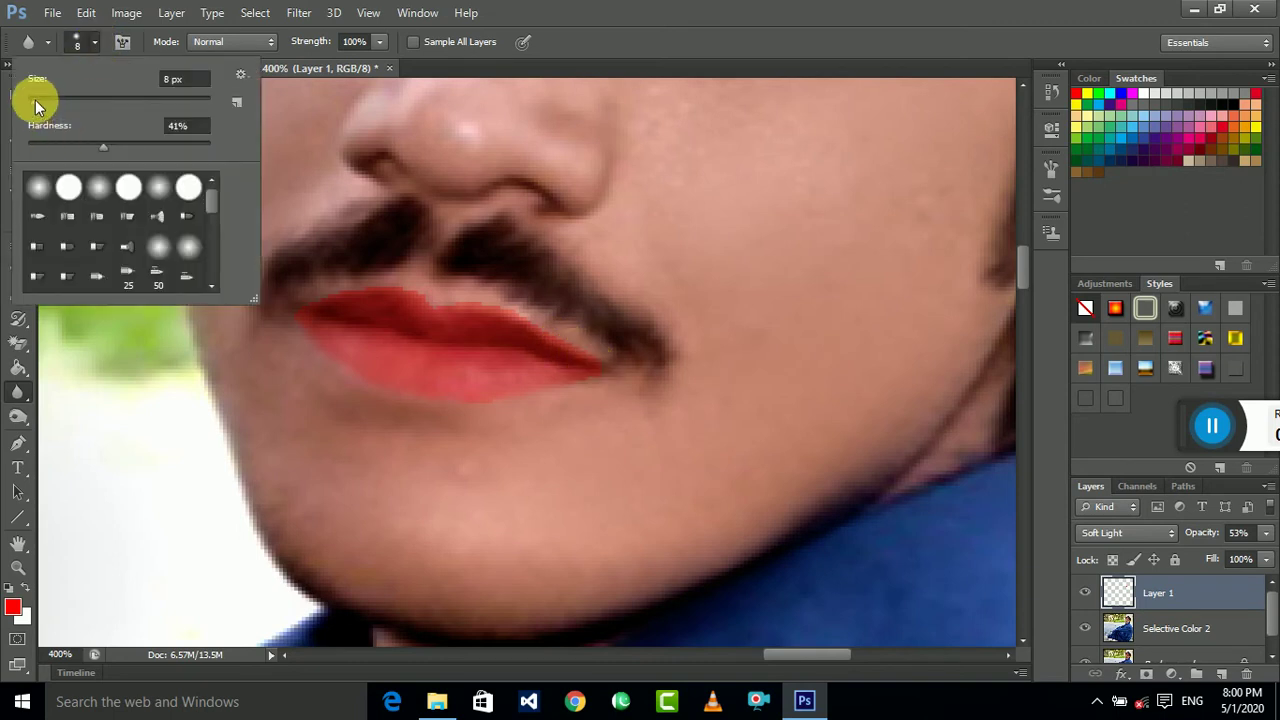
left_click_drag(35, 100, 33, 99)
left_click(590, 362)
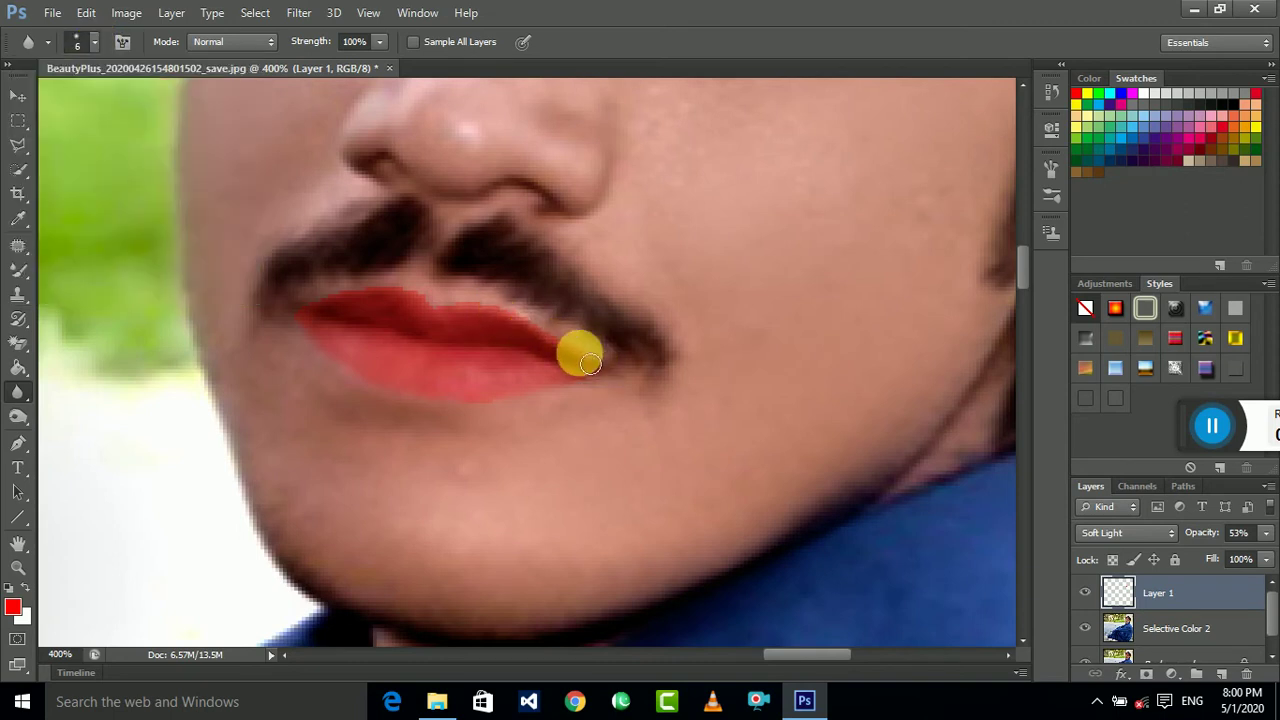
mouse_move(590, 362)
left_mouse_down()
mouse_move(516, 320)
mouse_move(313, 314)
mouse_move(665, 262)
mouse_move(548, 371)
left_mouse_up()
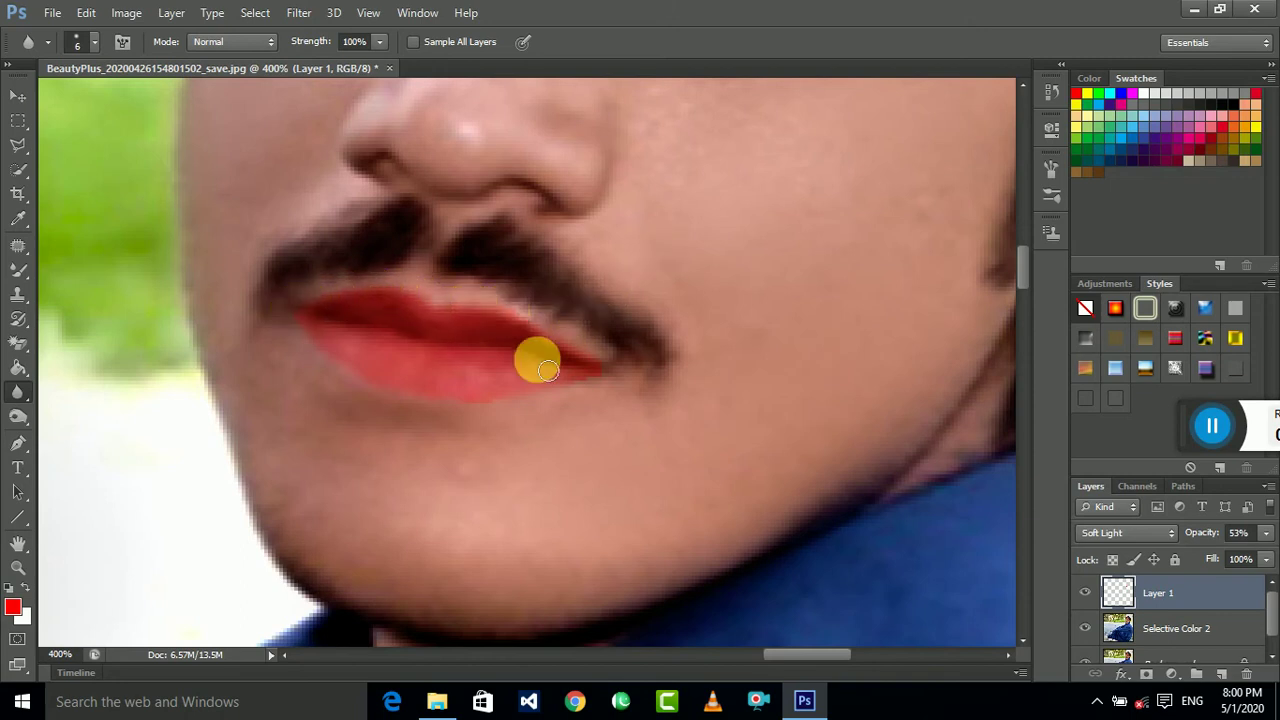
- Keep the lip layer at 53% opacity and zoom out to see more of the photo
scroll(536, 352, "down", 2)
scroll(536, 352, "down", 2)
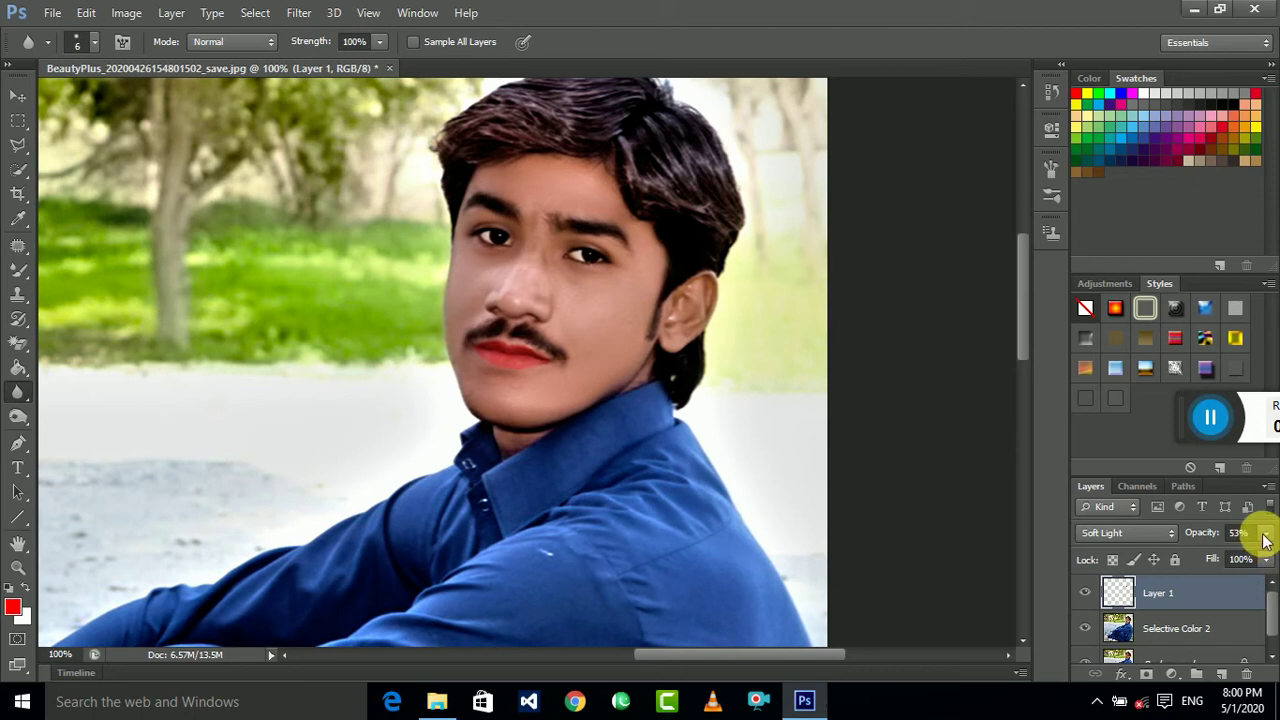
left_click(1263, 537)
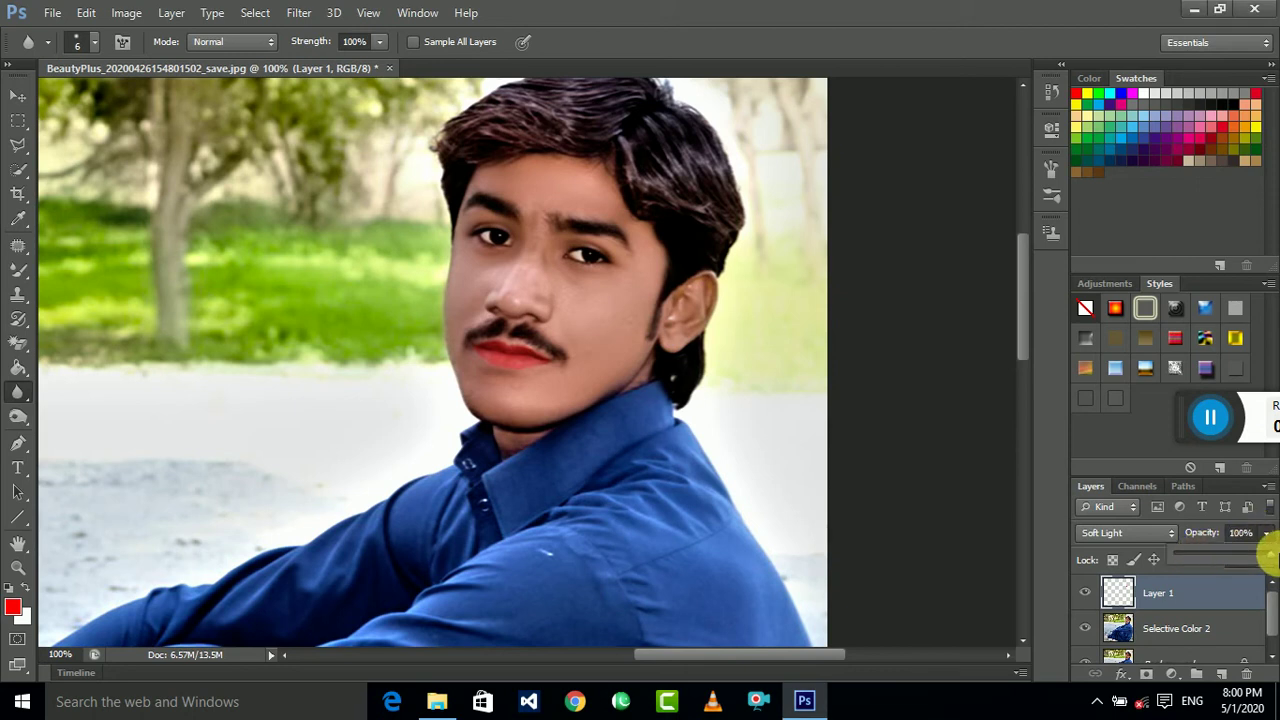
left_click_drag(1270, 558, 1230, 560)
left_click(883, 376)
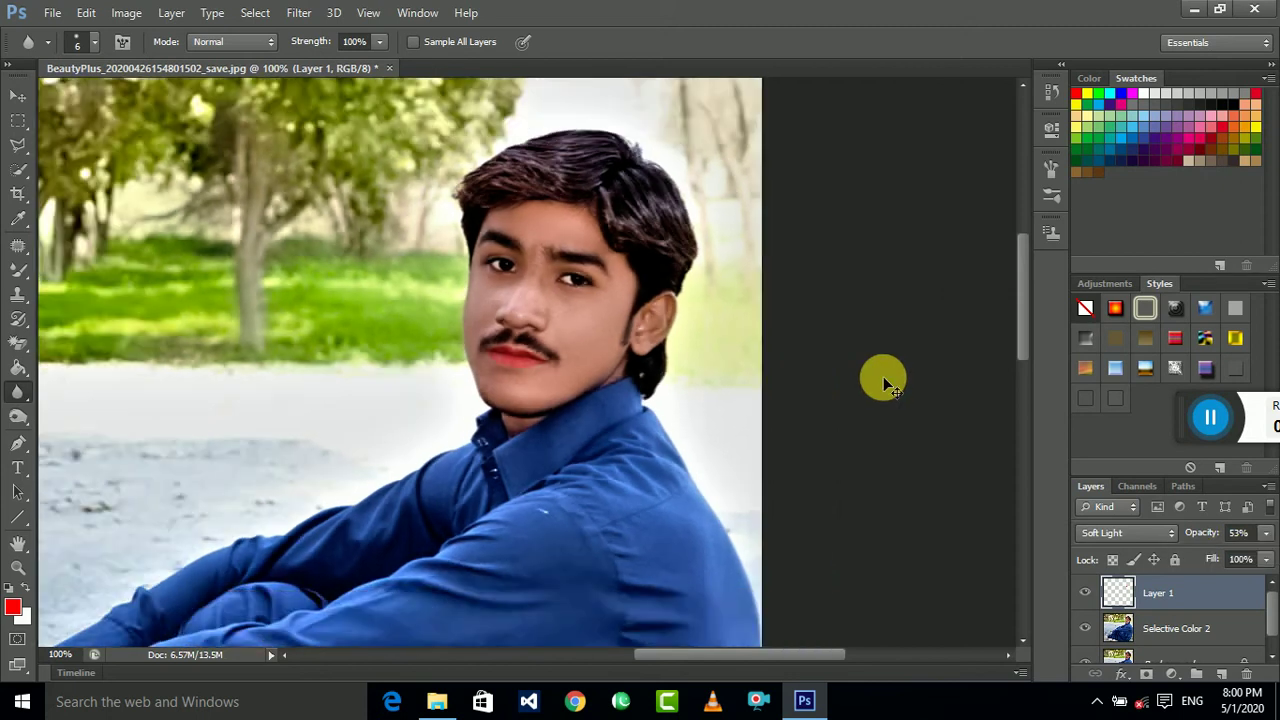
key("ctrl+minus")
key("ctrl+minus")
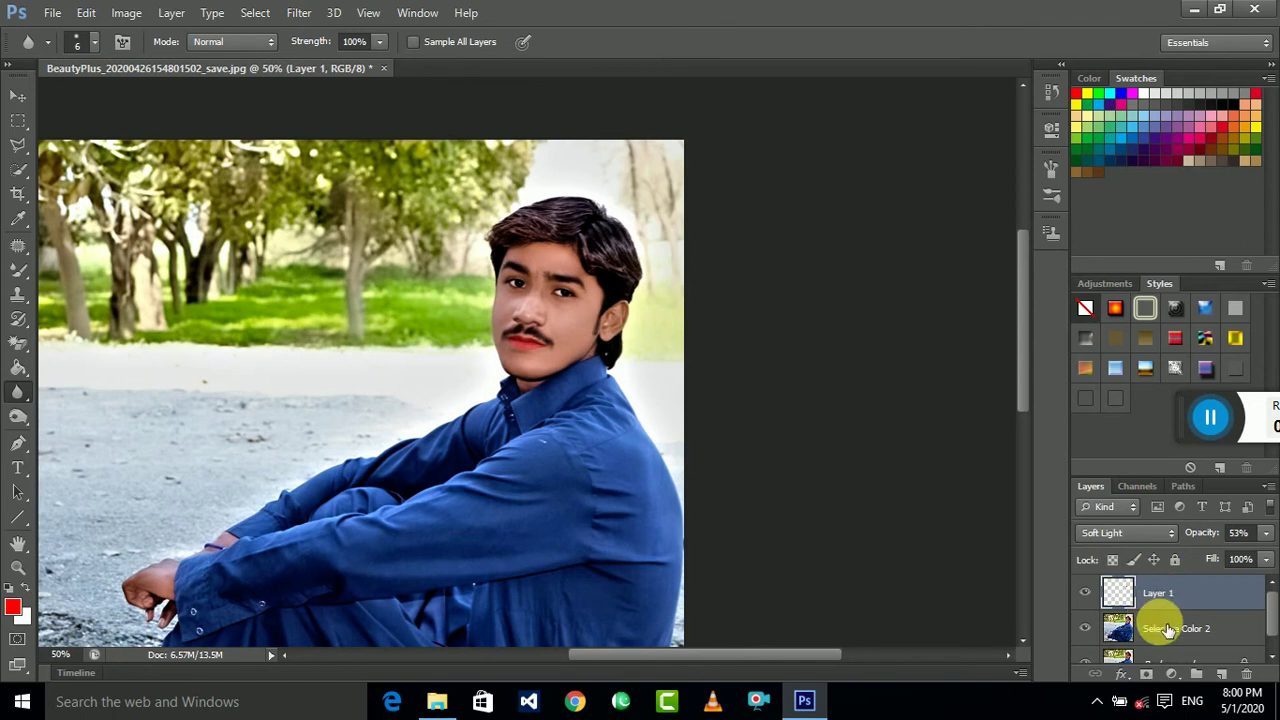
- Merge Selective Color 2 with the lip Layer 1, then zoom out to 33.3% to fit the photo
left_click(1167, 628, "shift")
right_click(1167, 628)
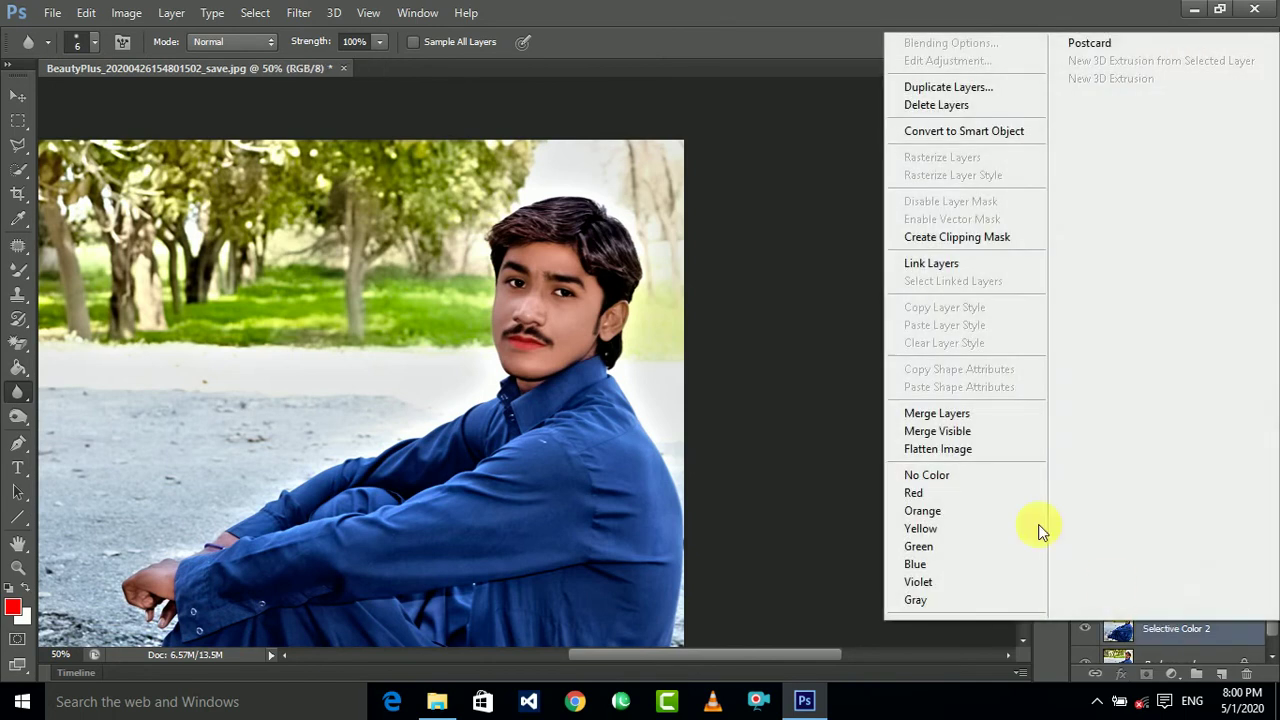
left_click(968, 413)
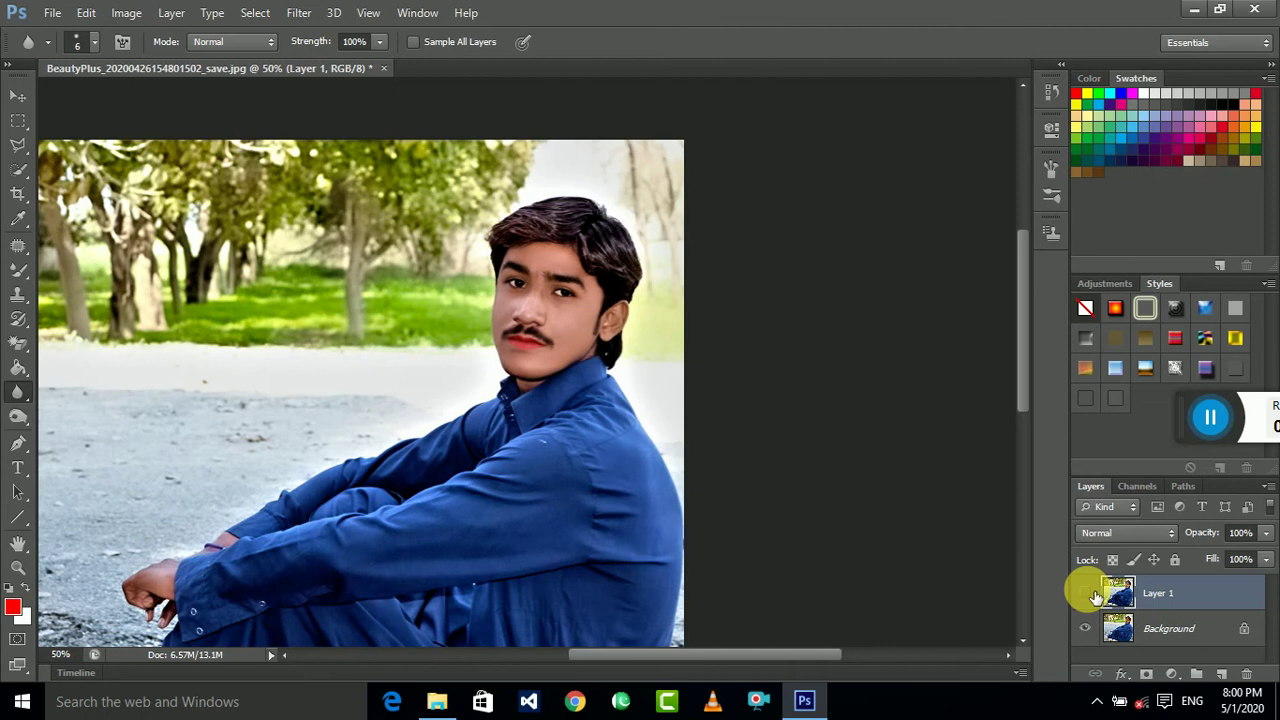
mouse_move(580, 455)
left_mouse_down()
mouse_move(700, 357)
mouse_move(719, 364)
left_mouse_up()
key("ctrl+minus")
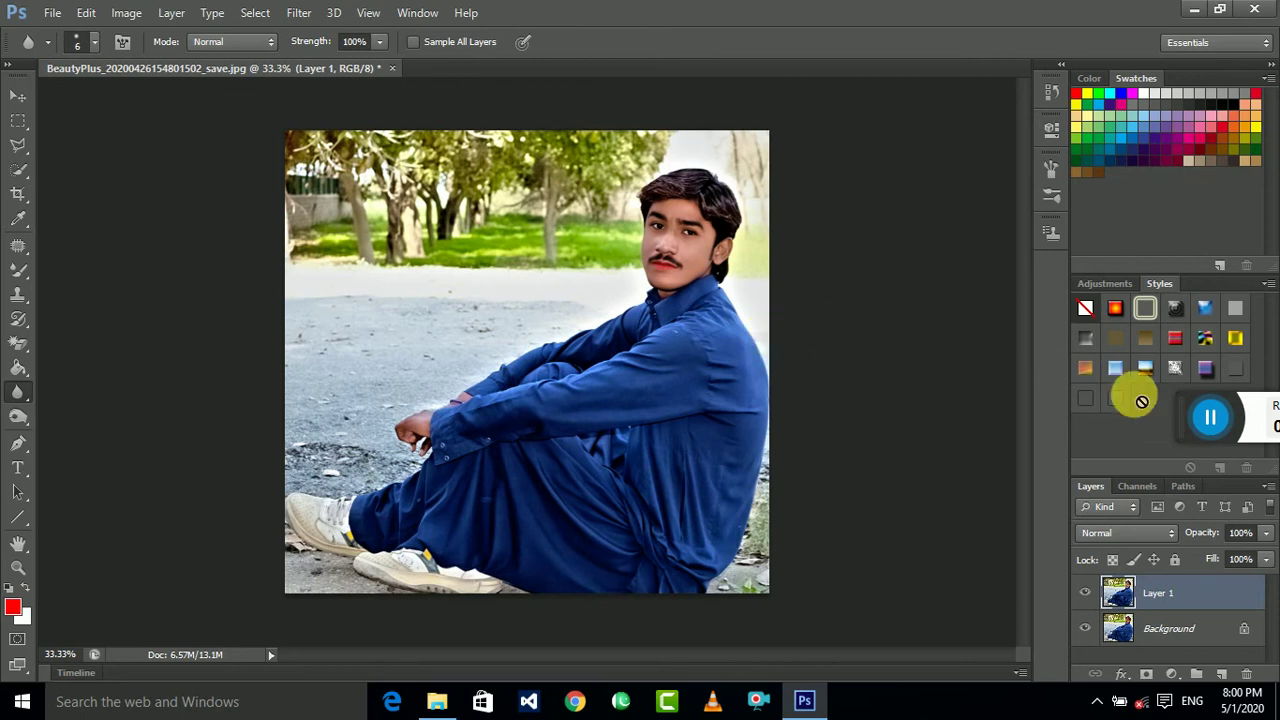
- Trace a Polygonal Lasso selection around the seated man
left_click_drag(24, 146, 96, 153)
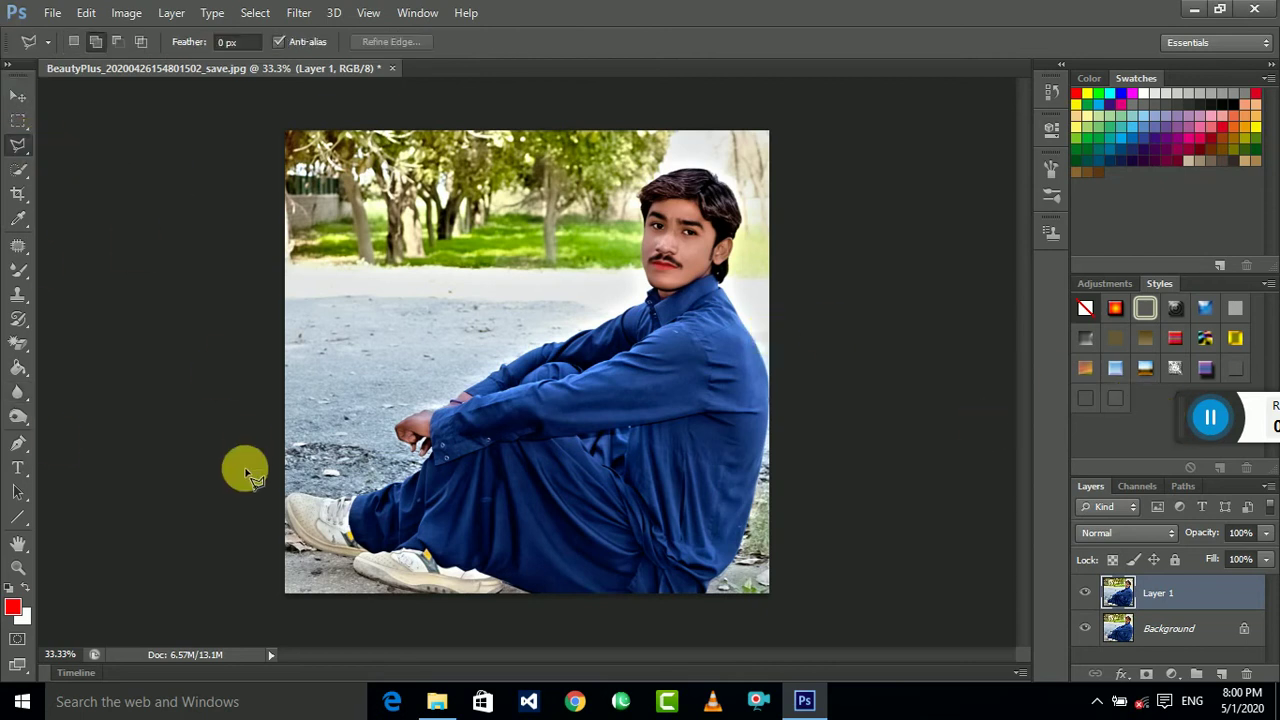
left_click(260, 503)
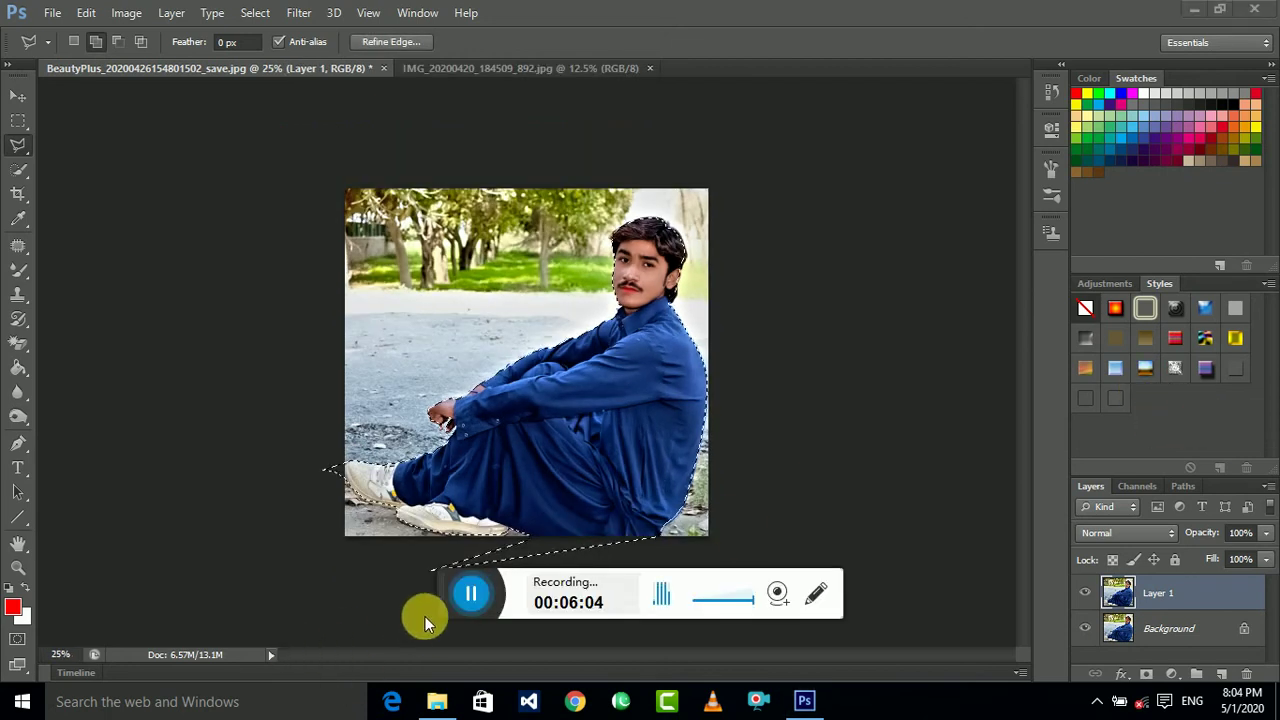
left_click_drag(437, 597, 1180, 425)
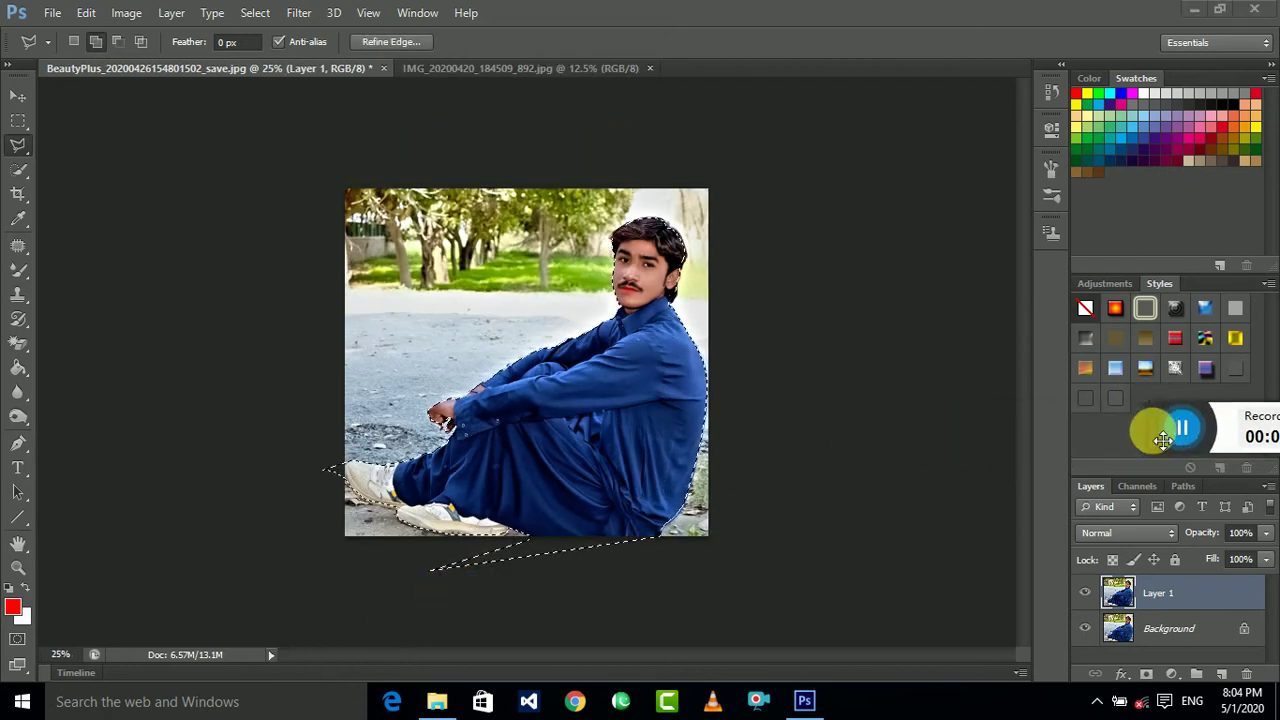
left_click(17, 97)
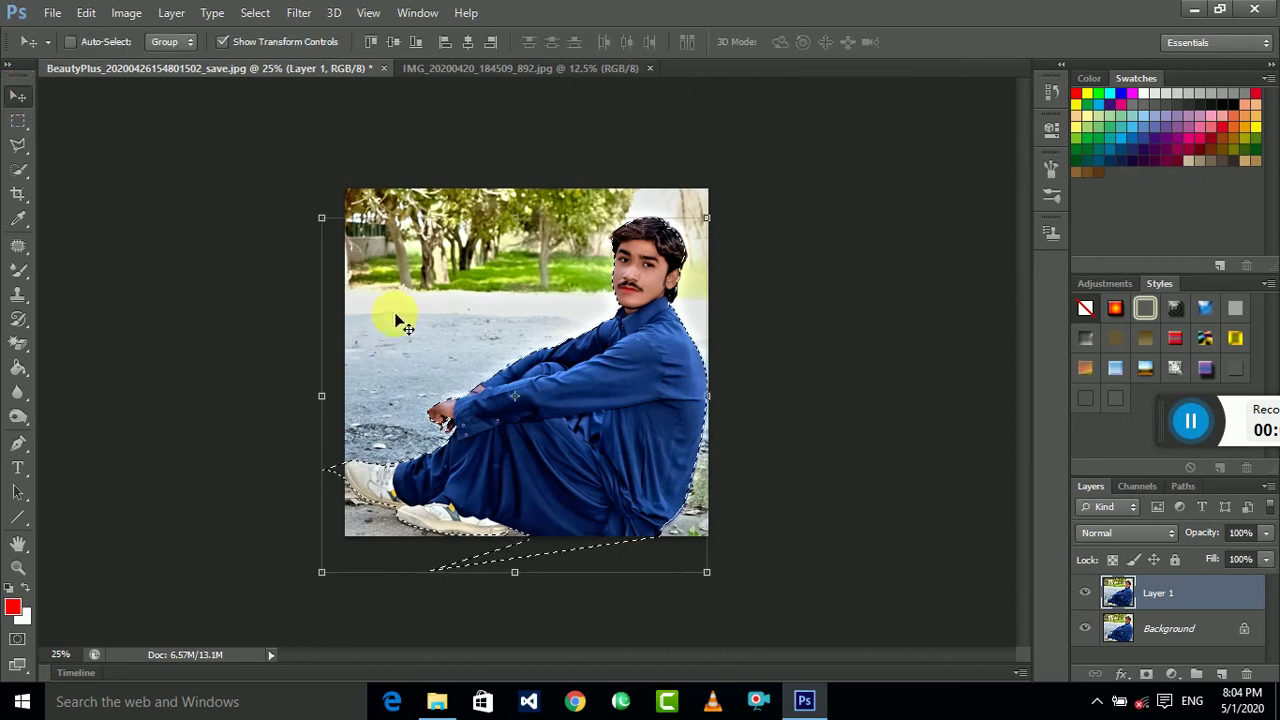
right_click(581, 405)
left_click(573, 357)
- Invert the selection and fill the surroundings on the Background layer with white
right_click(17, 122)
left_click(71, 119)
right_click(543, 443)
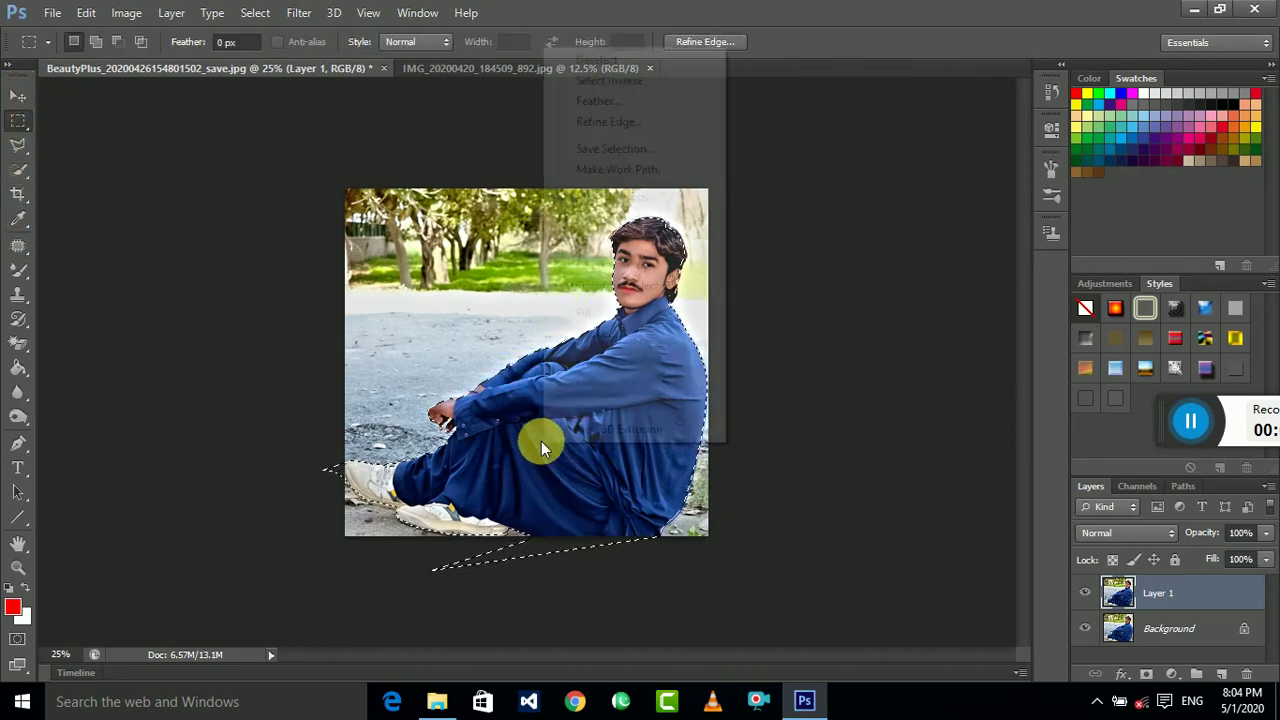
left_click(630, 81)
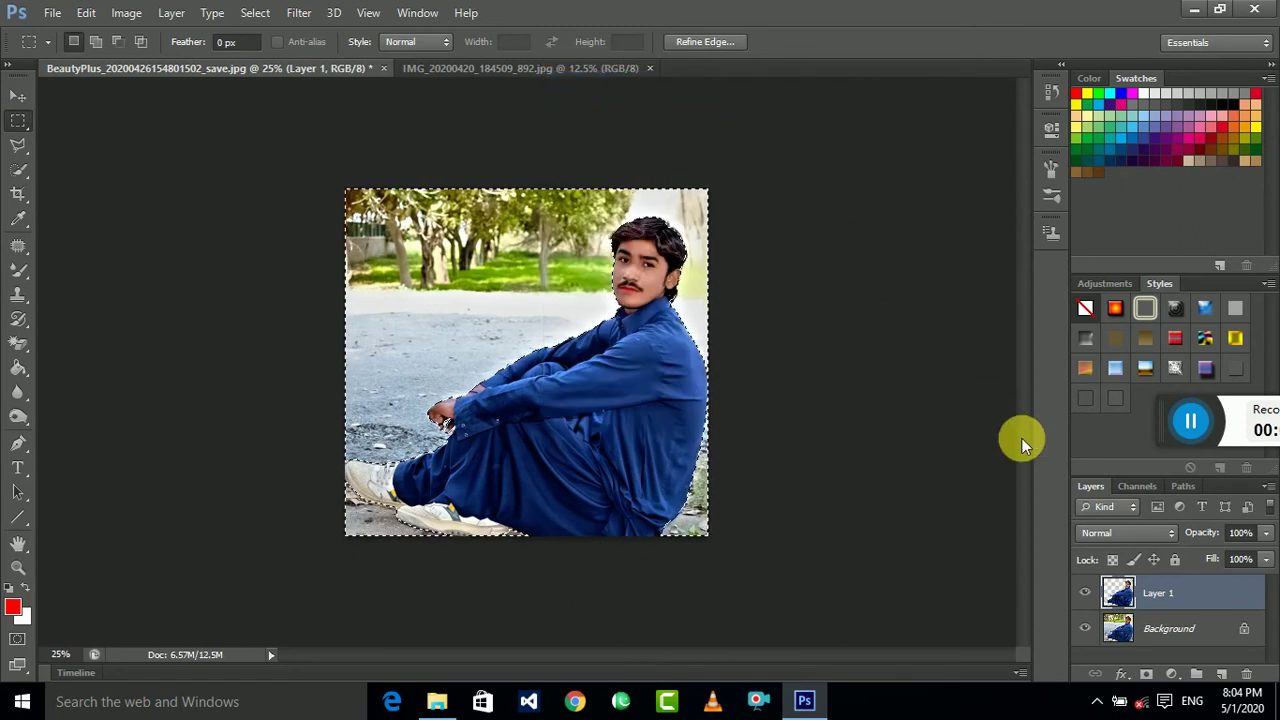
left_click(1138, 636)
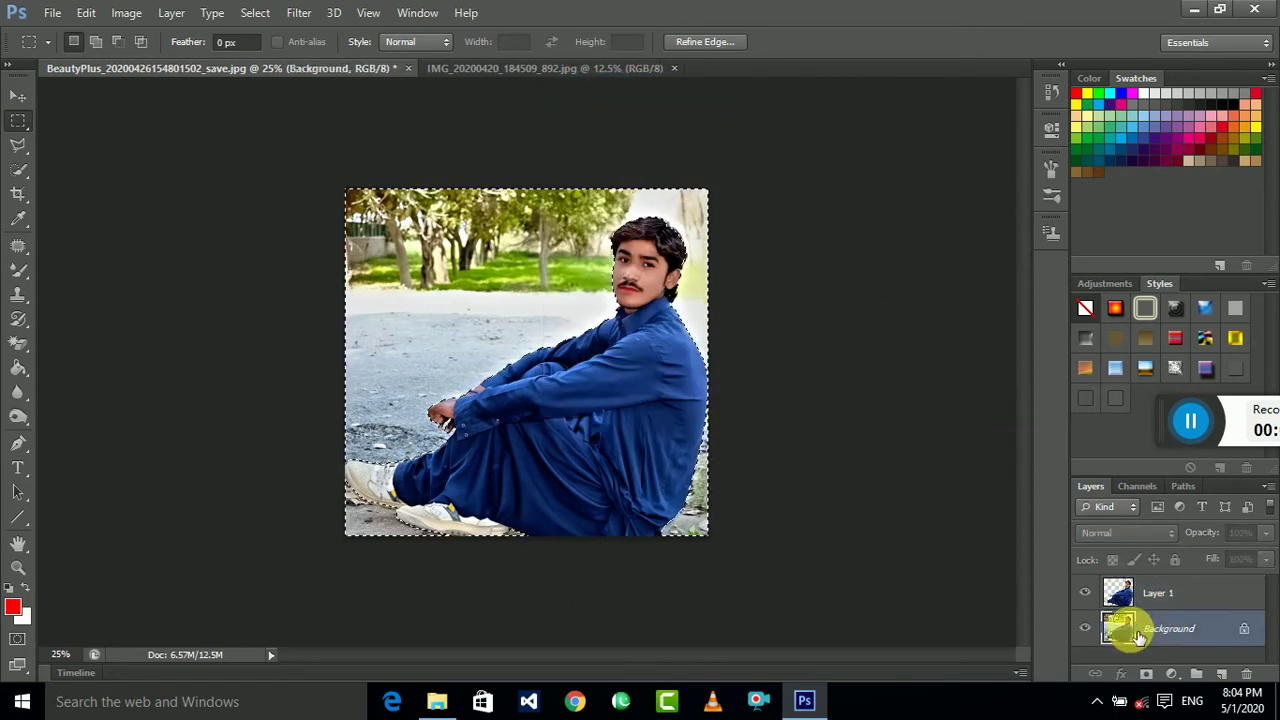
key("shift+F5")
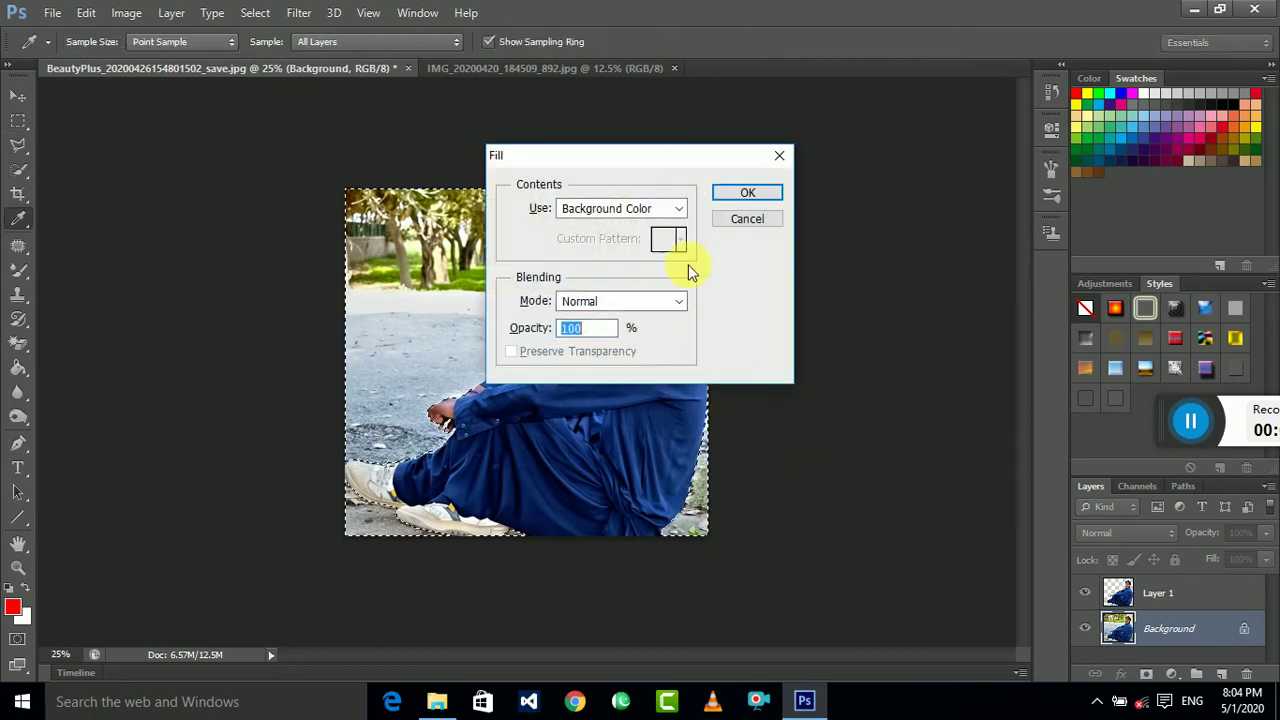
left_click(745, 193)
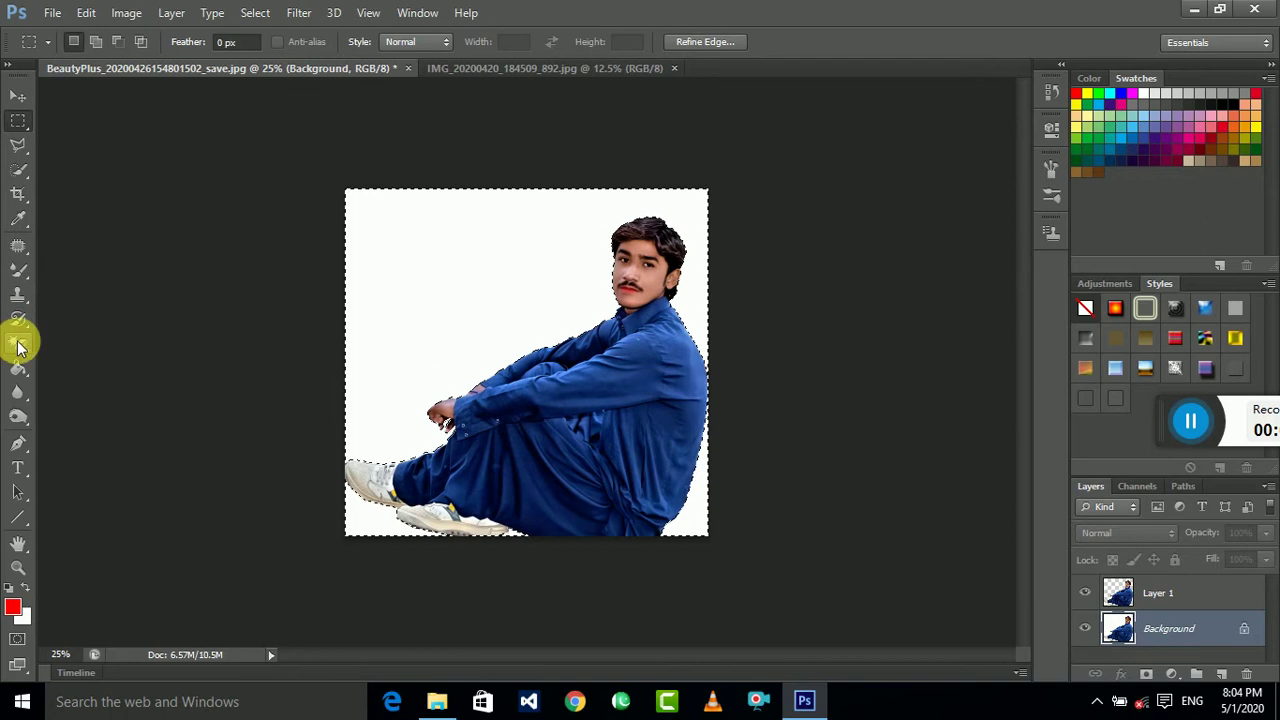
- Erase the white surroundings to transparency with the Magic Eraser, including leftovers near the shoes and corner
right_click(18, 345)
left_click(63, 372)
left_click(418, 302)
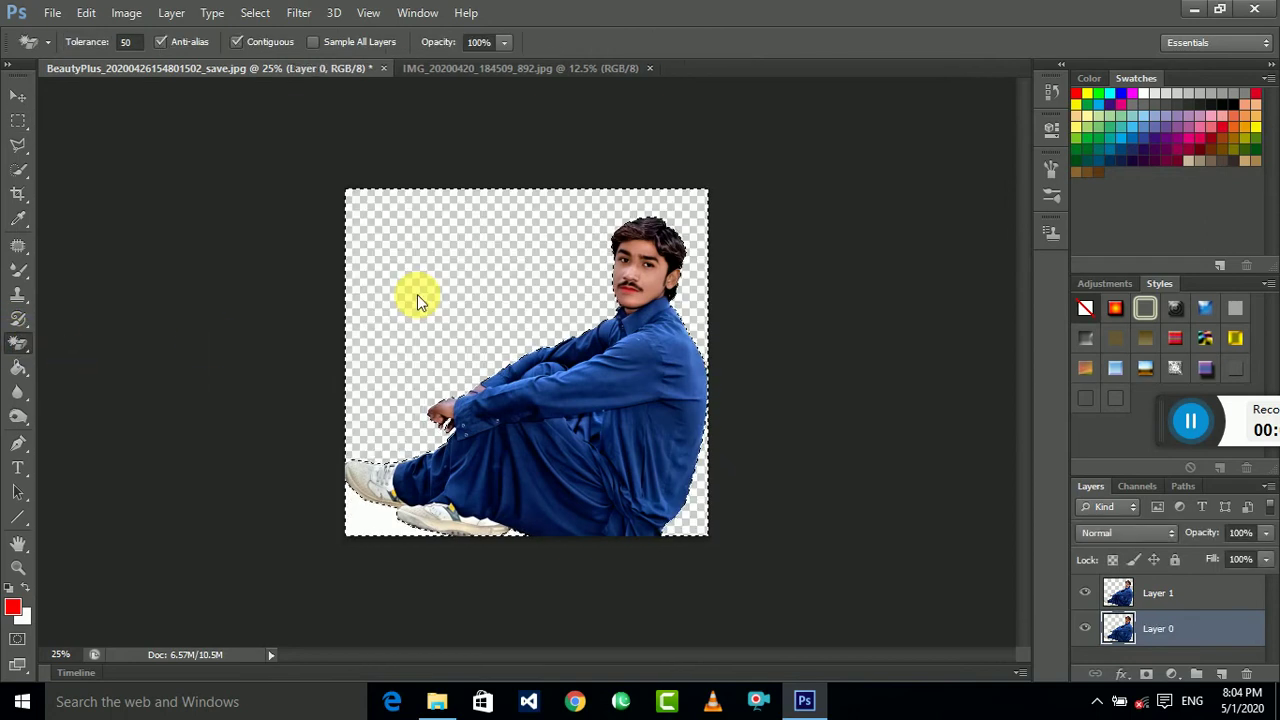
left_click(357, 508)
left_click(703, 537)
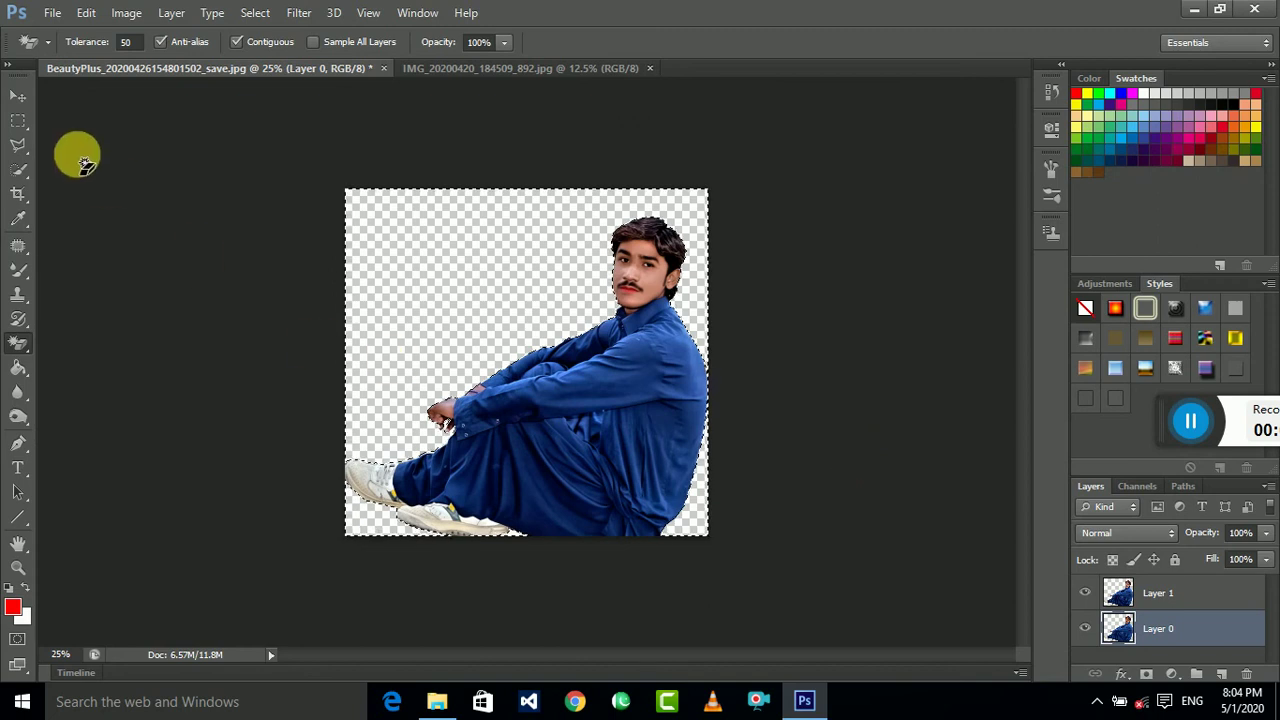
left_click(18, 95)
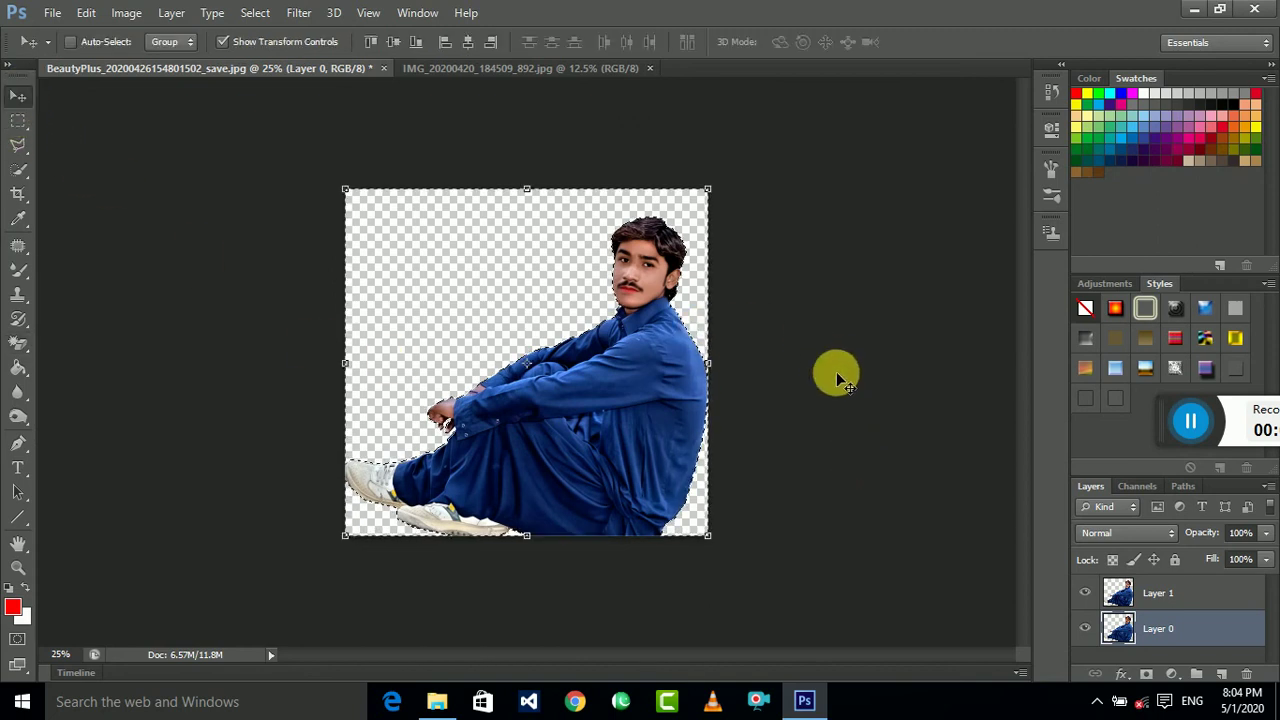
- Check the cutout, then try pasting the tree photo in and undo it
left_click(1085, 593)
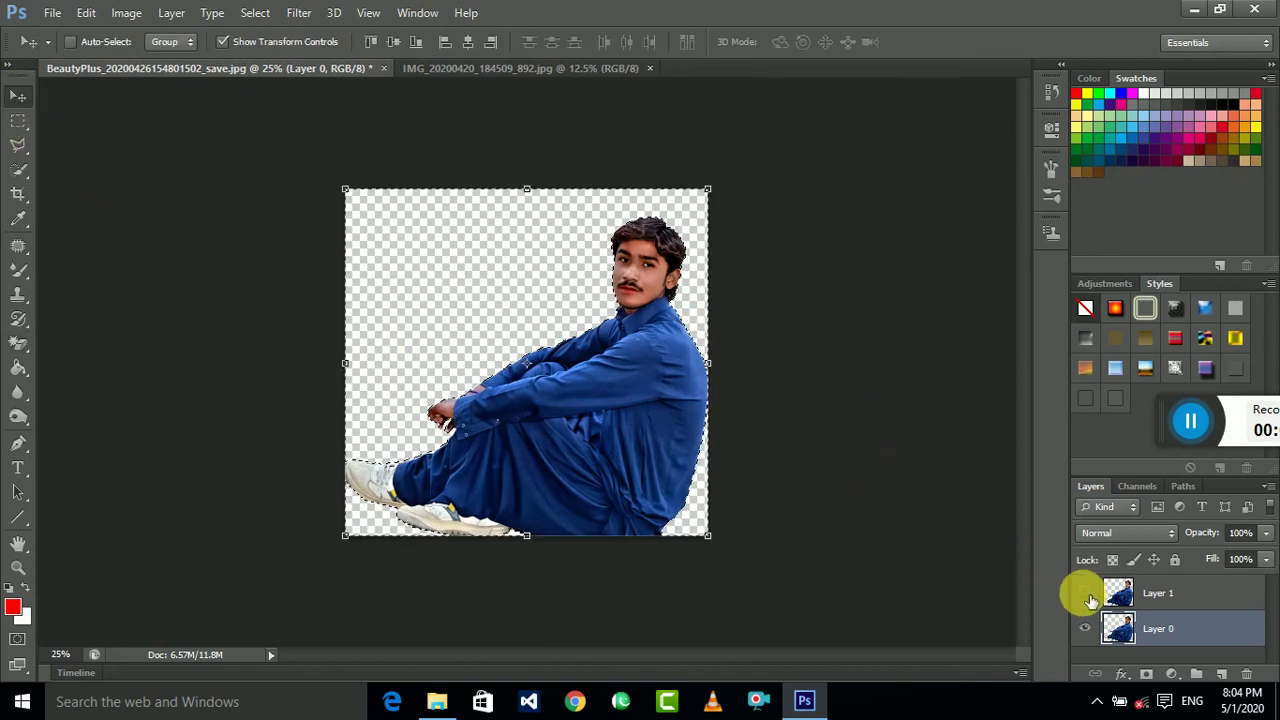
left_click(573, 68)
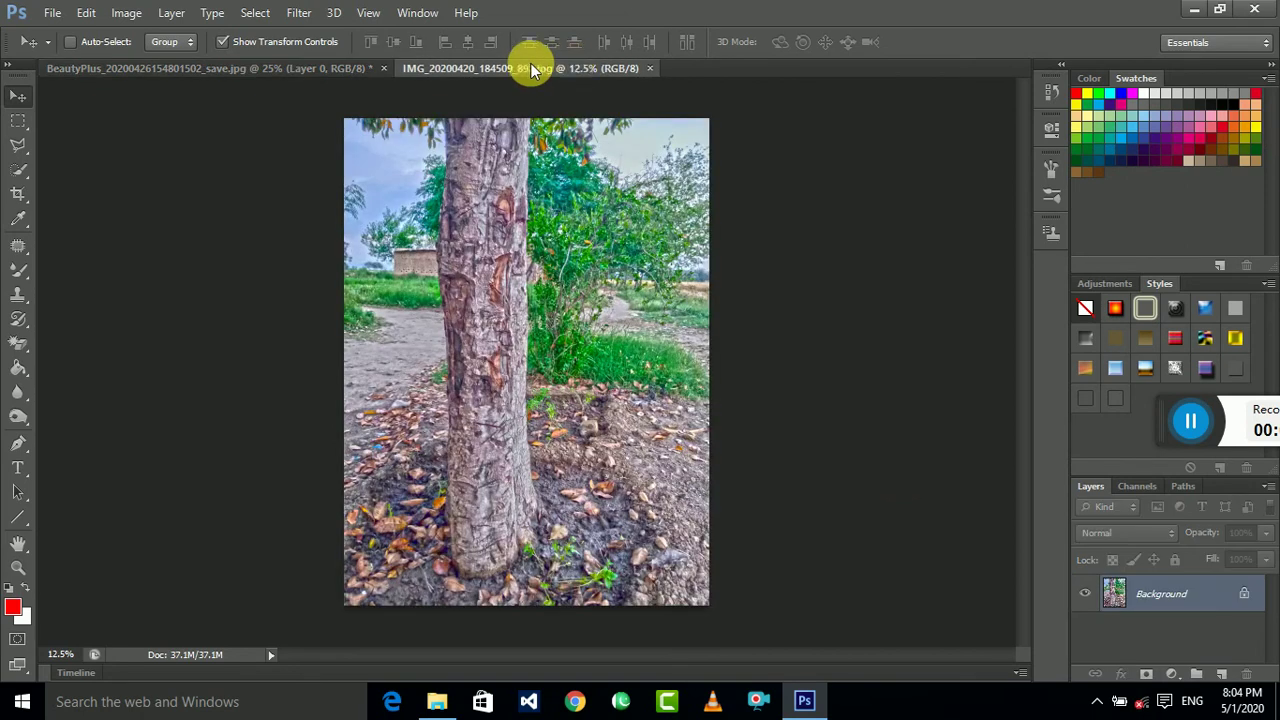
left_click_drag(563, 314, 293, 77)
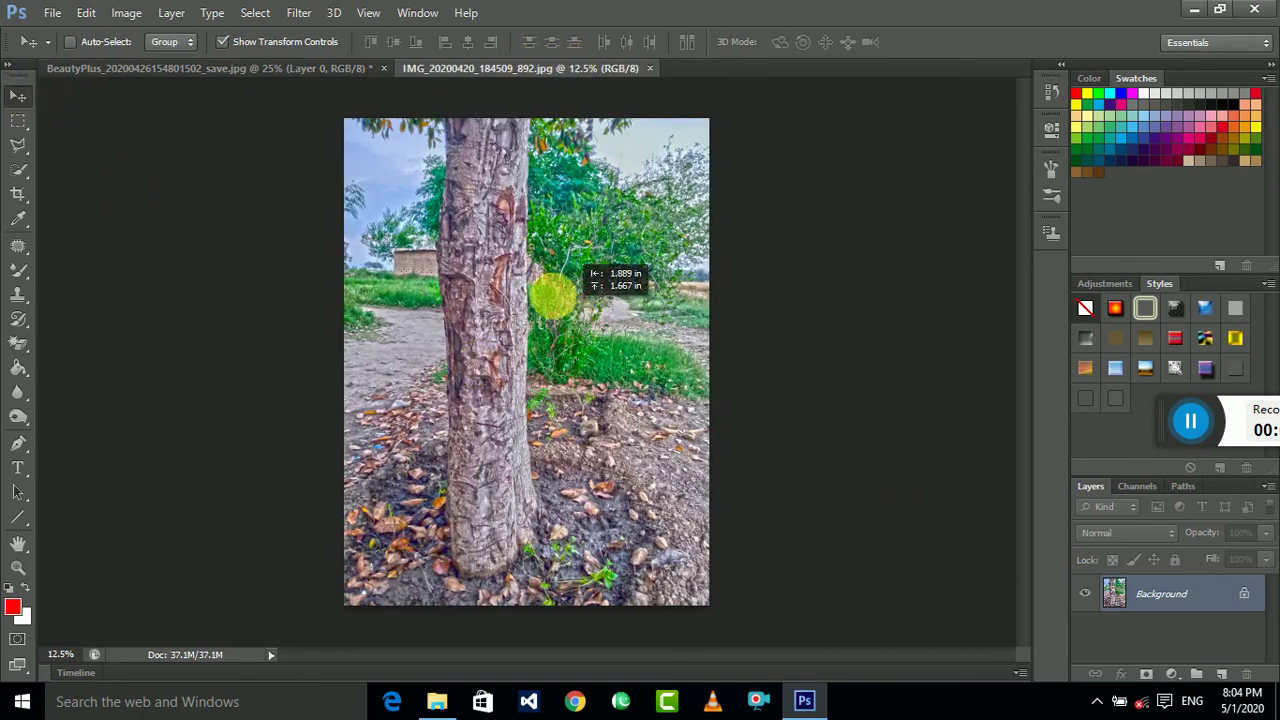
key("ctrl+v")
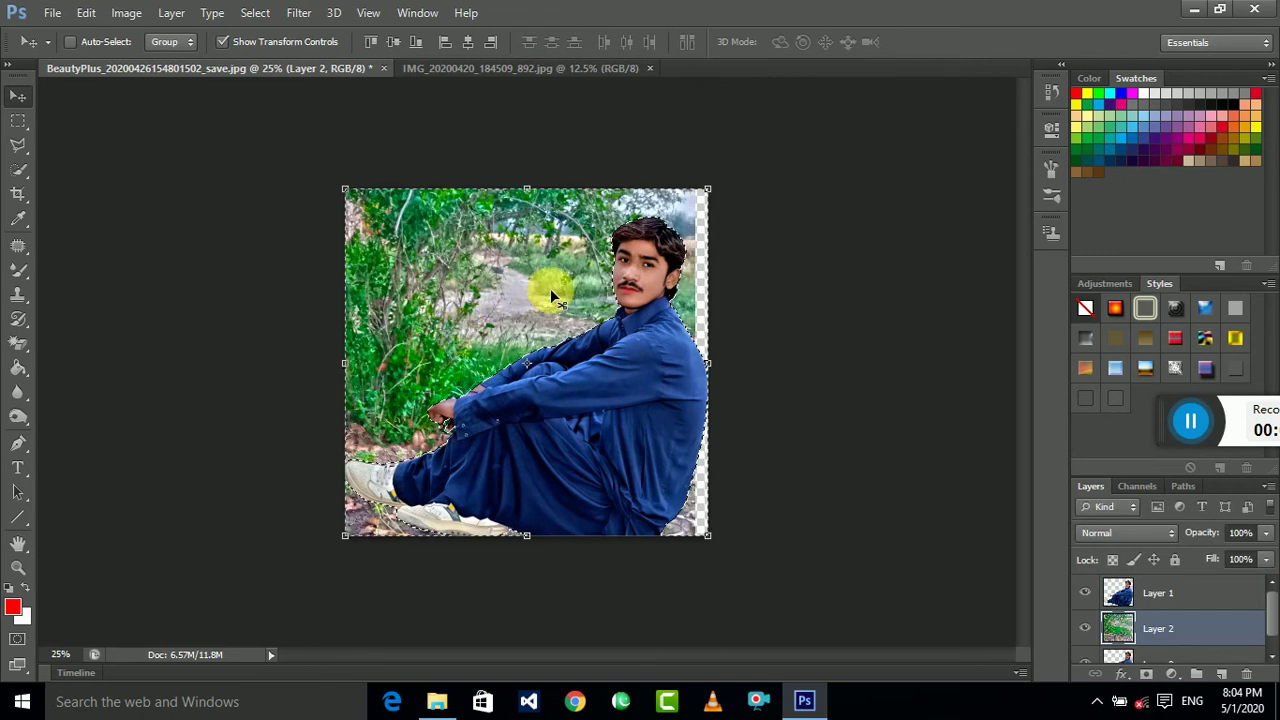
left_click_drag(543, 288, 487, 286)
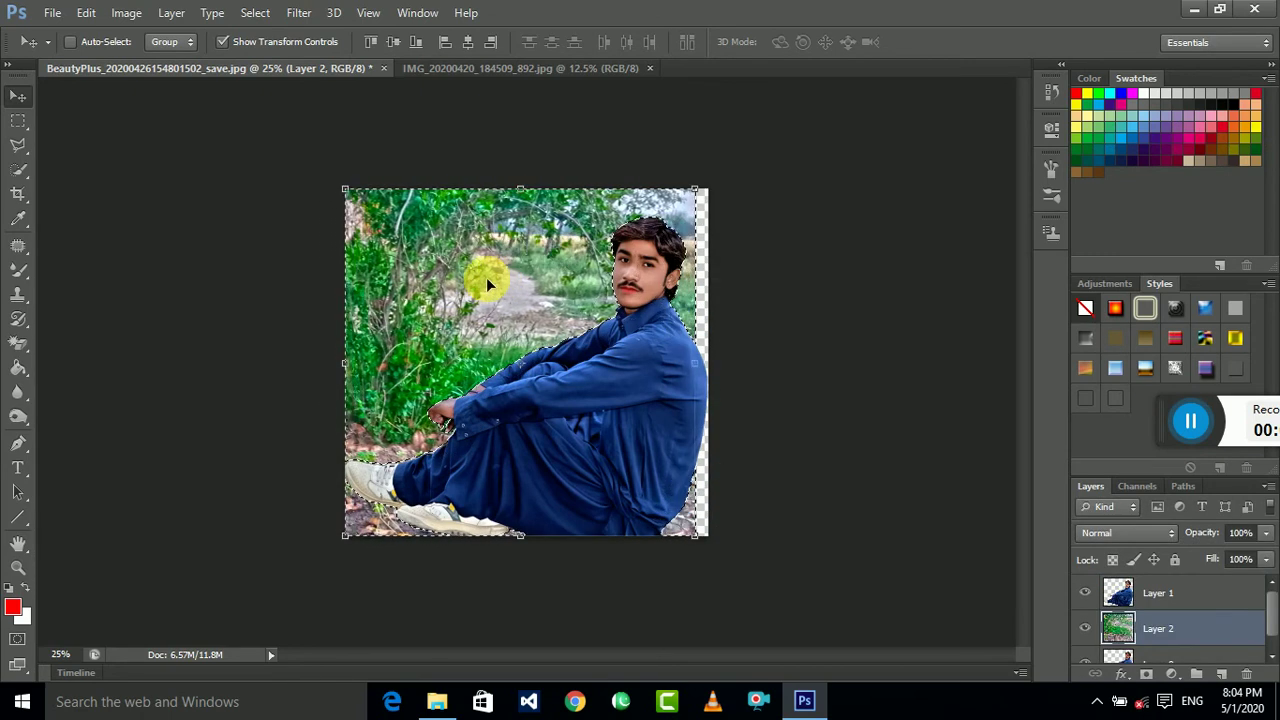
key("ctrl+alt+z")
key("ctrl+alt+z")
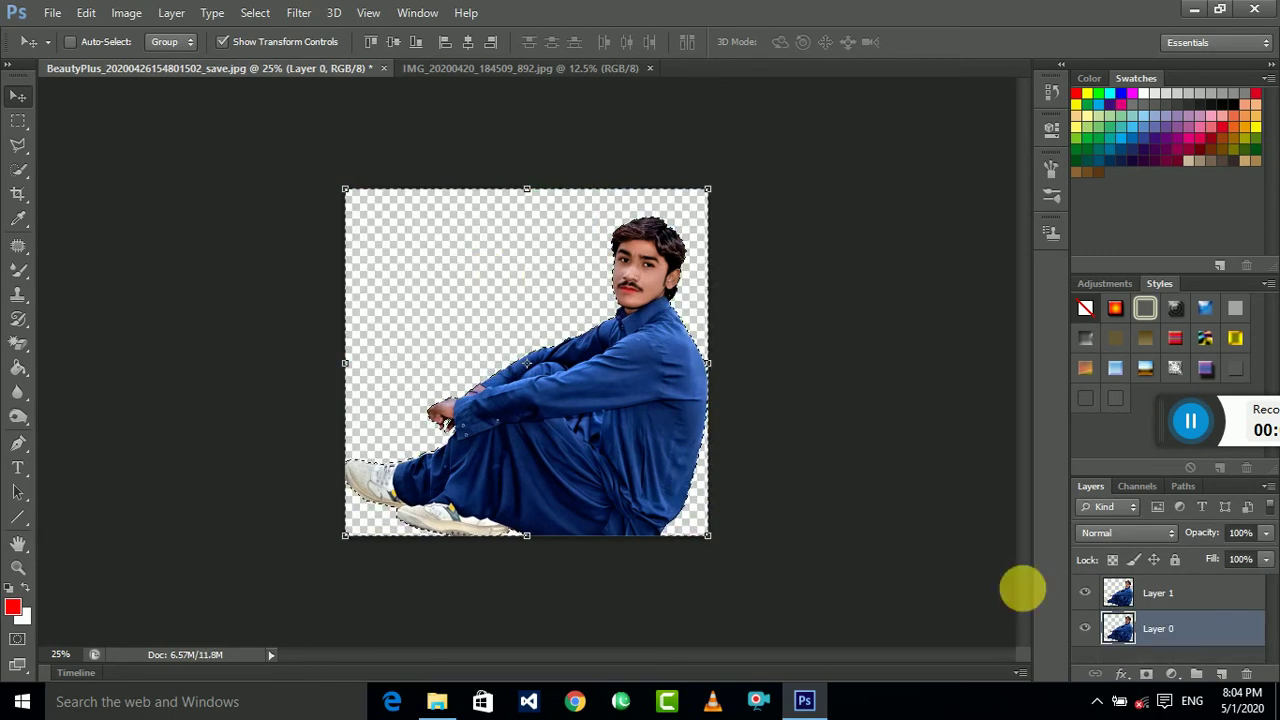
- Merge Layer 1 and Layer 0 into a single layer
left_click(1165, 596)
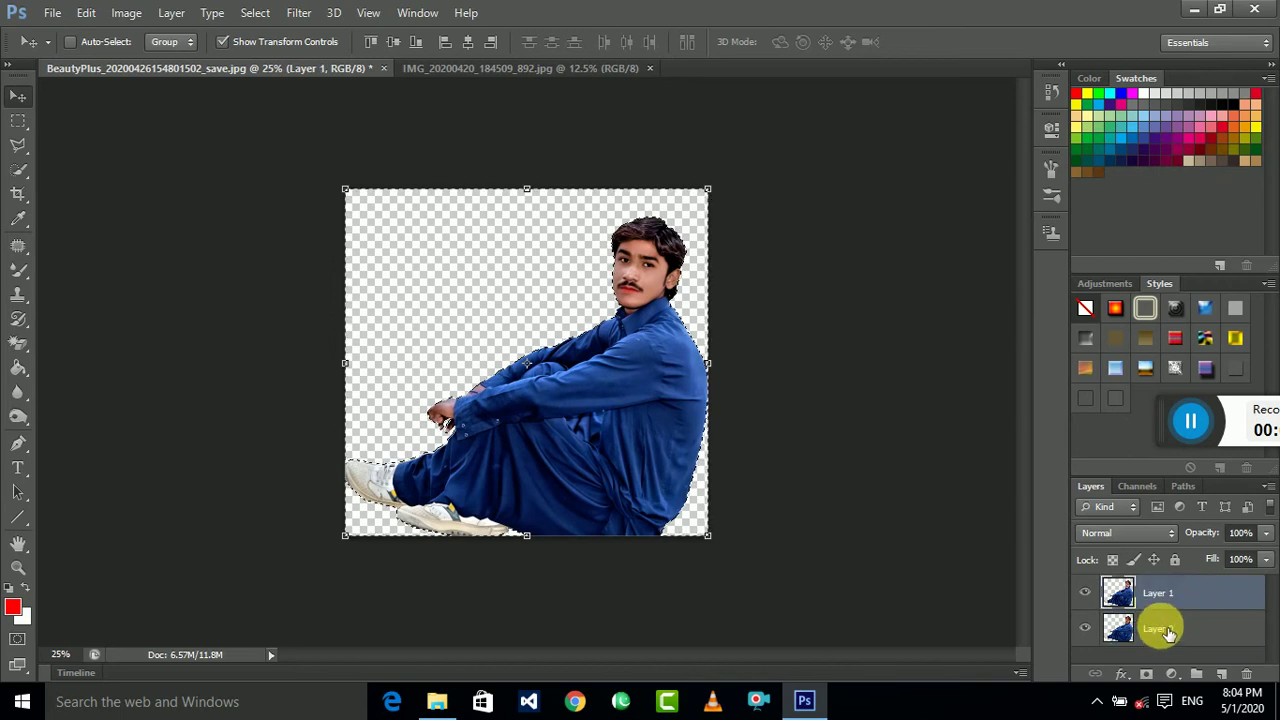
left_click(1170, 638, "shift")
right_click(1168, 636)
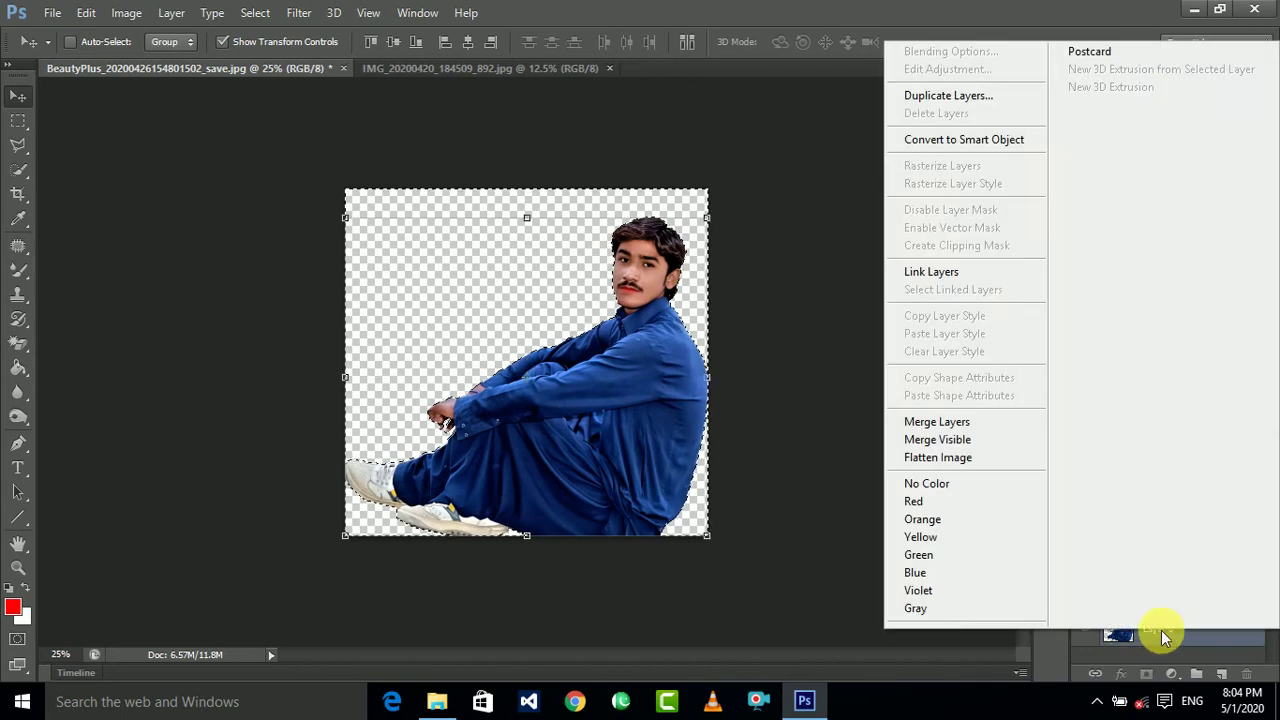
left_click(948, 425)
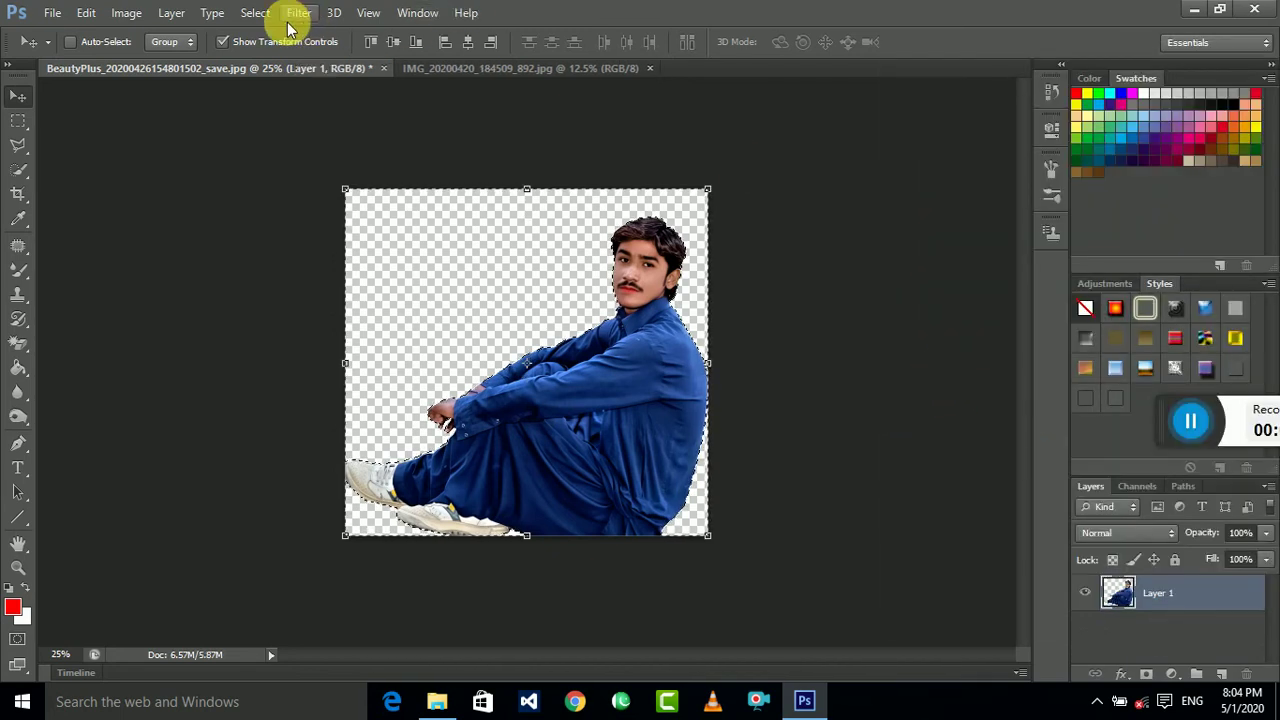
- Bring the tree photo in, scale it to about 61%, apply, then delete that layer
left_click(486, 69)
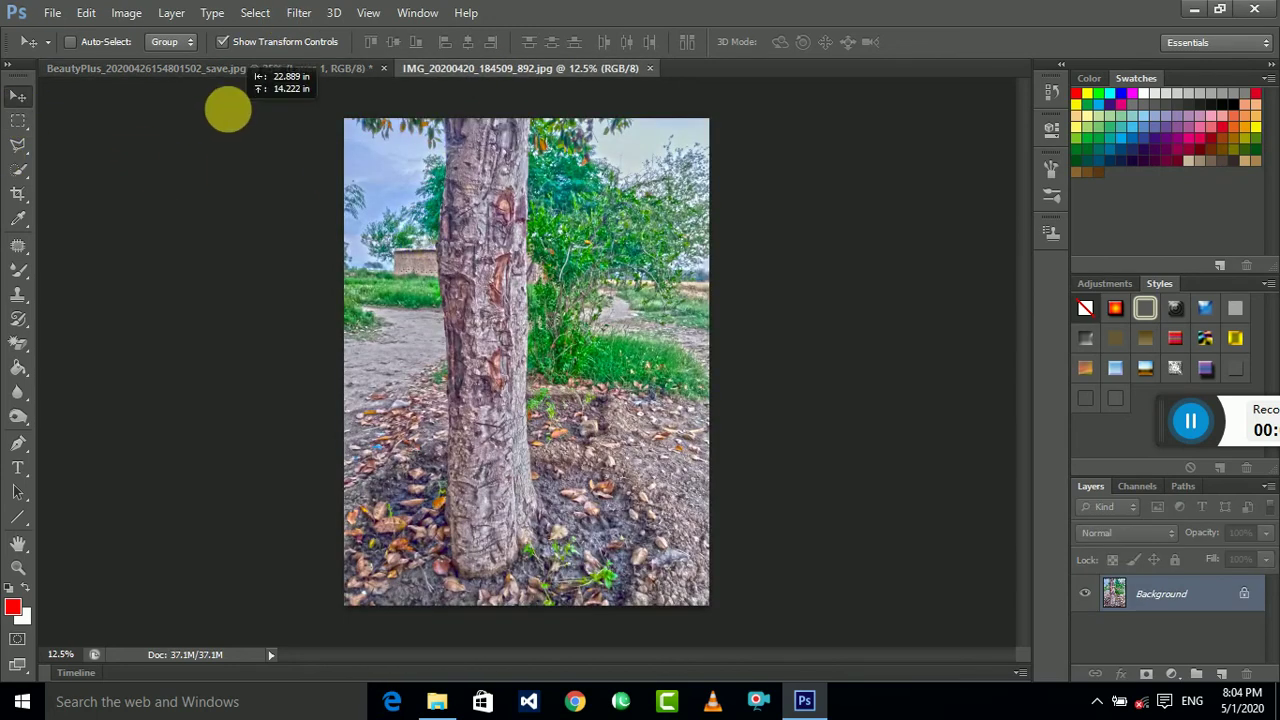
mouse_move(422, 236)
left_mouse_down()
mouse_move(228, 76)
mouse_move(416, 296)
left_mouse_up()
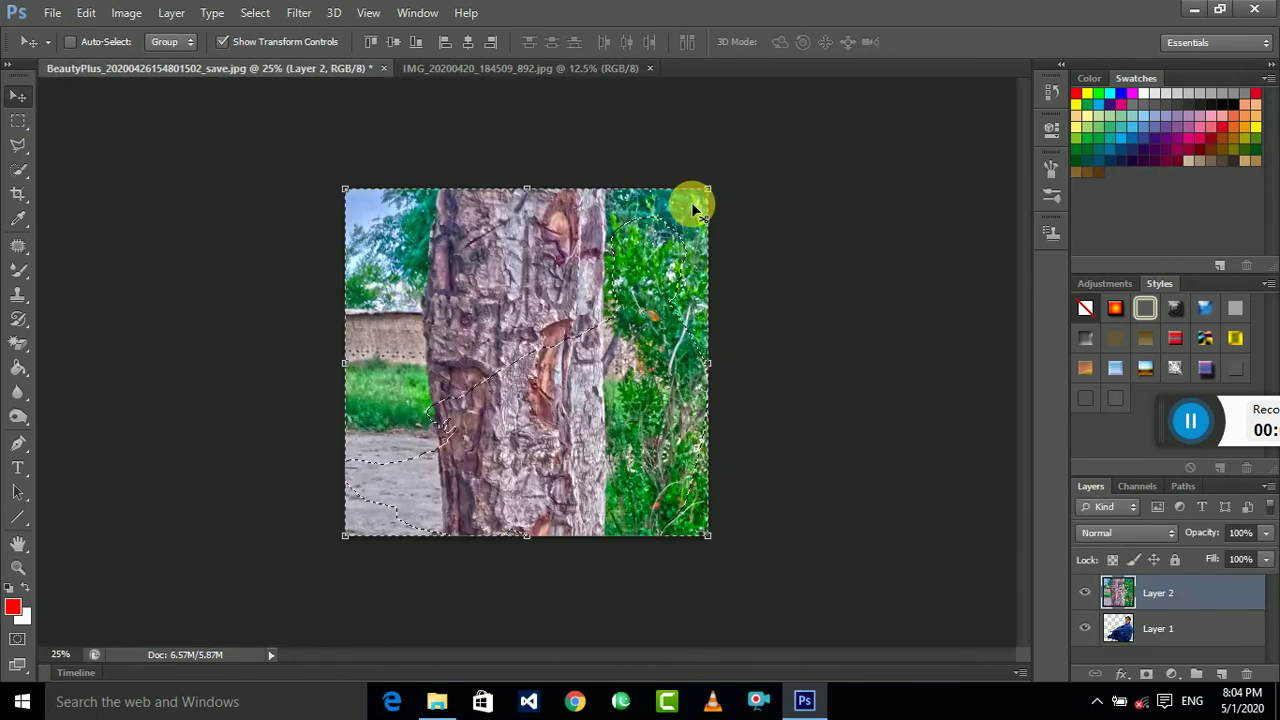
left_click_drag(708, 190, 567, 325)
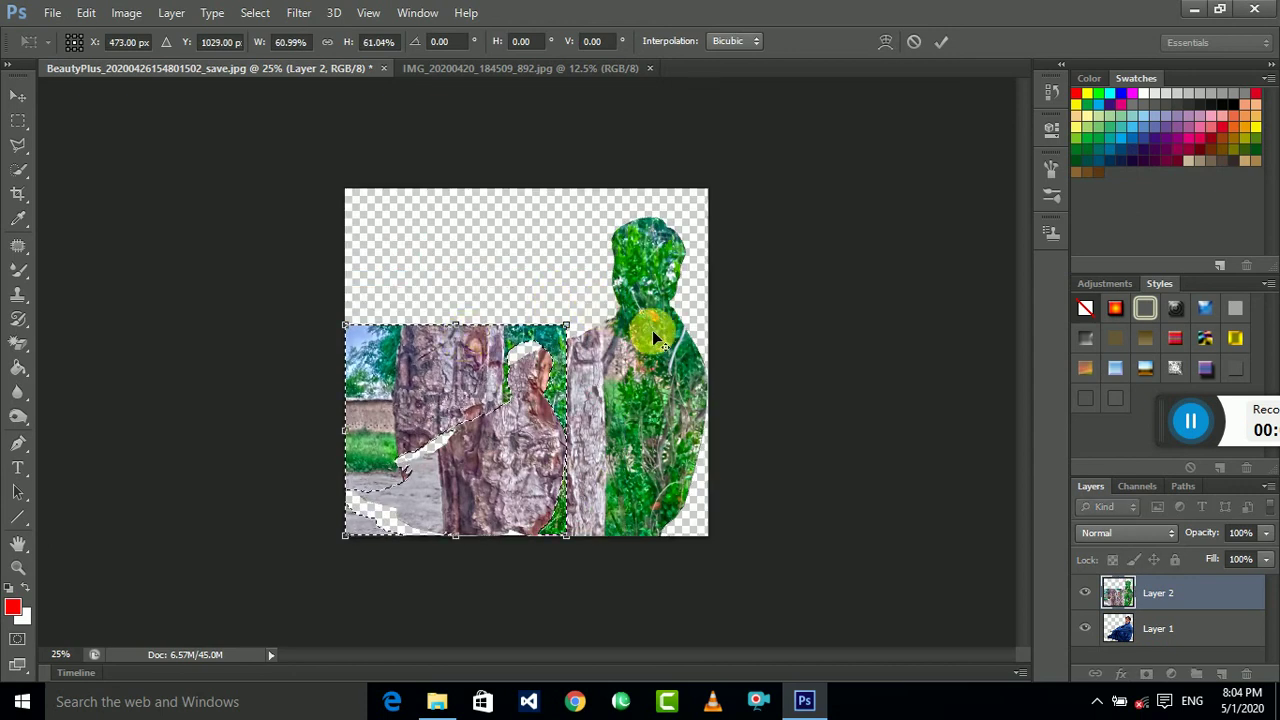
left_click(30, 100)
left_click(543, 275)
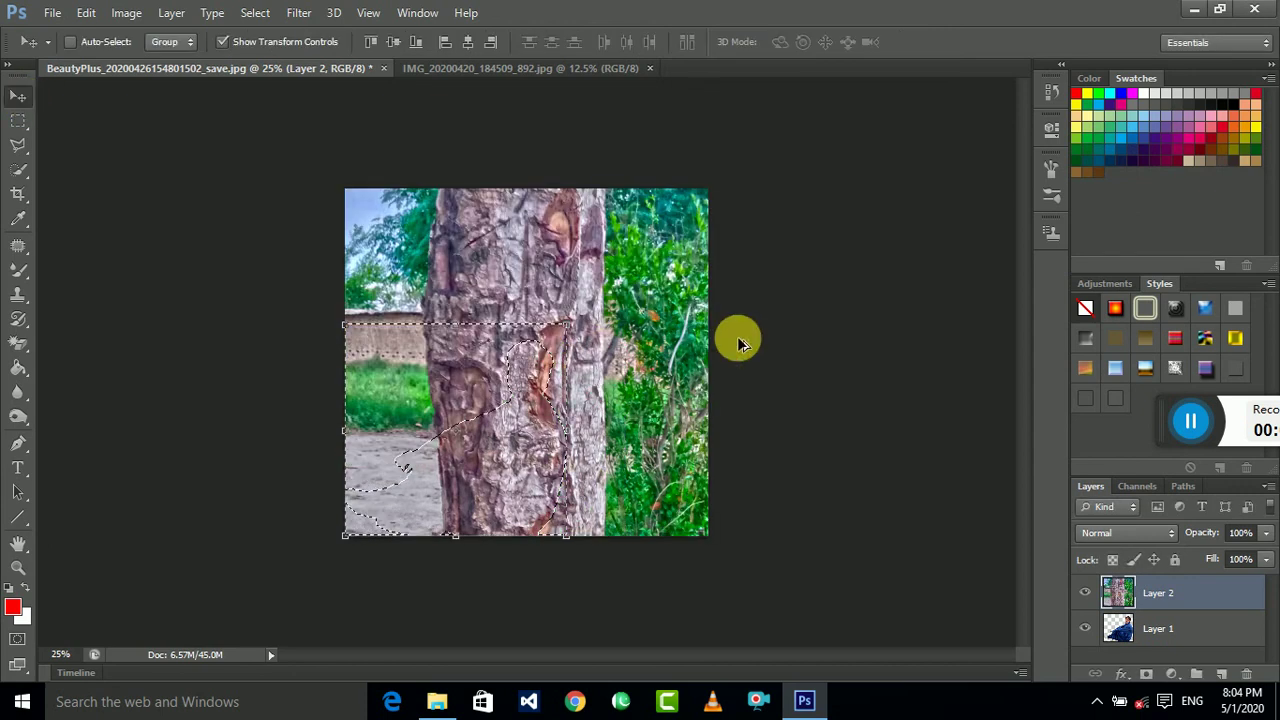
key("Delete")
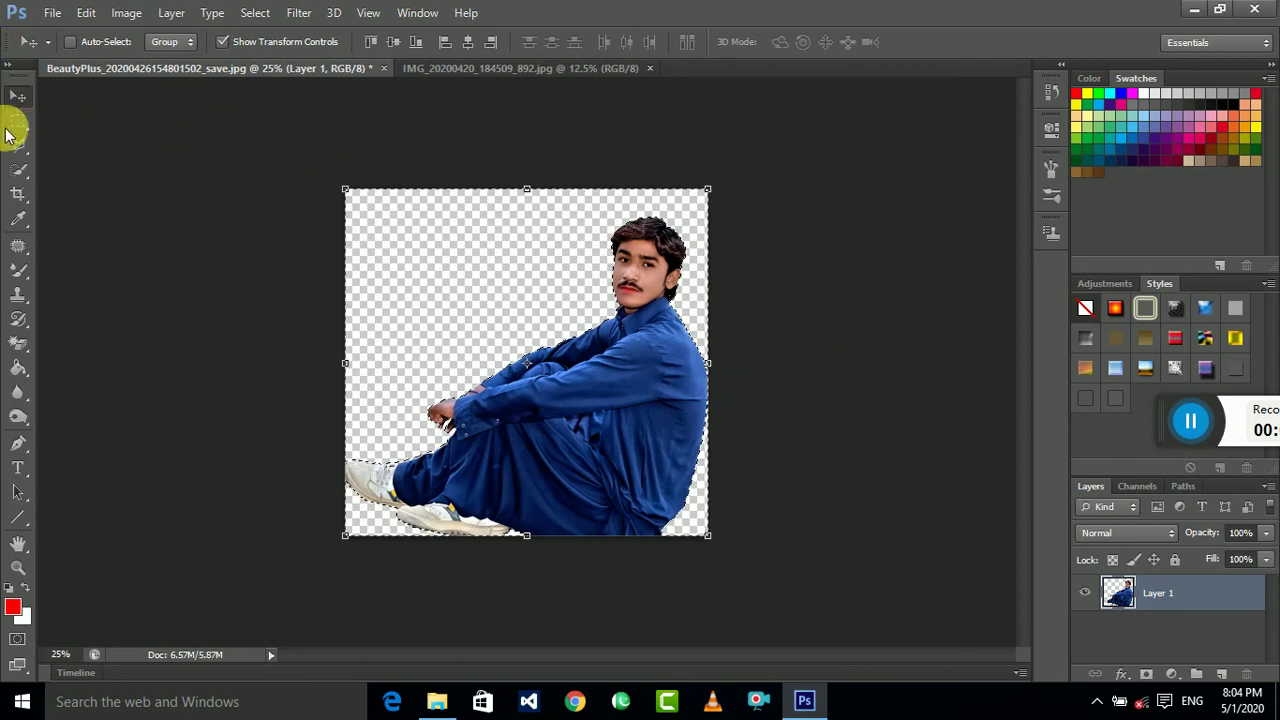
left_click(18, 122)
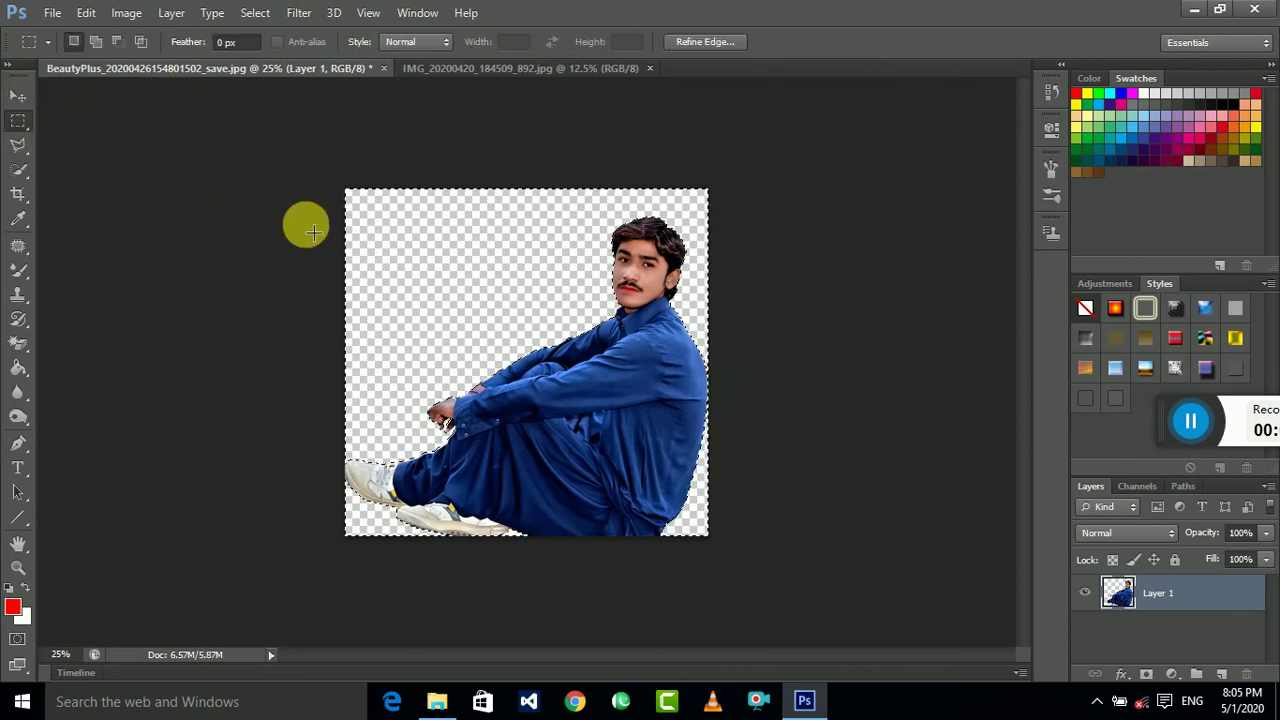
- Pull the IMG_20200420 tree photo document out into a floating window beside the man's document
left_click(545, 70)
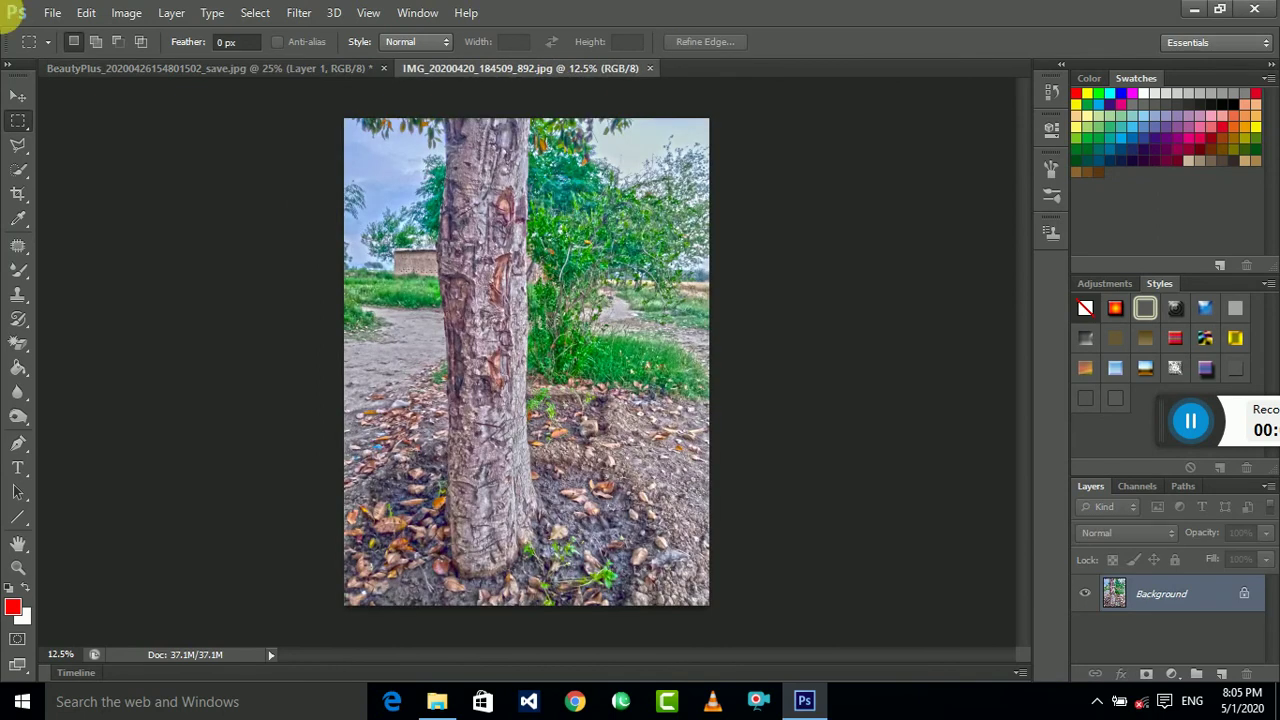
left_click(15, 100)
left_click_drag(404, 187, 22, 80)
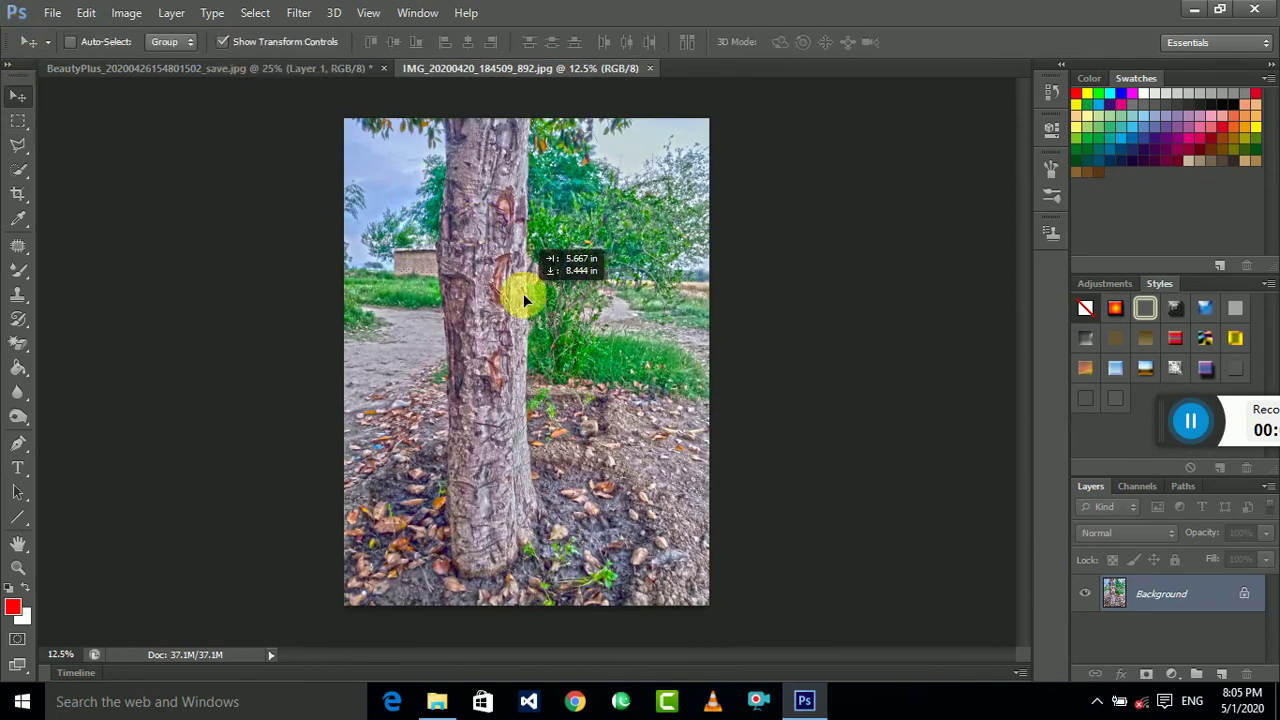
left_click_drag(466, 71, 497, 203)
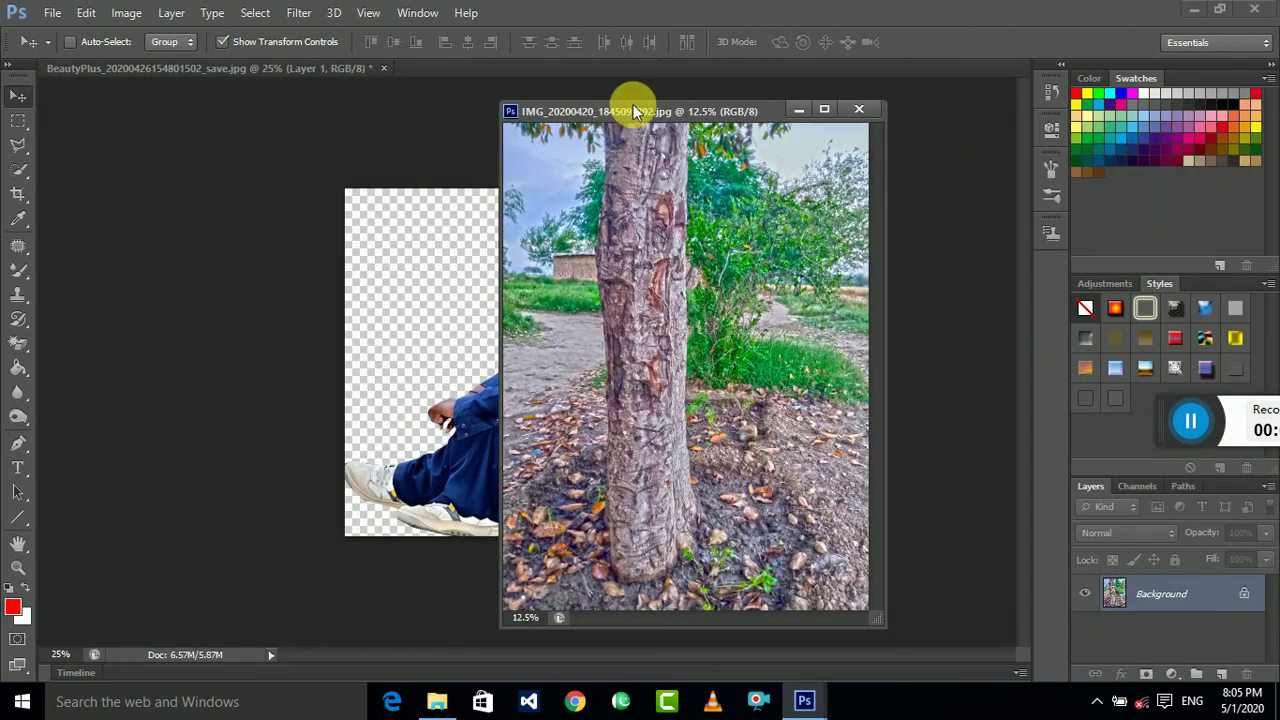
left_click_drag(620, 108, 604, 74)
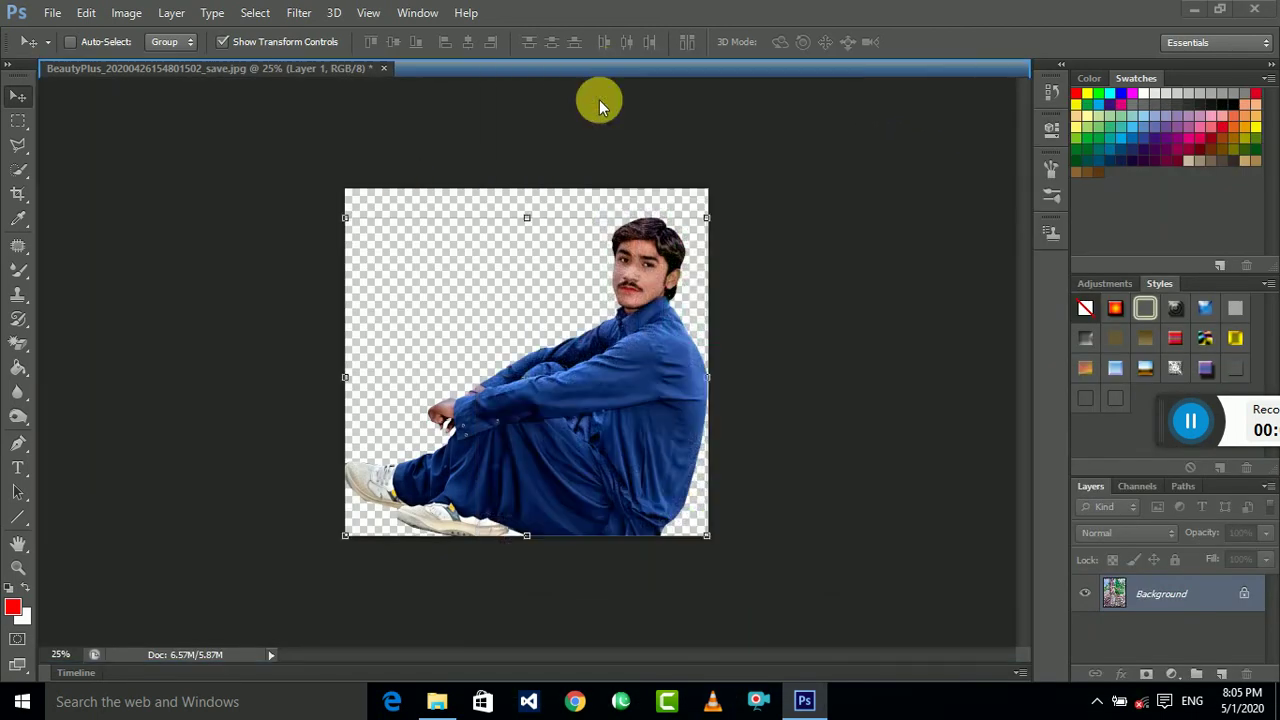
- Drag the tree photo in as Layer 2, scale to about 54%, move it up, and stack it beneath the man's Layer 1
mouse_move(533, 197)
left_mouse_down()
mouse_move(317, 70)
mouse_move(543, 291)
mouse_move(550, 322)
left_mouse_up()
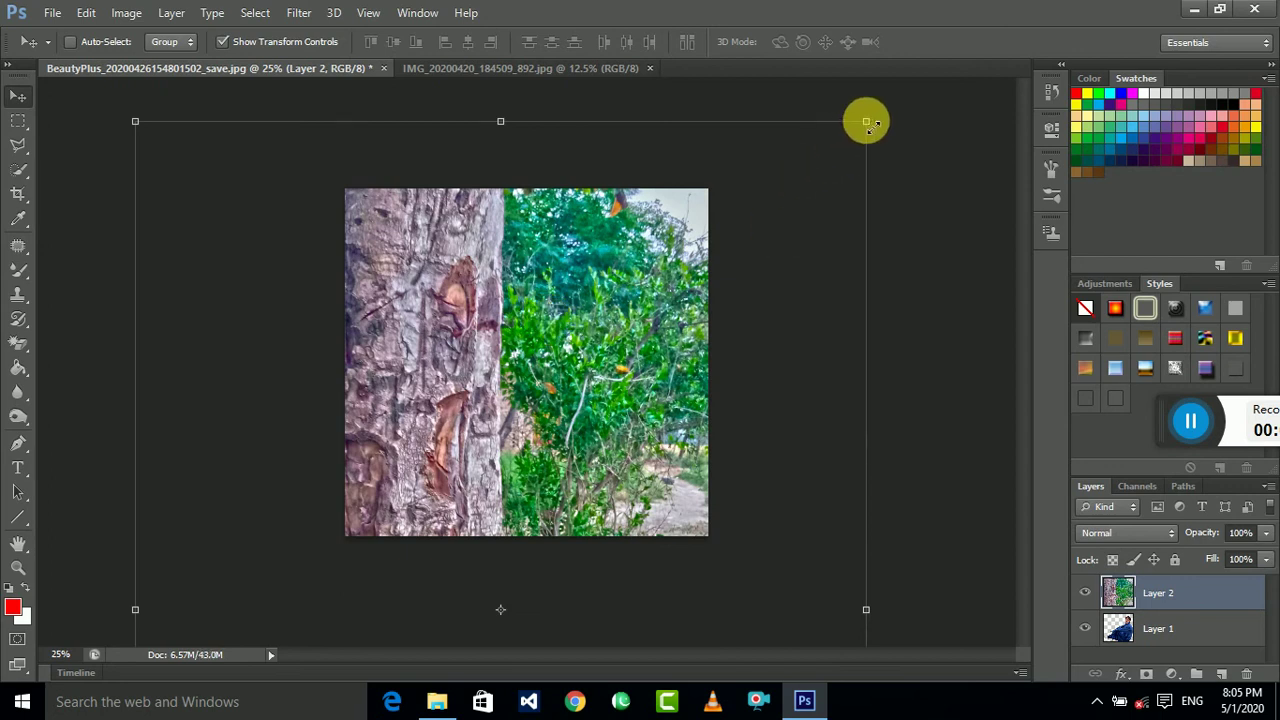
mouse_move(866, 122)
left_mouse_down()
mouse_move(571, 371)
mouse_move(503, 494)
mouse_move(558, 274)
mouse_move(594, 230)
left_mouse_up()
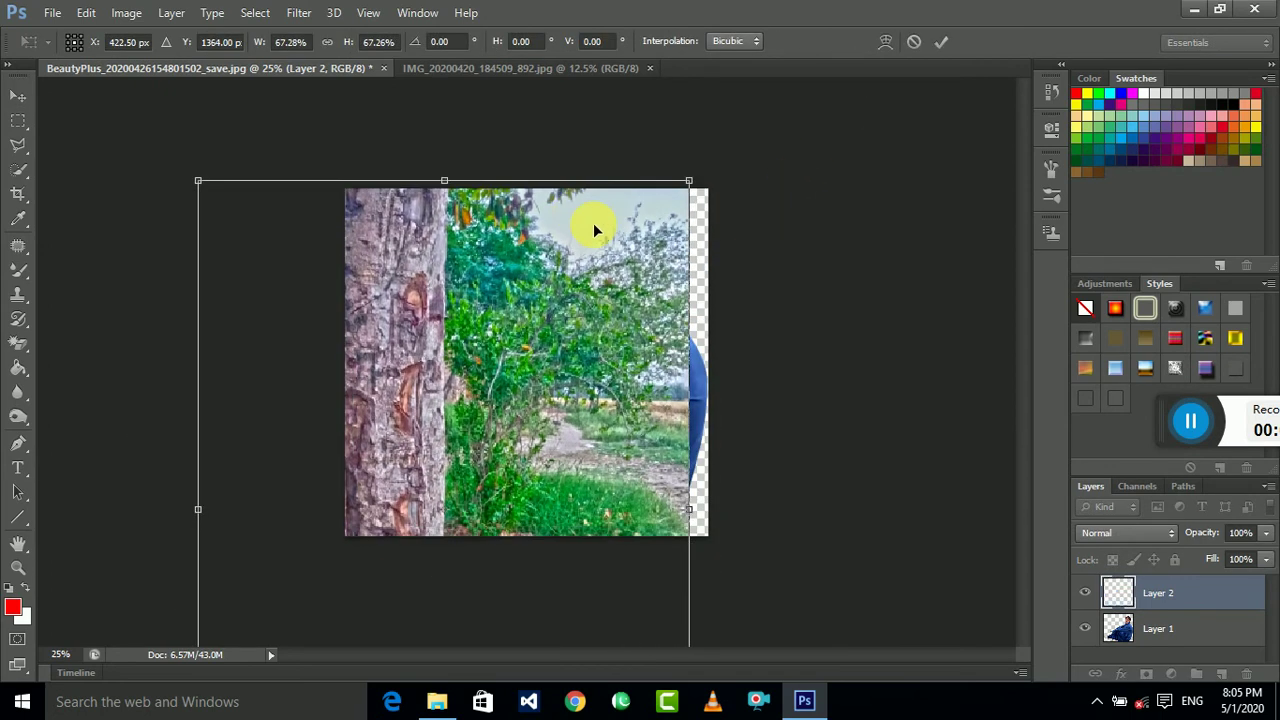
mouse_move(689, 181)
left_mouse_down()
mouse_move(532, 236)
mouse_move(523, 209)
mouse_move(557, 209)
mouse_move(545, 217)
left_mouse_up()
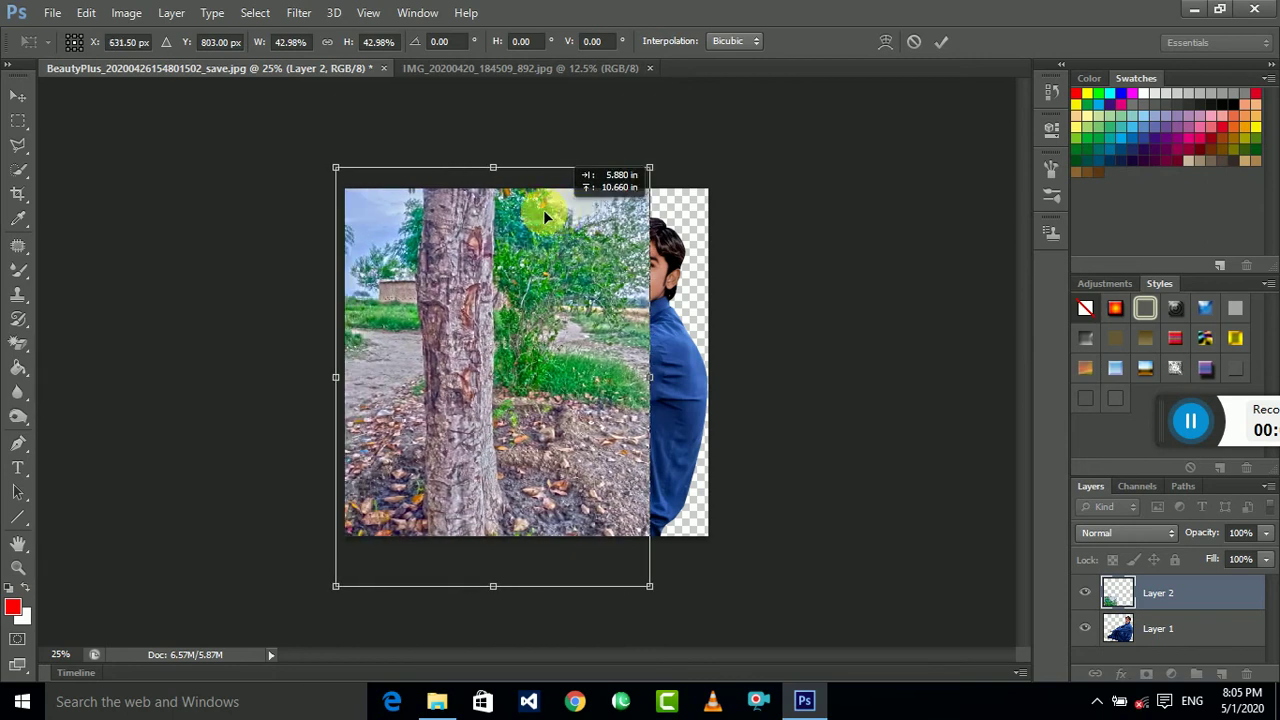
left_click_drag(650, 586, 757, 675)
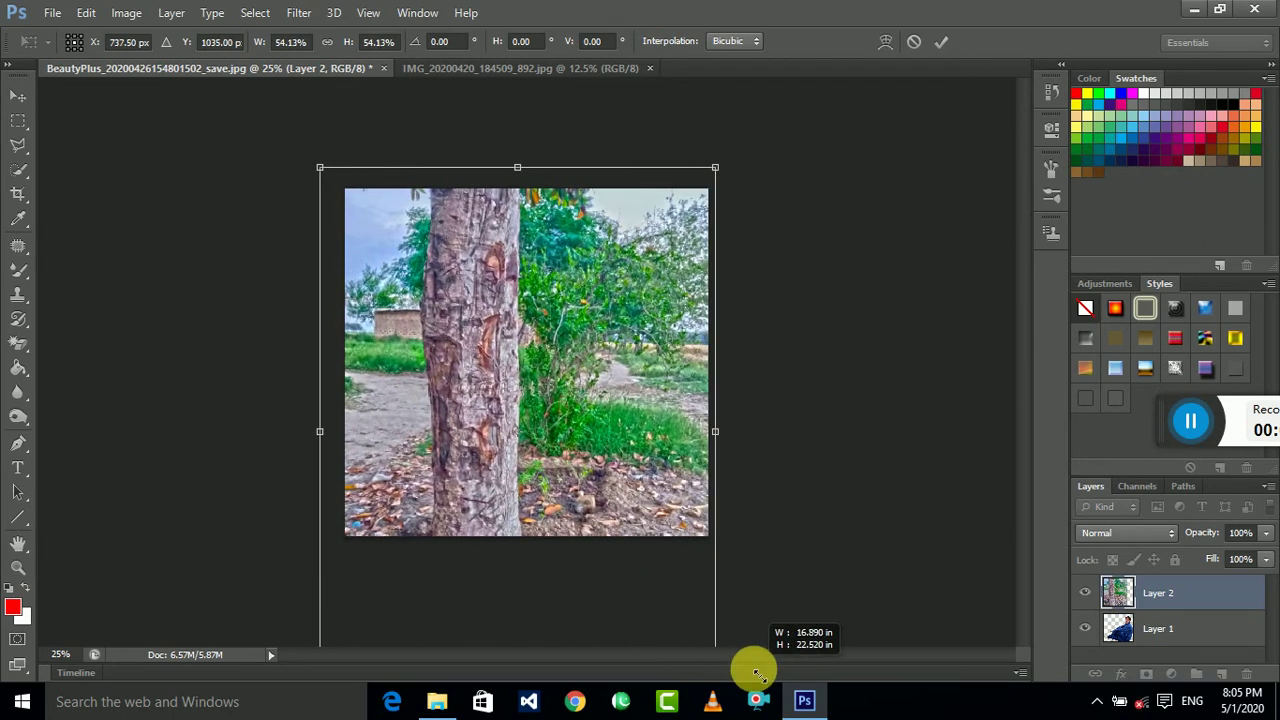
left_click_drag(667, 629, 660, 577)
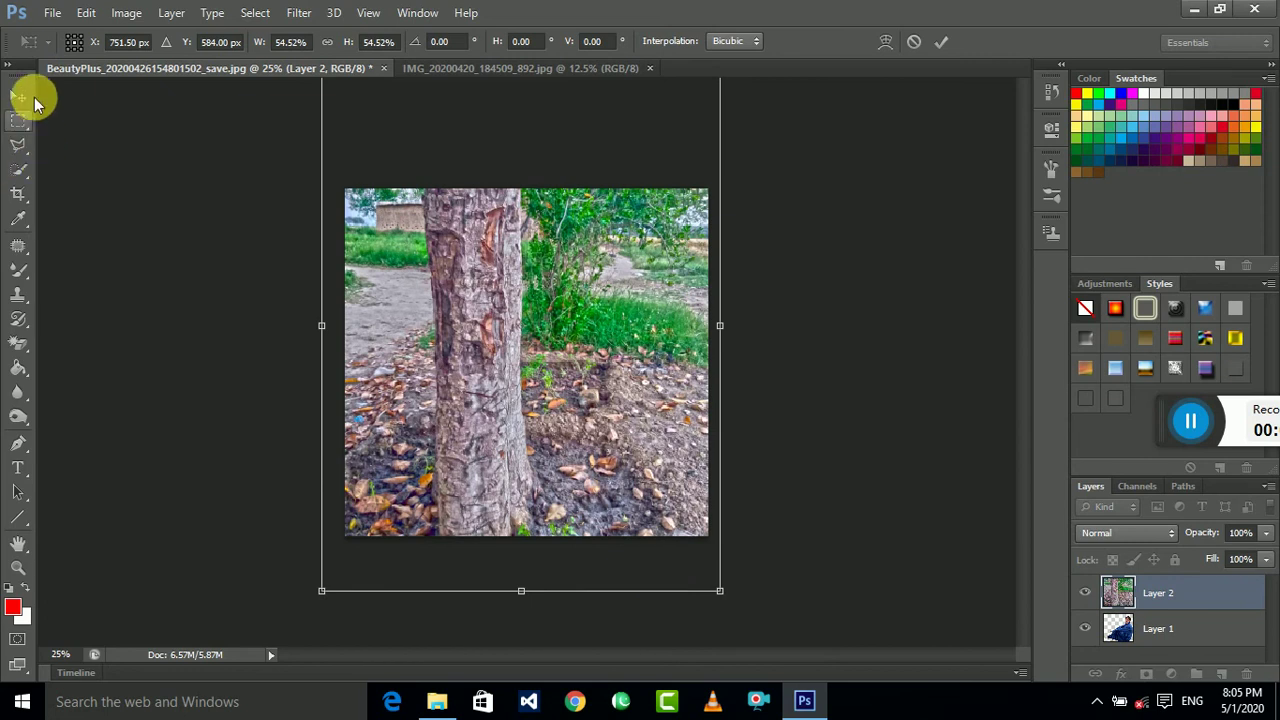
left_click(22, 97)
left_click(567, 280)
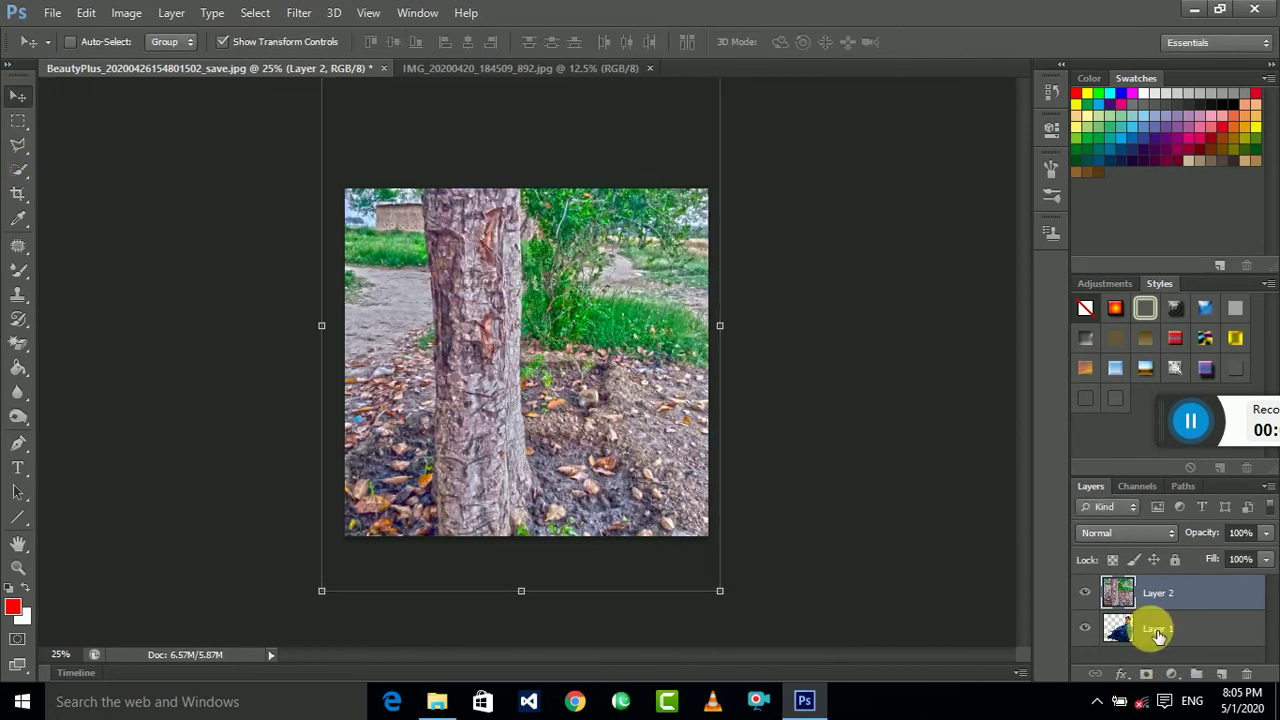
left_click_drag(1157, 635, 1152, 588)
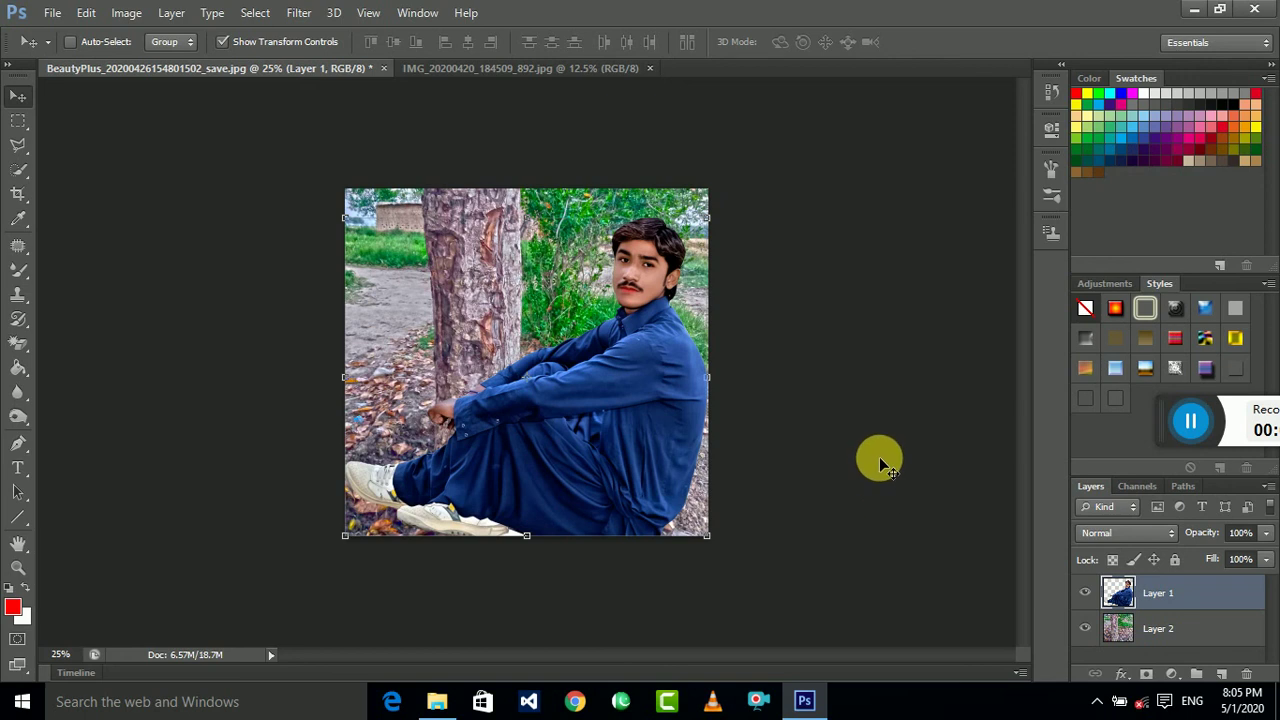
left_click(1138, 620)
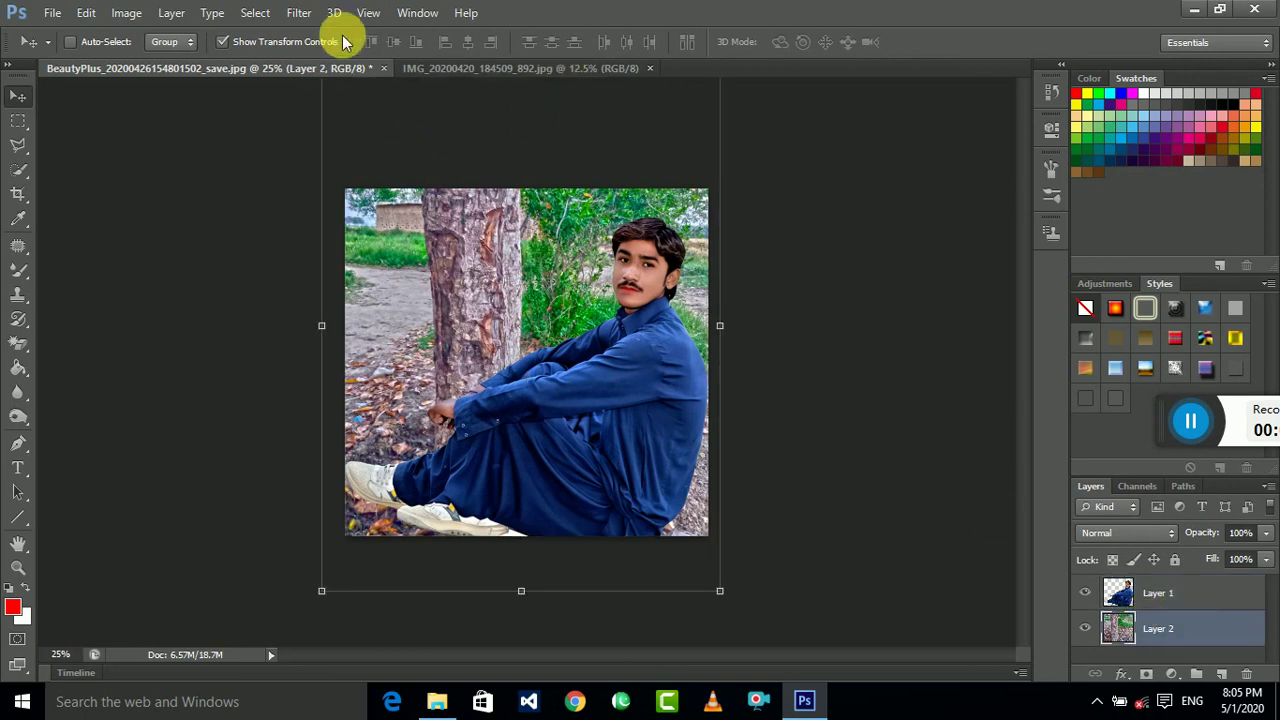
- Apply a Gaussian Blur of about 3.8 px radius to the tree layer, Layer 2
left_click(299, 12)
mouse_move(308, 130)
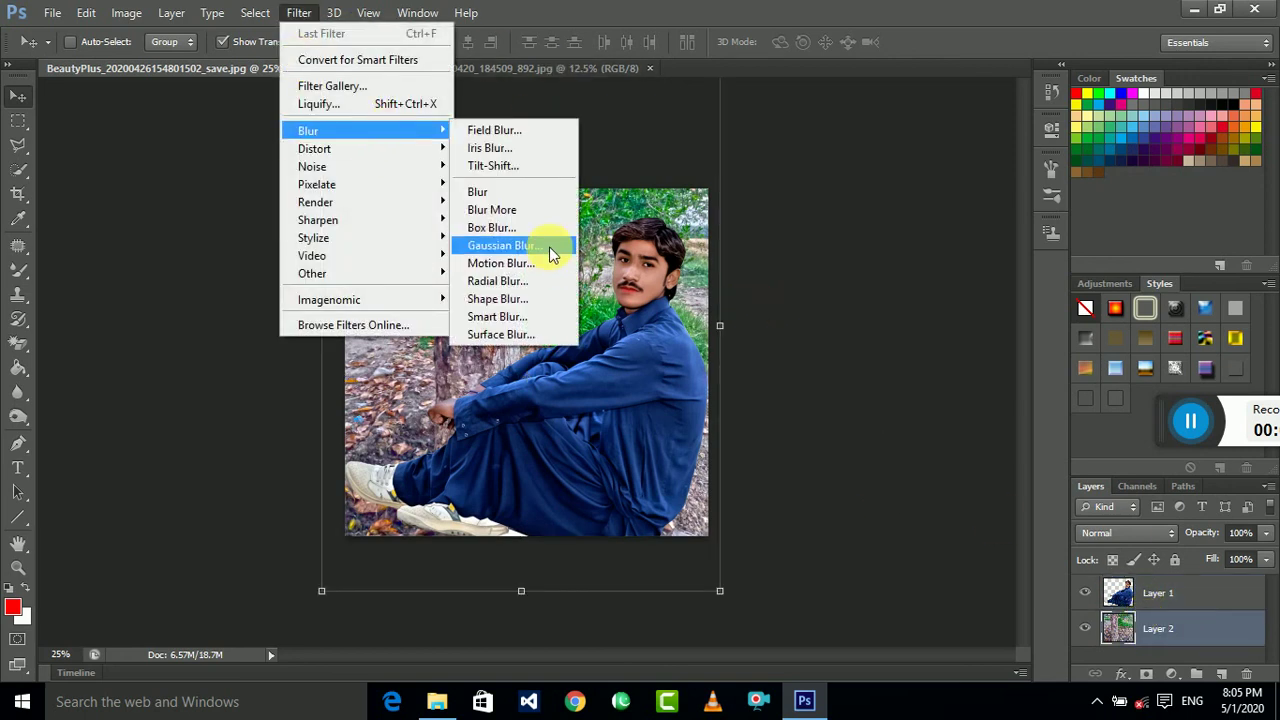
left_click(552, 254)
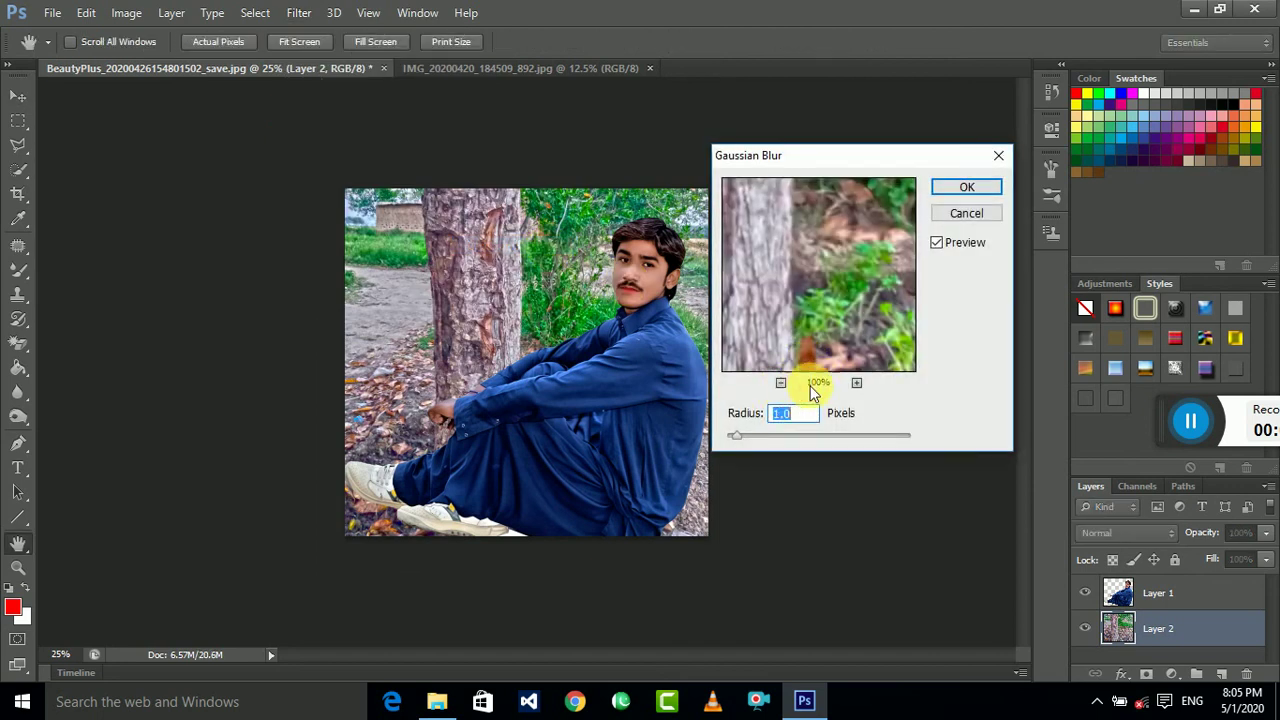
left_click(781, 383)
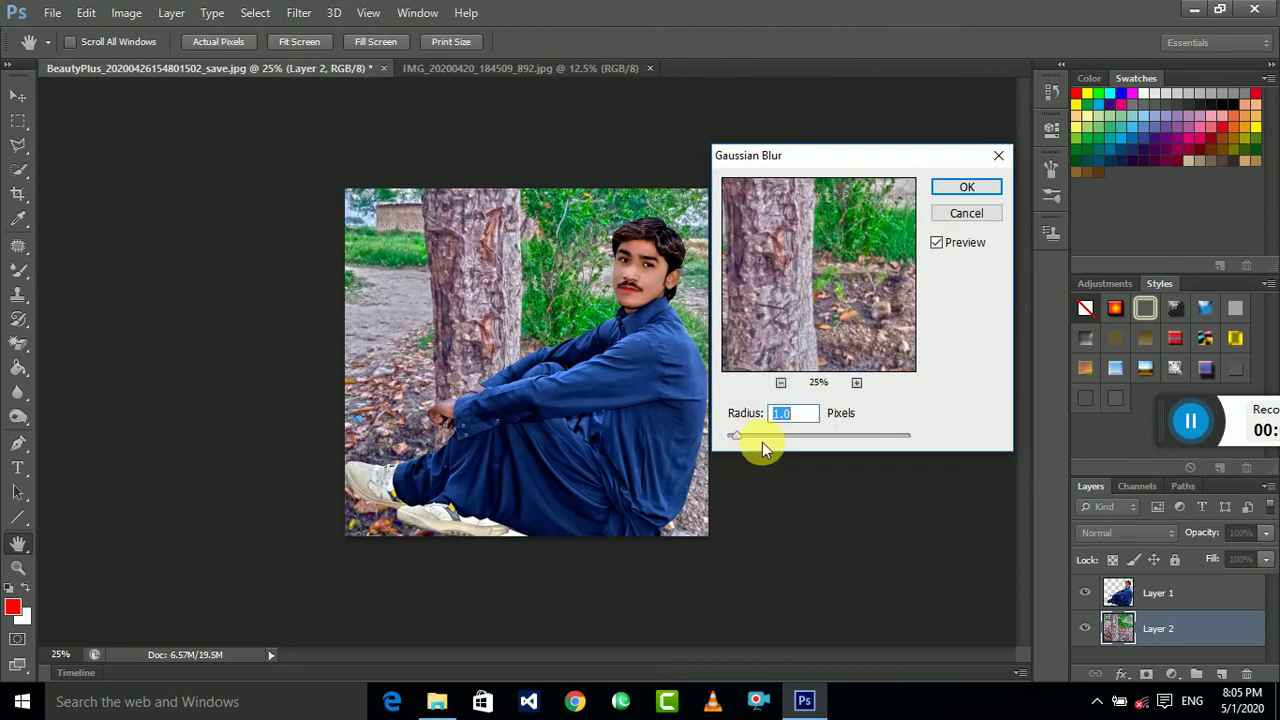
left_click_drag(761, 437, 770, 441)
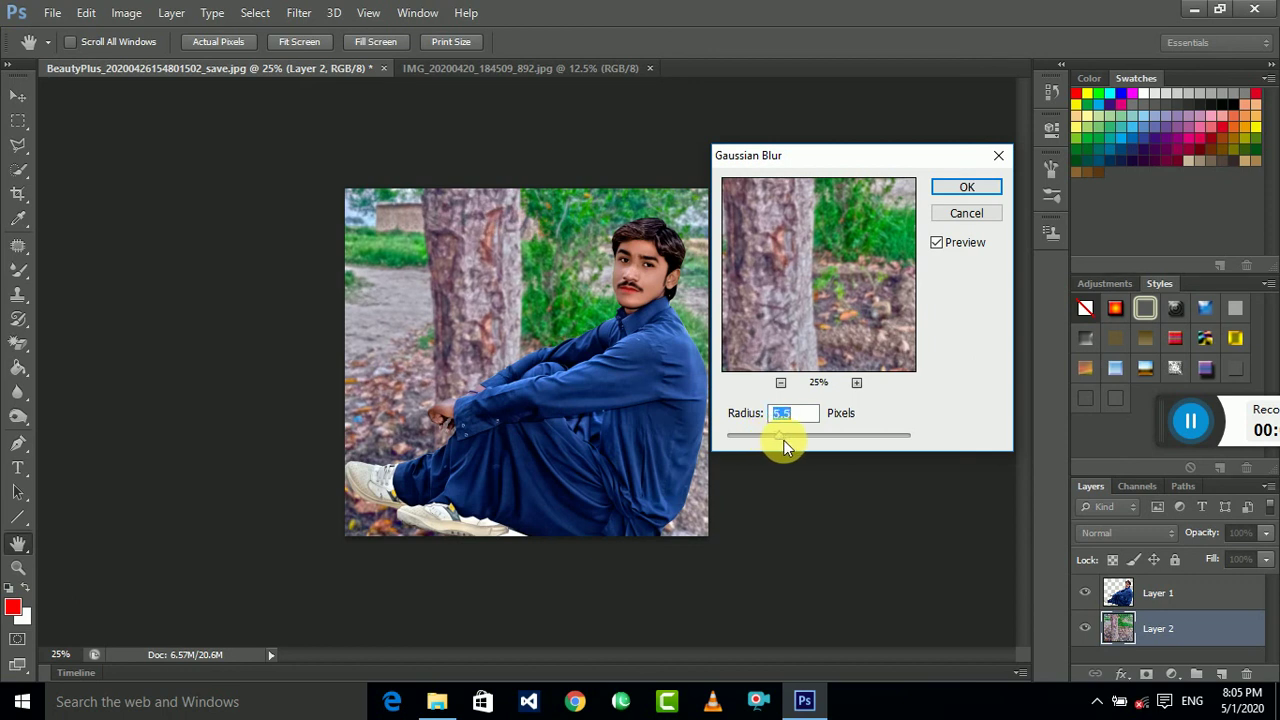
key("v")
left_click(968, 188)
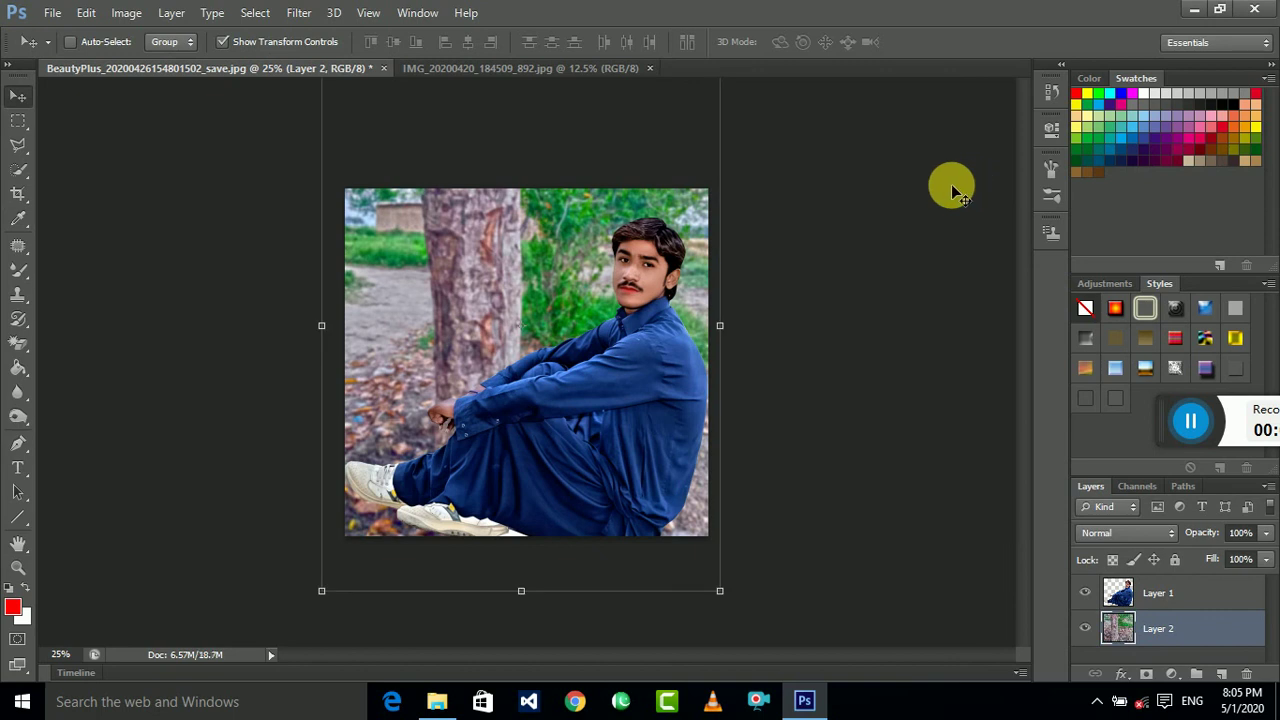
- Check the composite at 50% zoom, then nudge the blurred tree layer about 15 px left
key("ctrl+plus")
key("ctrl+plus")
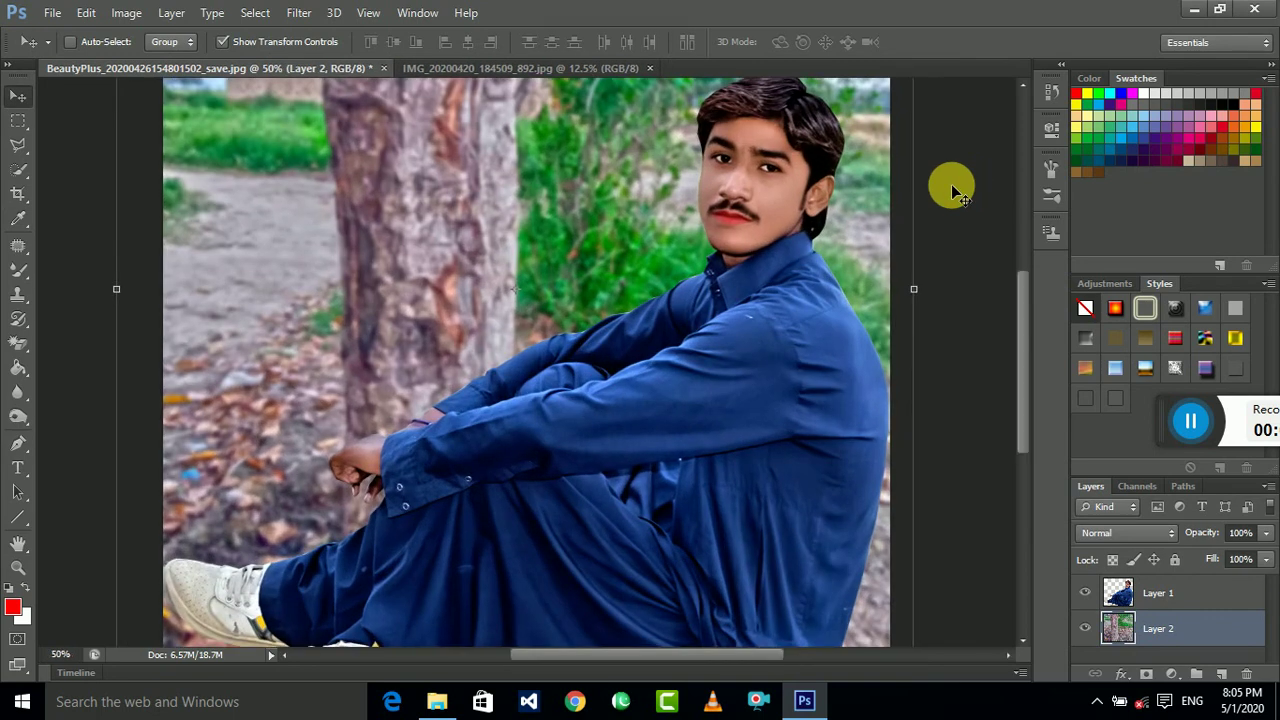
key("ctrl+minus")
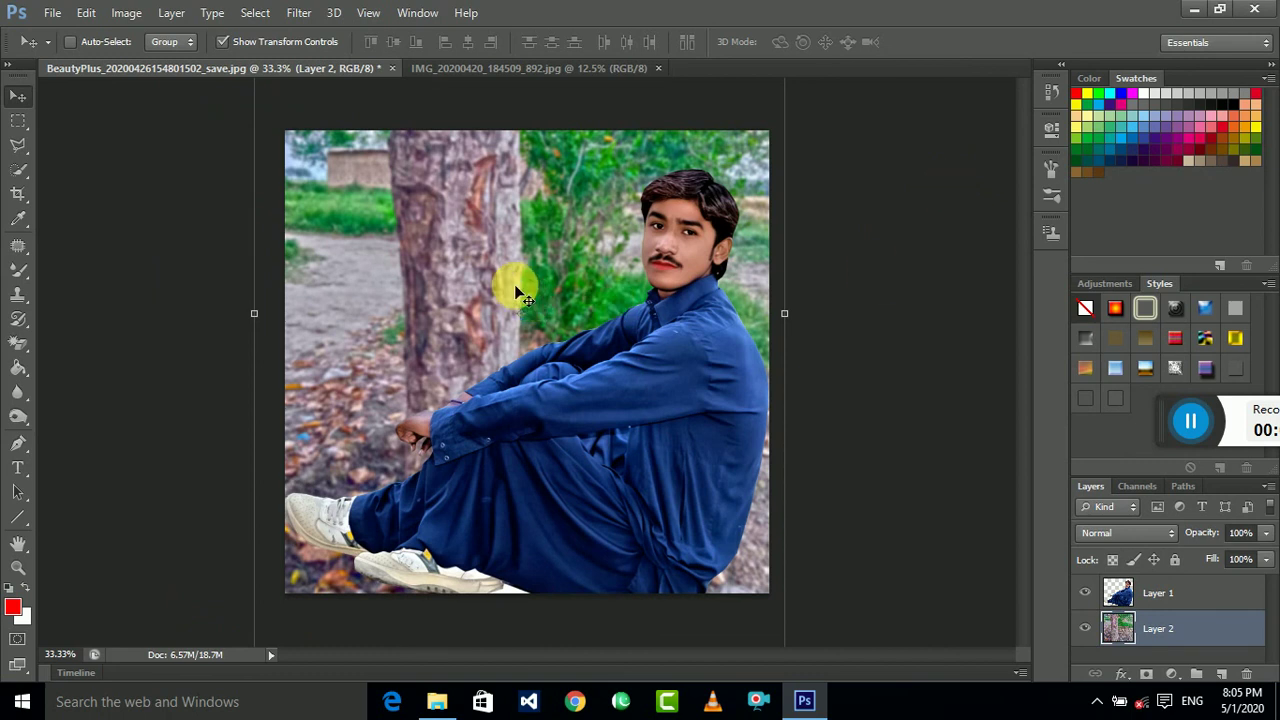
left_click_drag(514, 283, 499, 283)
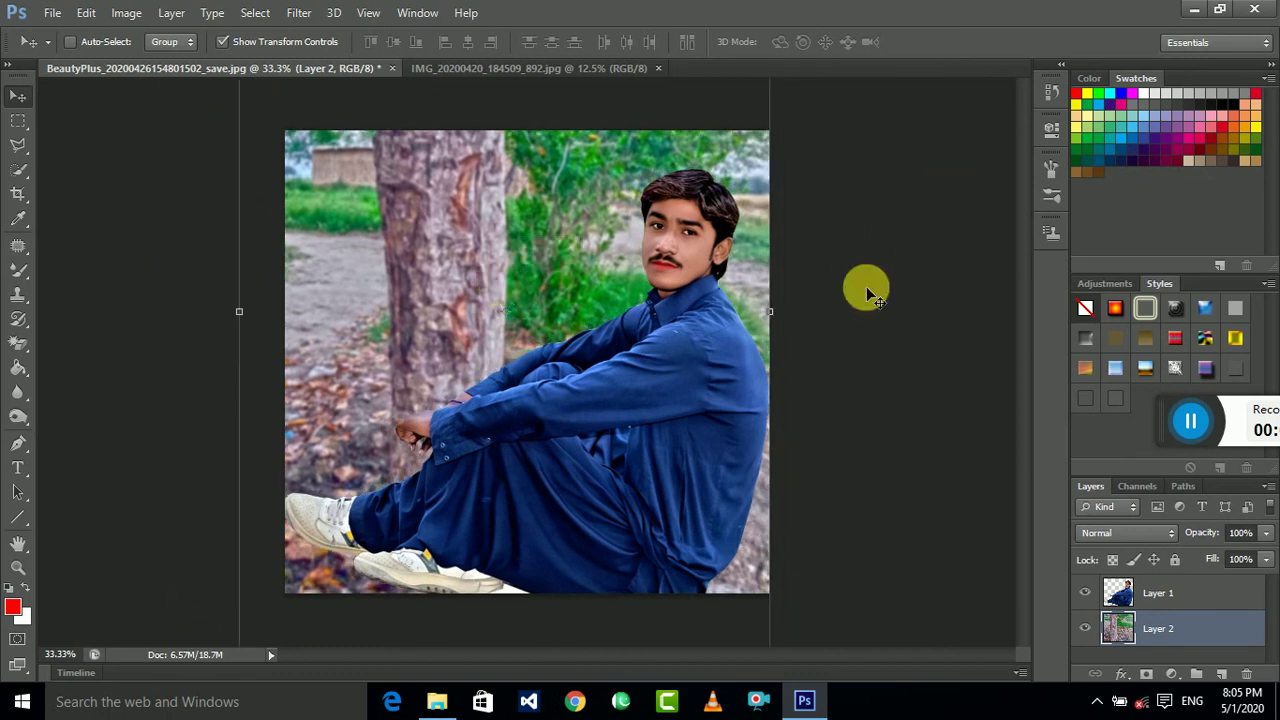